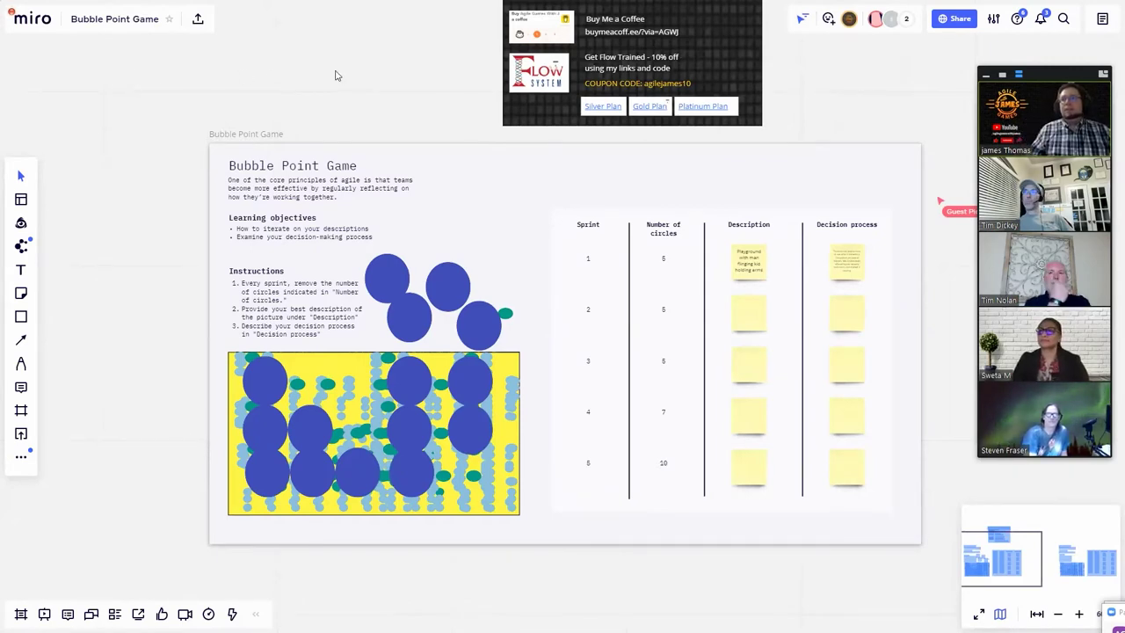
Examine the Bubble Point Game frame's introduction, learning objectives and instructions, along with the layout of its sprint table.
drag(335, 76, 316, 155)
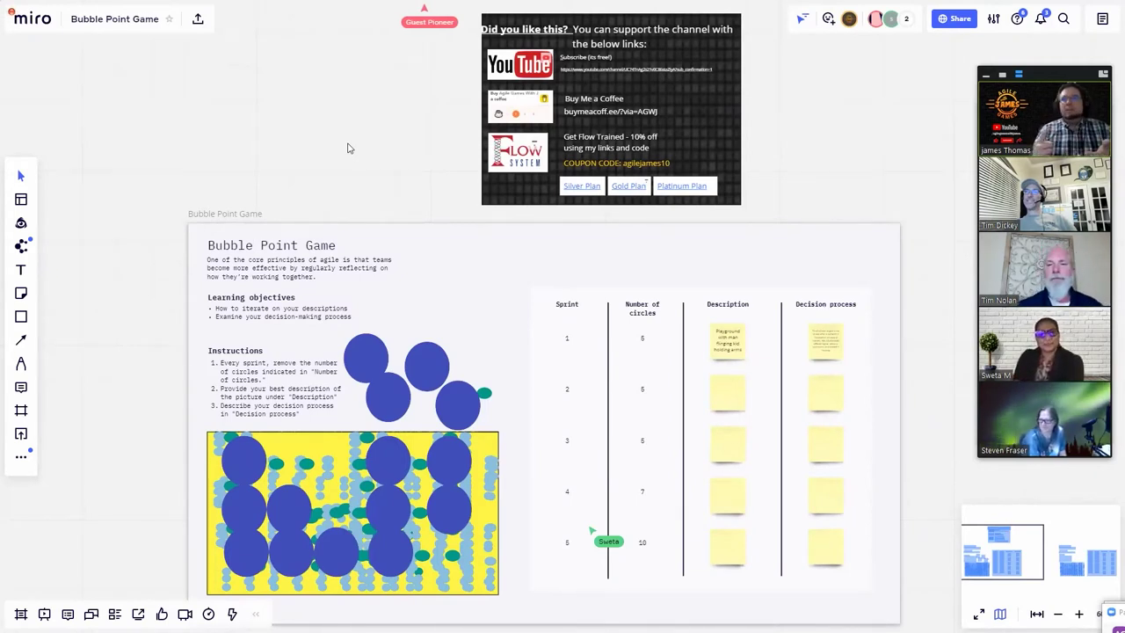
drag(369, 150, 168, 294)
scroll(144, 254, up, 3)
scroll(134, 259, right, 2)
scroll(124, 262, up, 1)
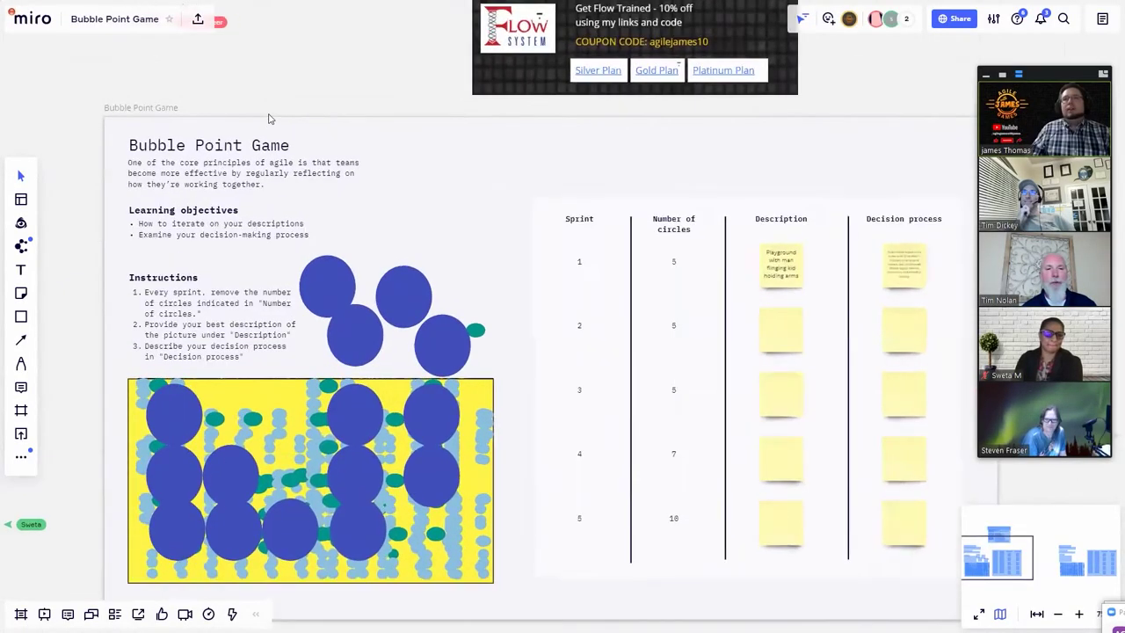
scroll(269, 119, up, 3)
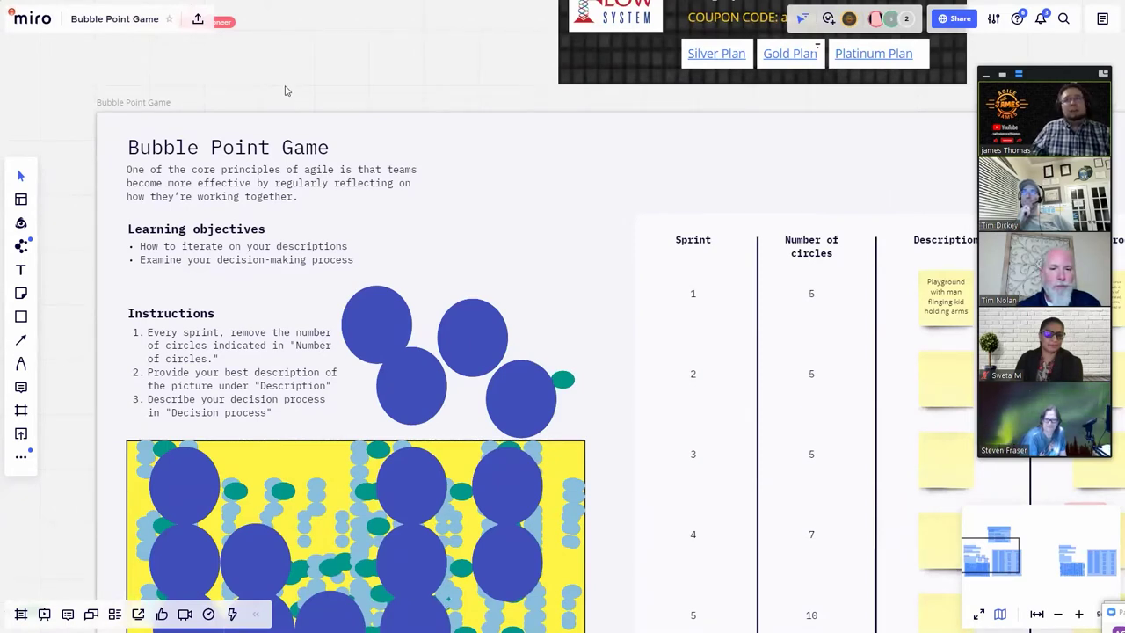
scroll(344, 201, up, 1)
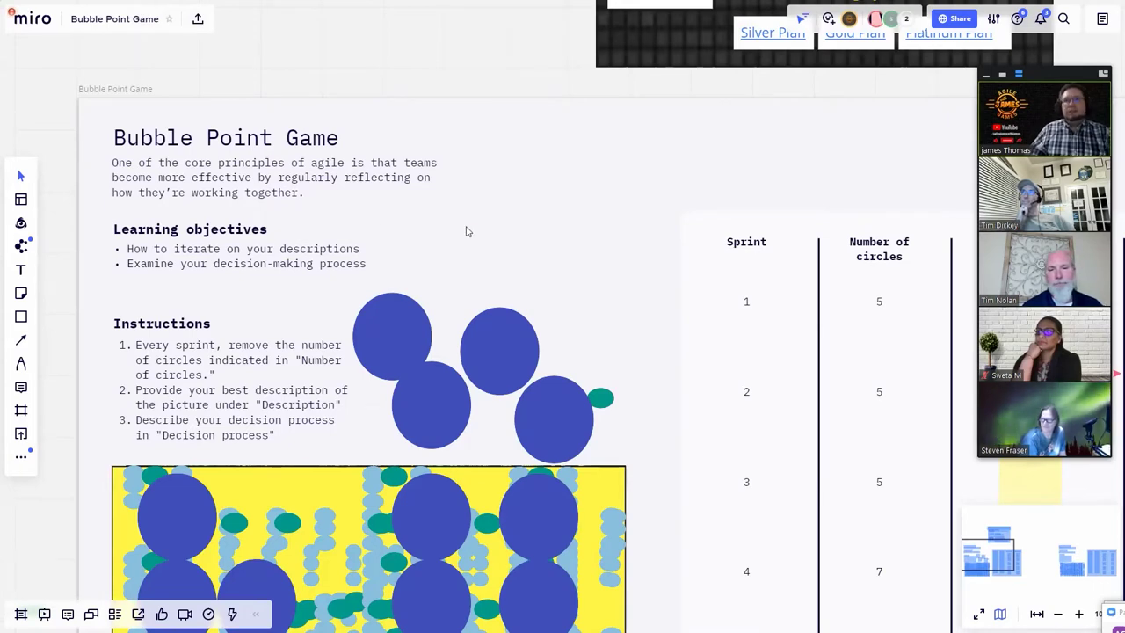
drag(442, 251, 465, 183)
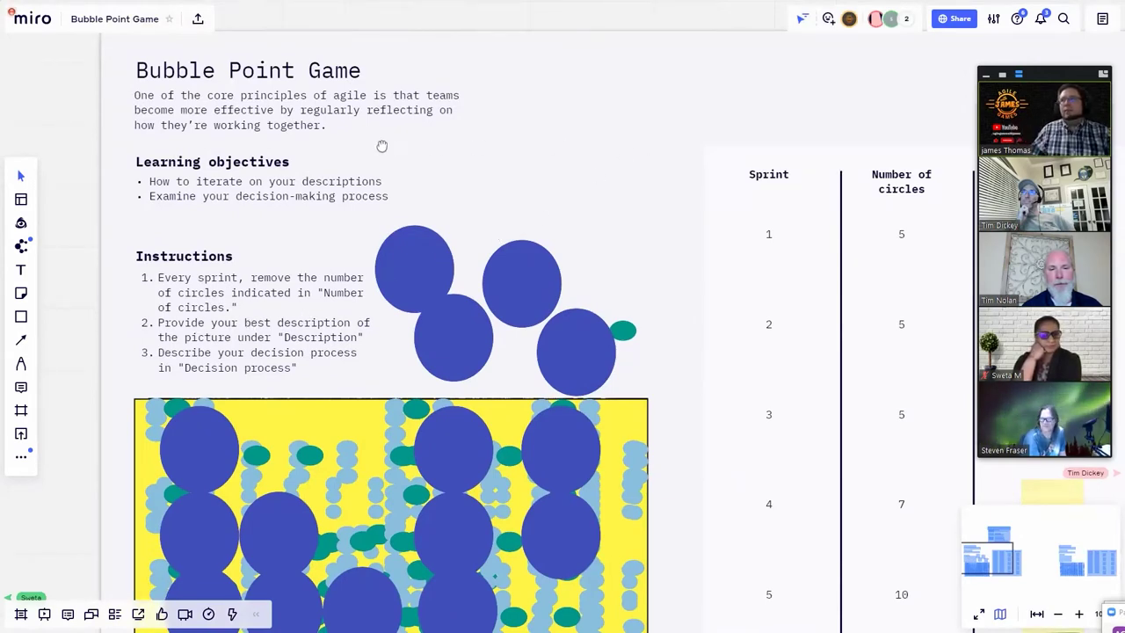
scroll(381, 146, right, 5)
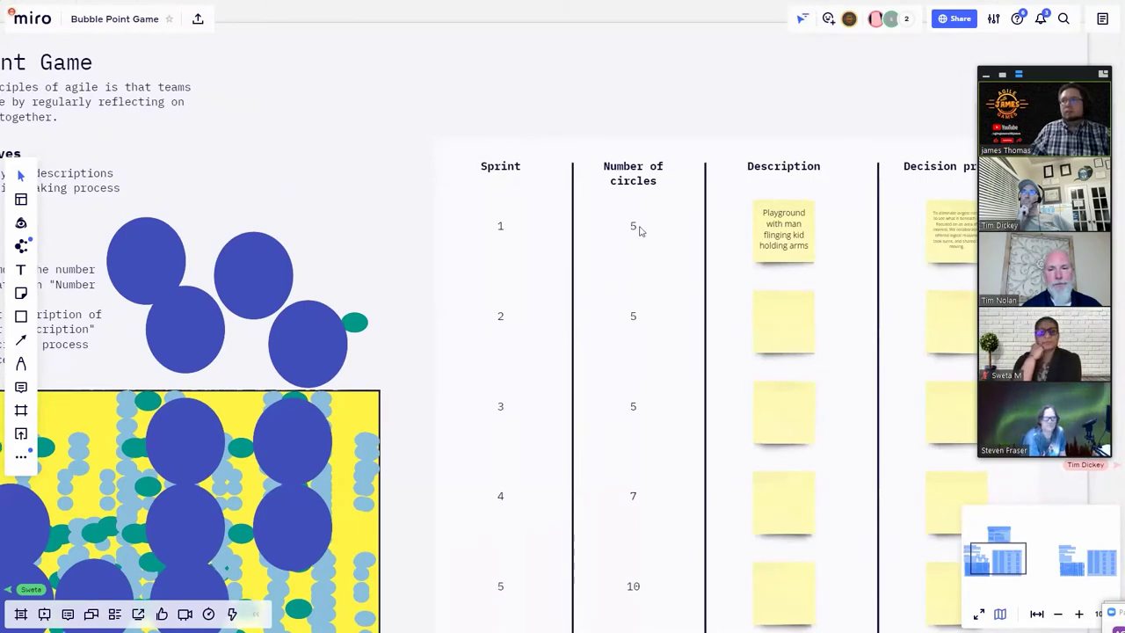
drag(367, 213, 531, 209)
scroll(531, 208, left, 2)
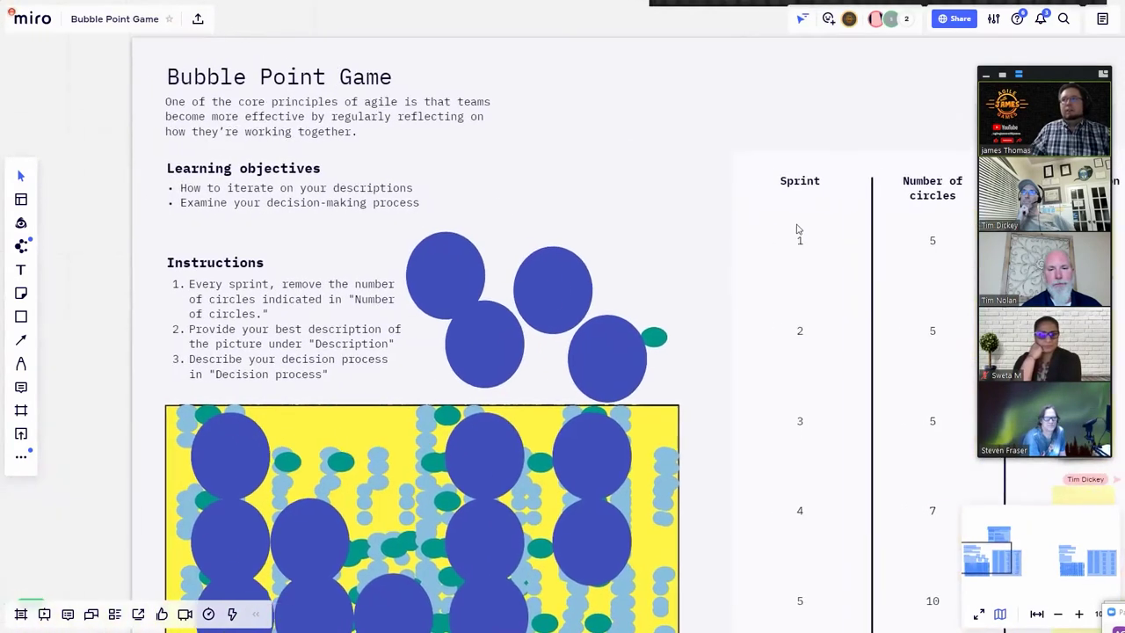
scroll(562, 184, left, 2)
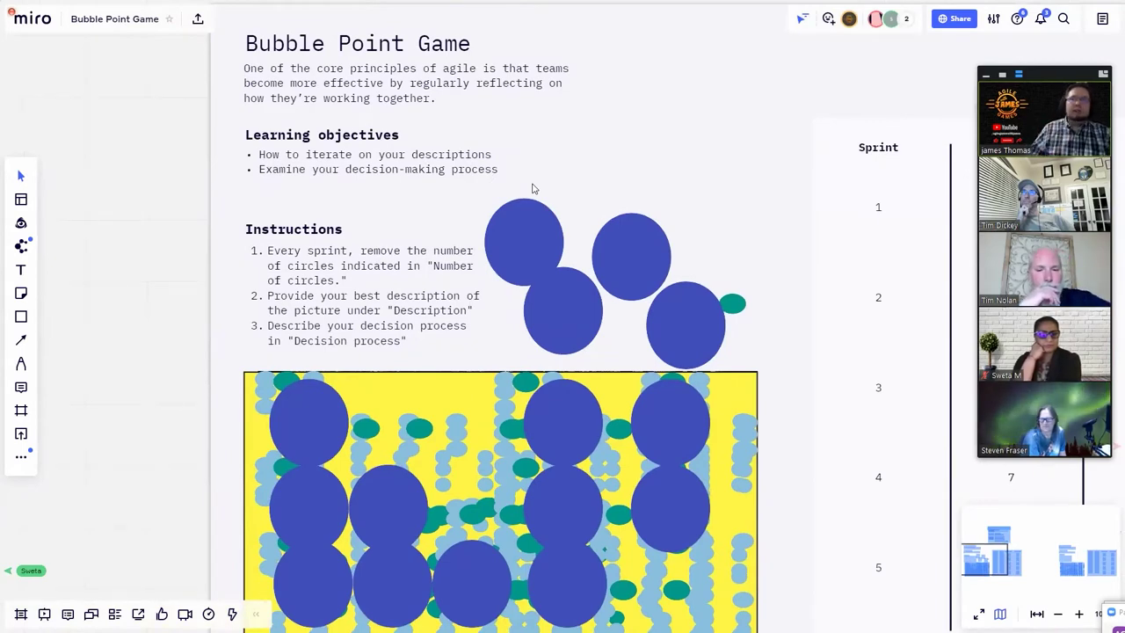
scroll(498, 207, up, 2)
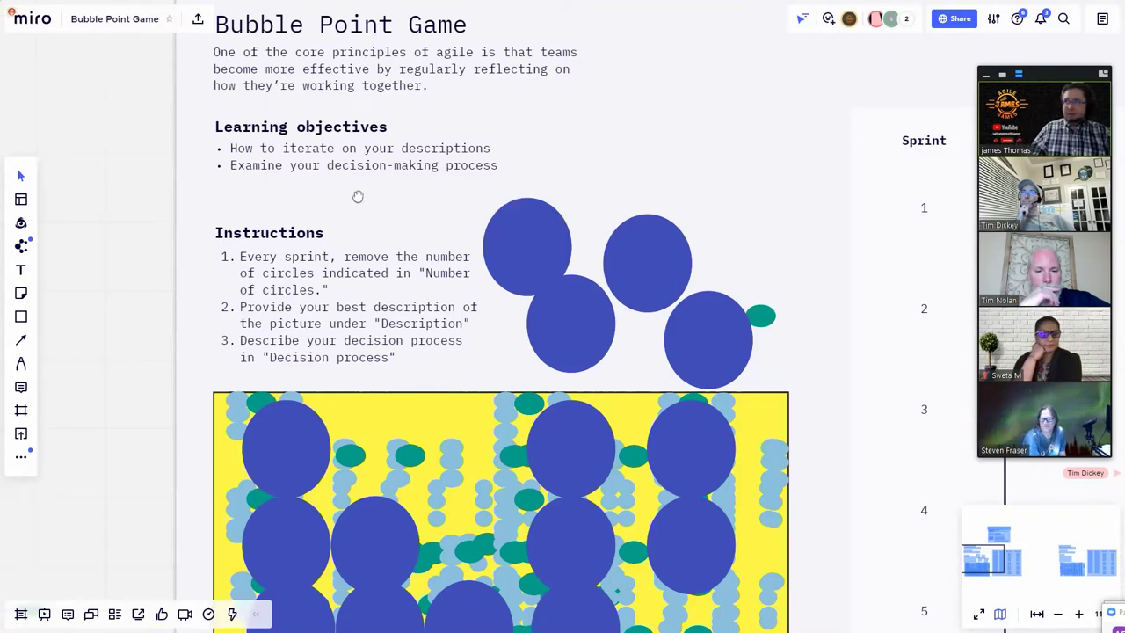
Read the sprint 1 description and decision process notes, and review how the instructions relate to them.
scroll(322, 193, right, 5)
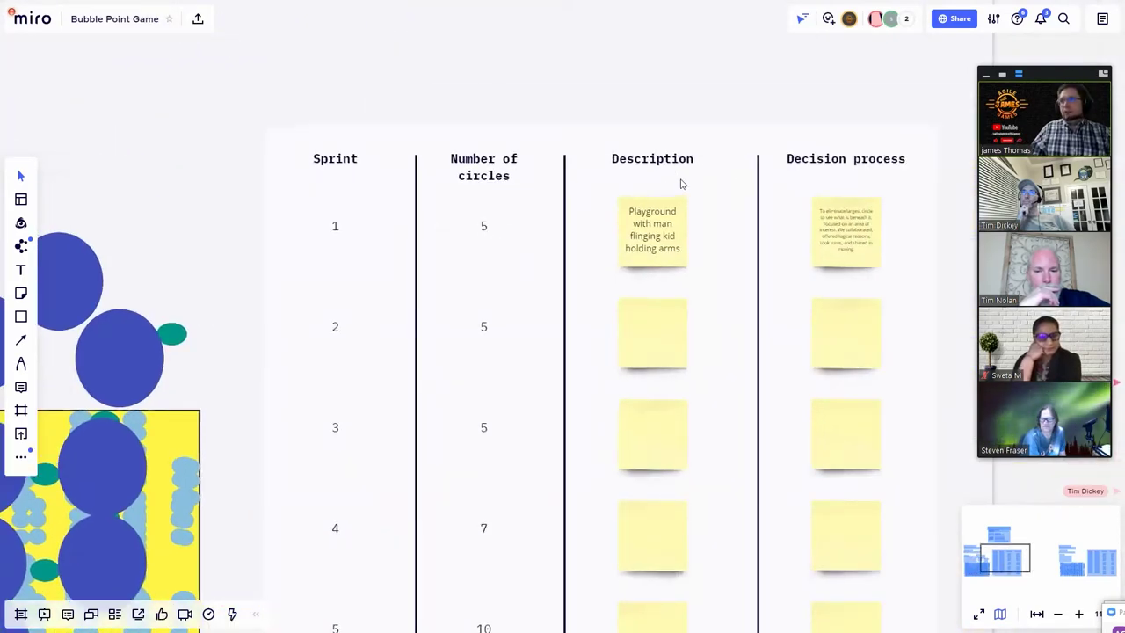
scroll(639, 187, up, 2)
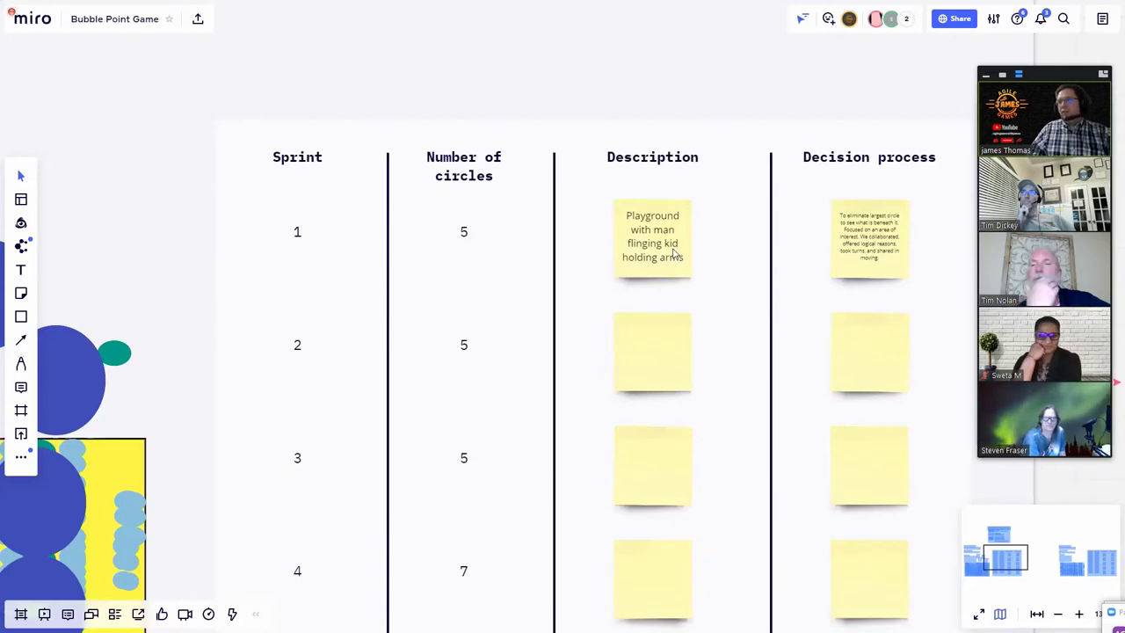
scroll(674, 253, up, 5)
scroll(674, 253, down, 3)
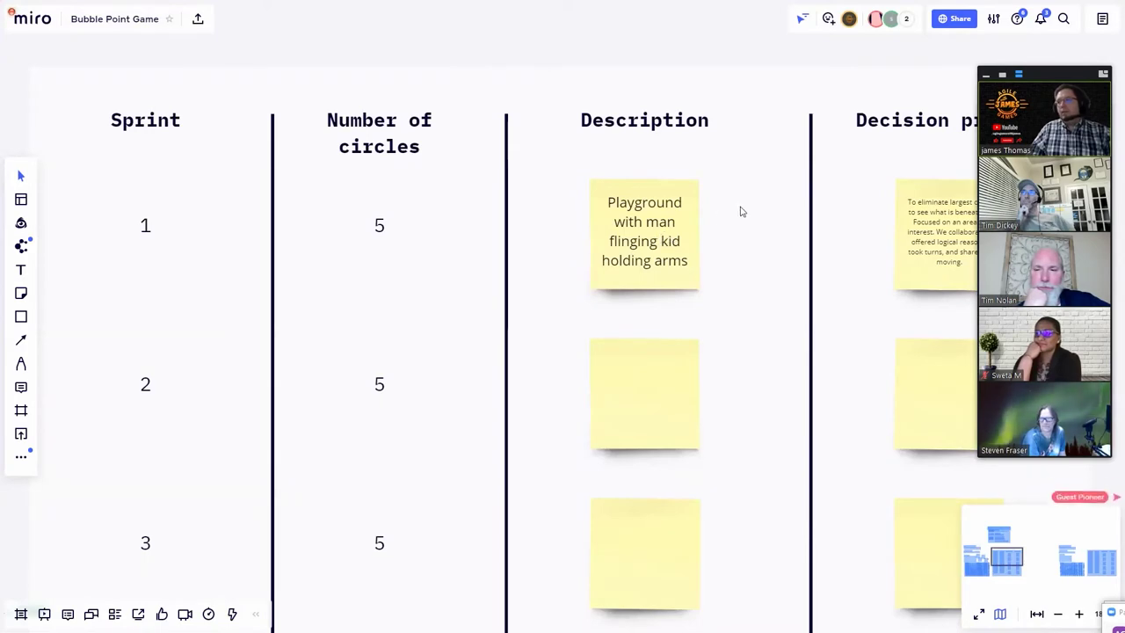
drag(740, 210, 538, 217)
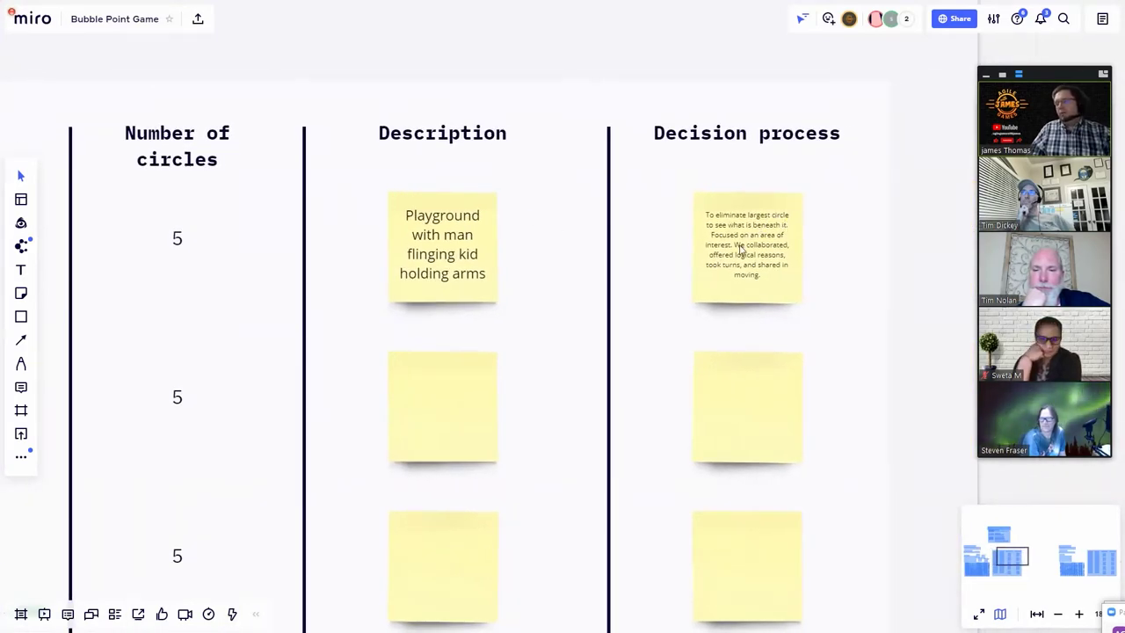
drag(254, 56, 592, 100)
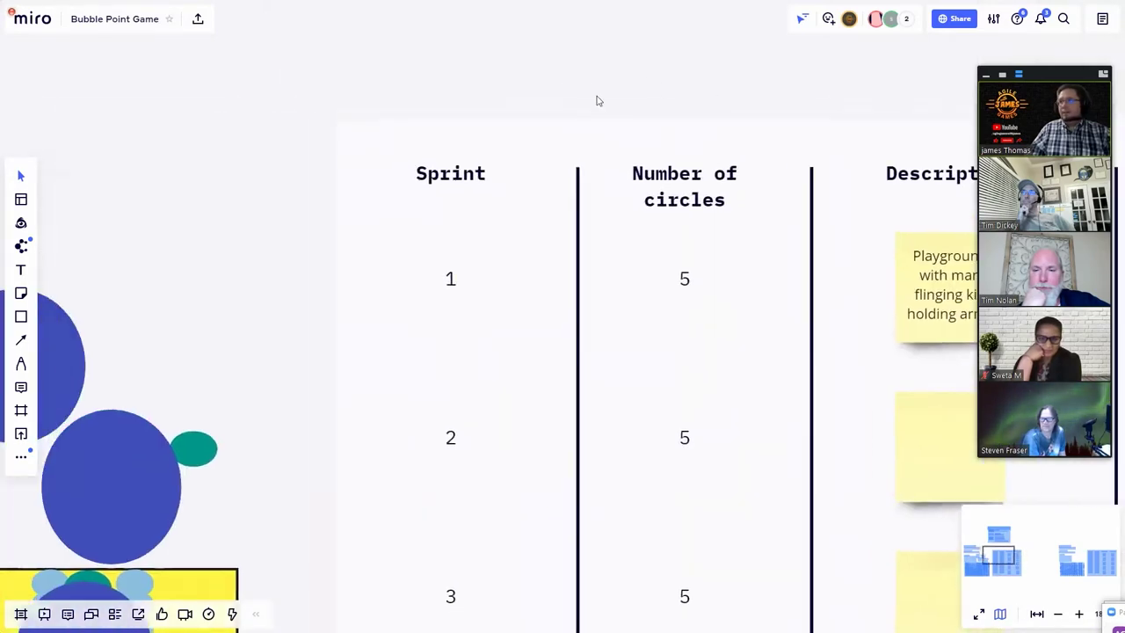
scroll(593, 100, down, 3)
scroll(400, 161, left, 5)
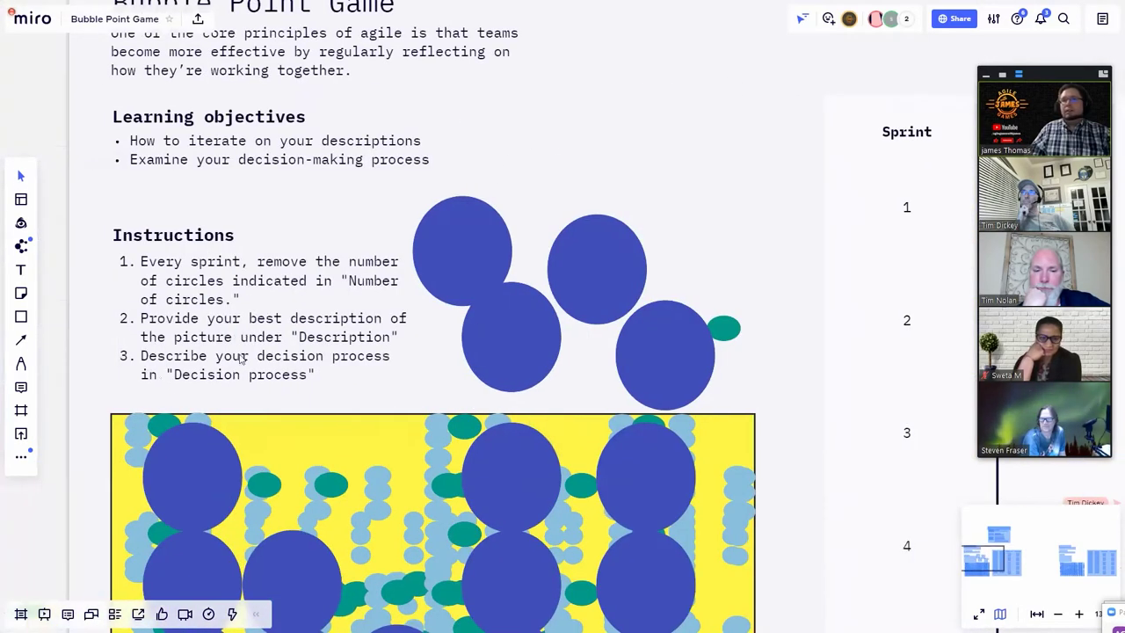
scroll(176, 377, up, 2)
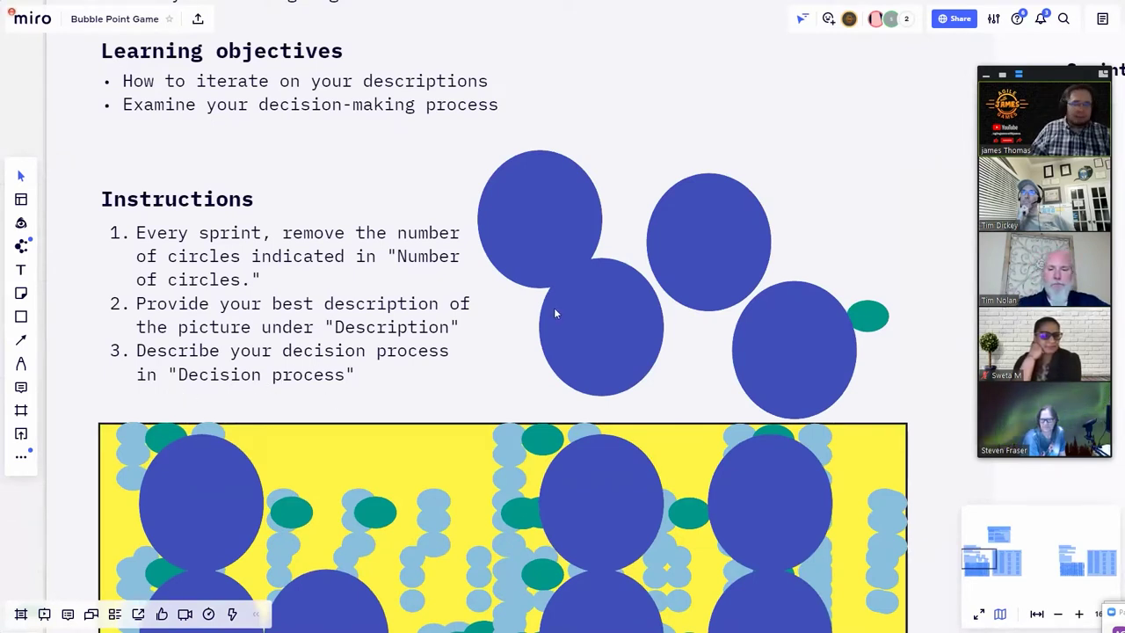
scroll(610, 171, down, 3)
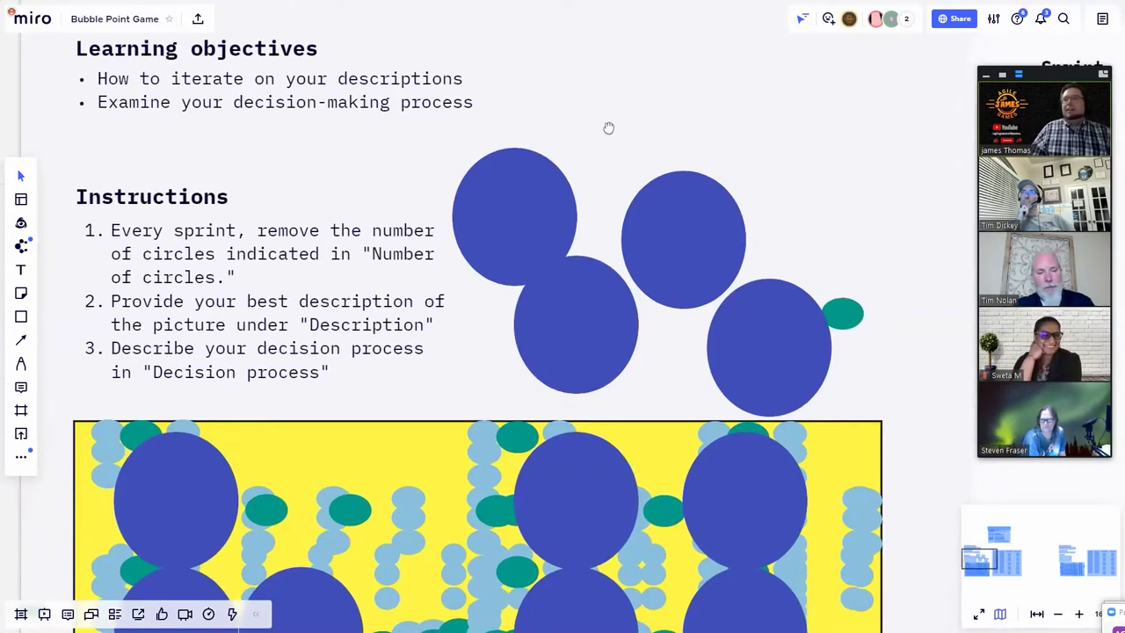
Bring all board participants to the Bubble Point Game Template frame.
scroll(575, 173, down, 3)
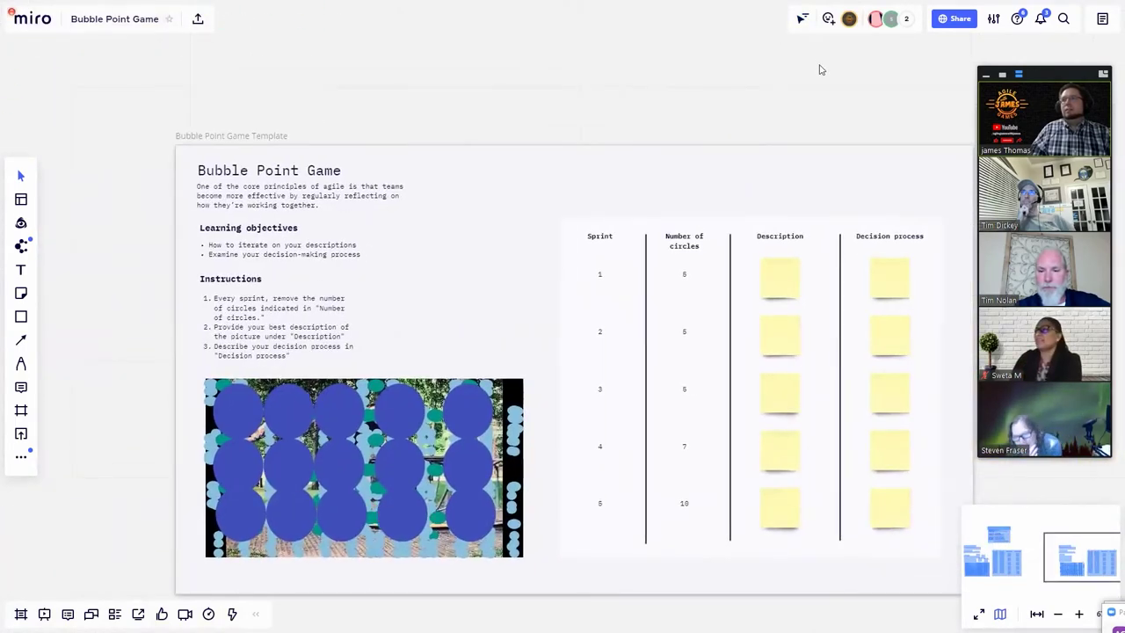
click(847, 19)
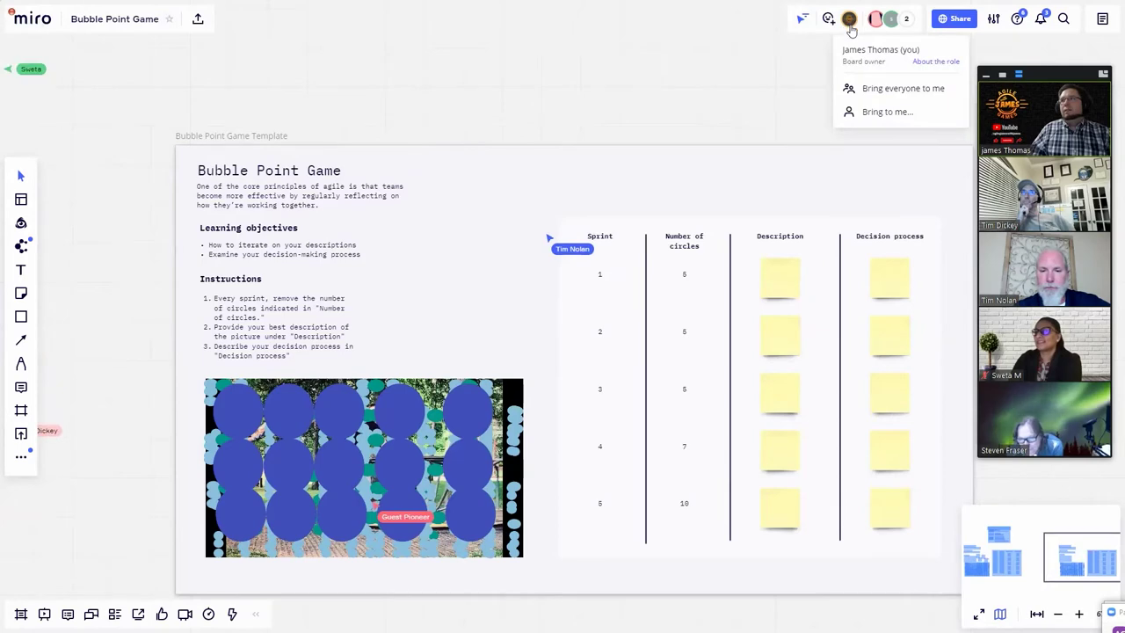
click(870, 89)
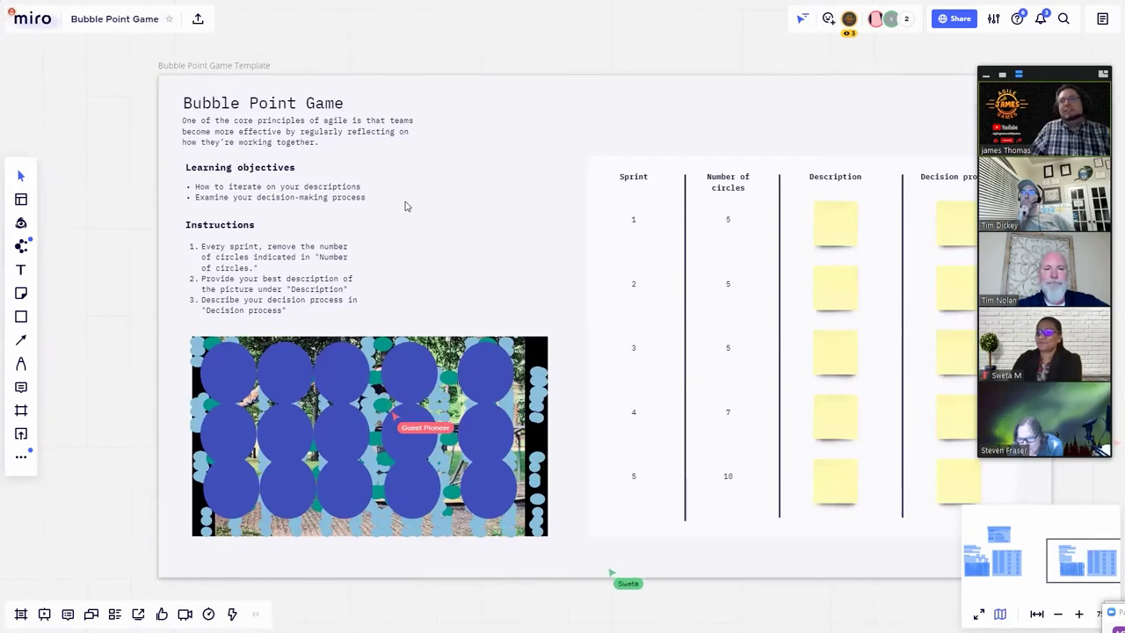
scroll(440, 235, up, 2)
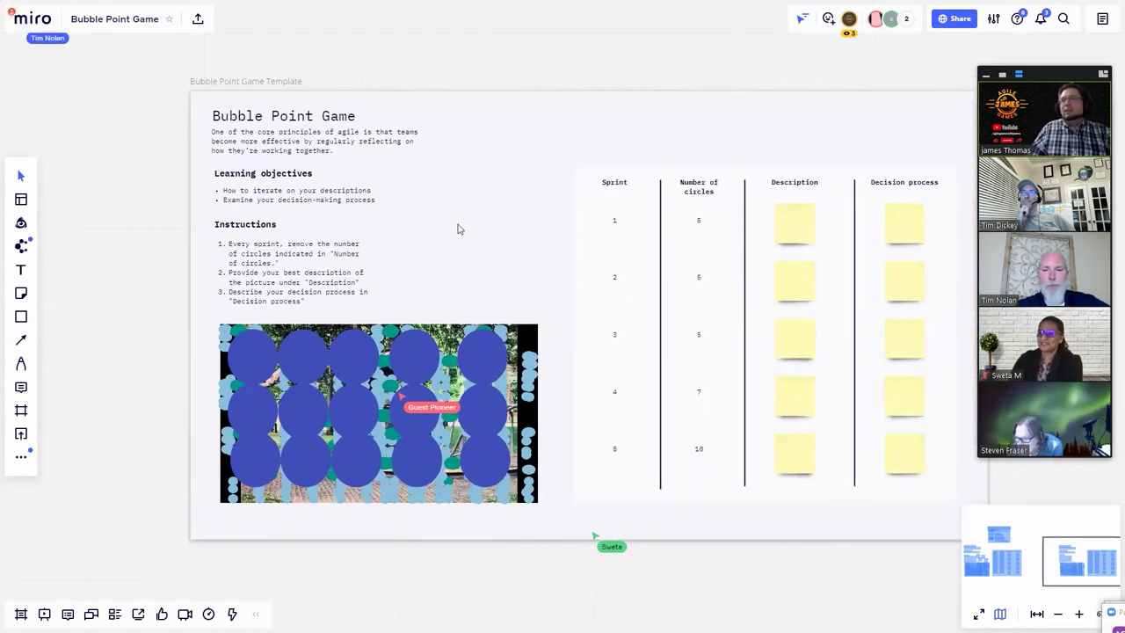
scroll(446, 244, right, 3)
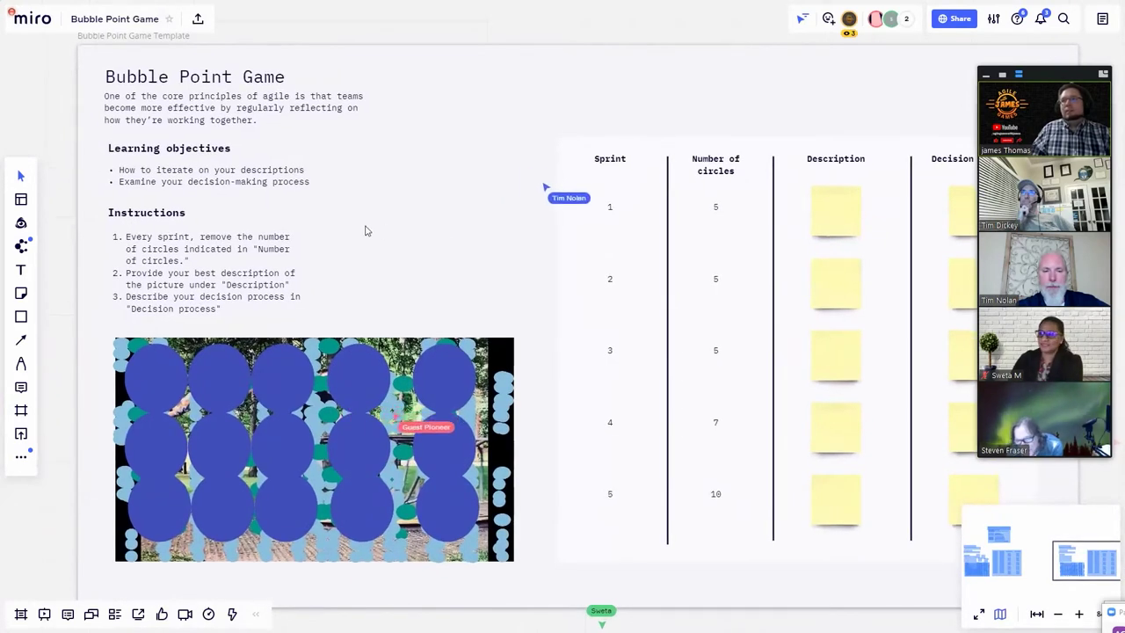
scroll(366, 230, up, 2)
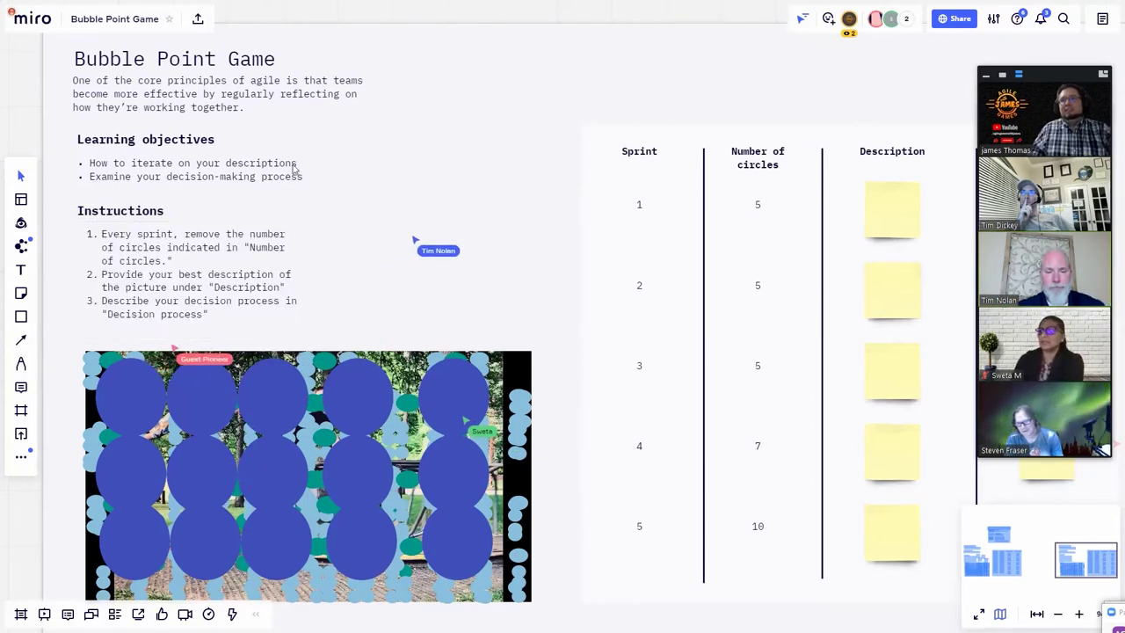
Lock the numbered instructions text box in the Bubble Point Game Template frame.
scroll(299, 171, down, 3)
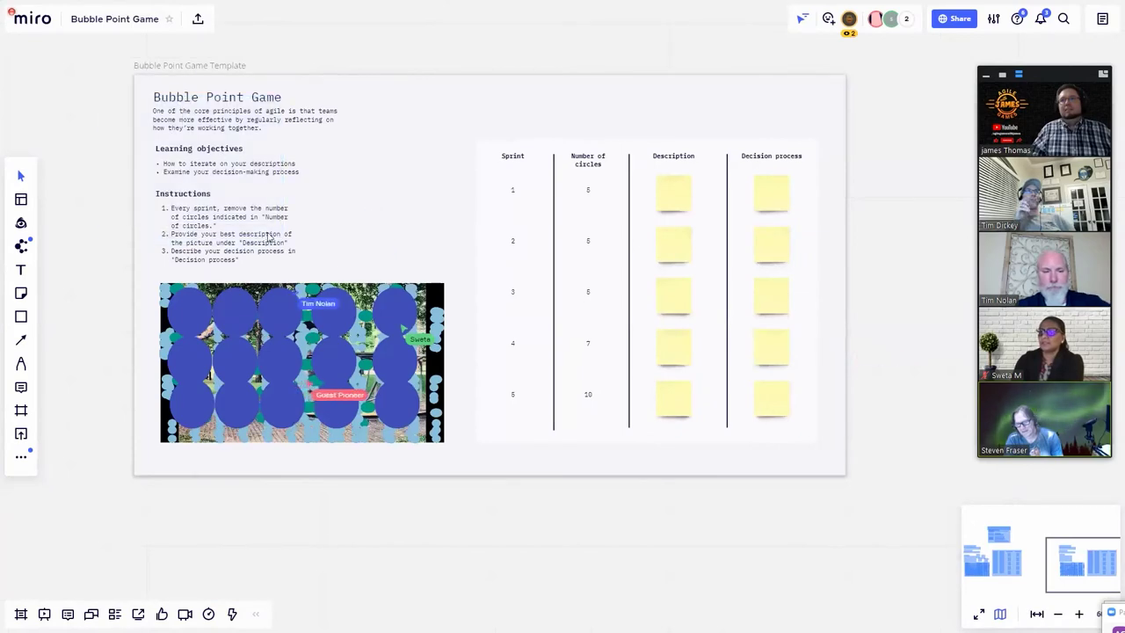
click(280, 223)
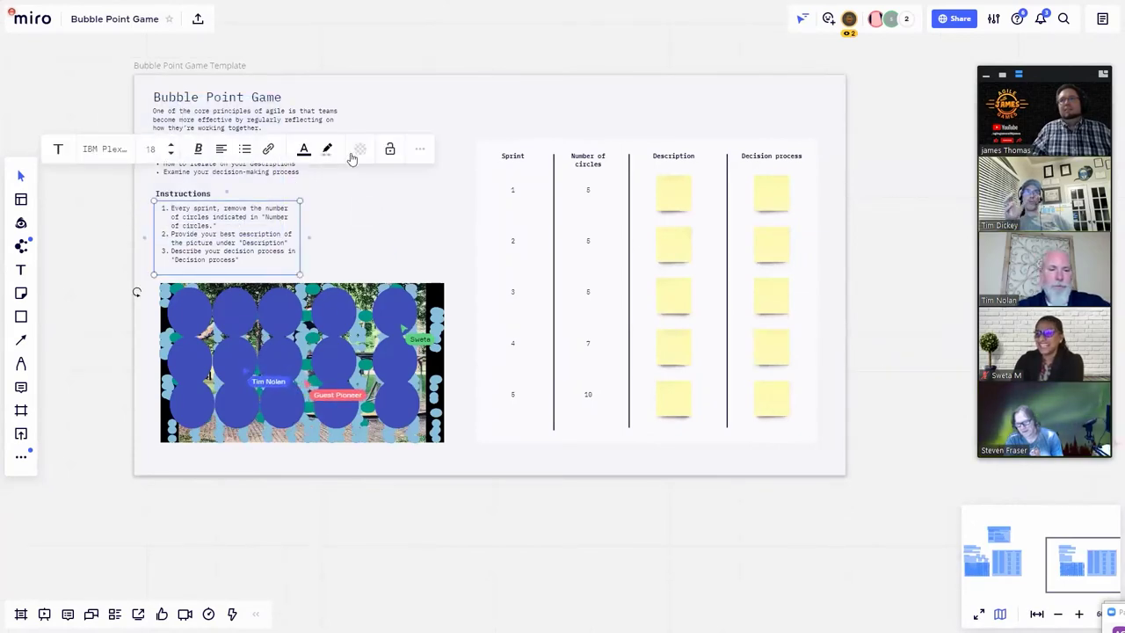
click(390, 150)
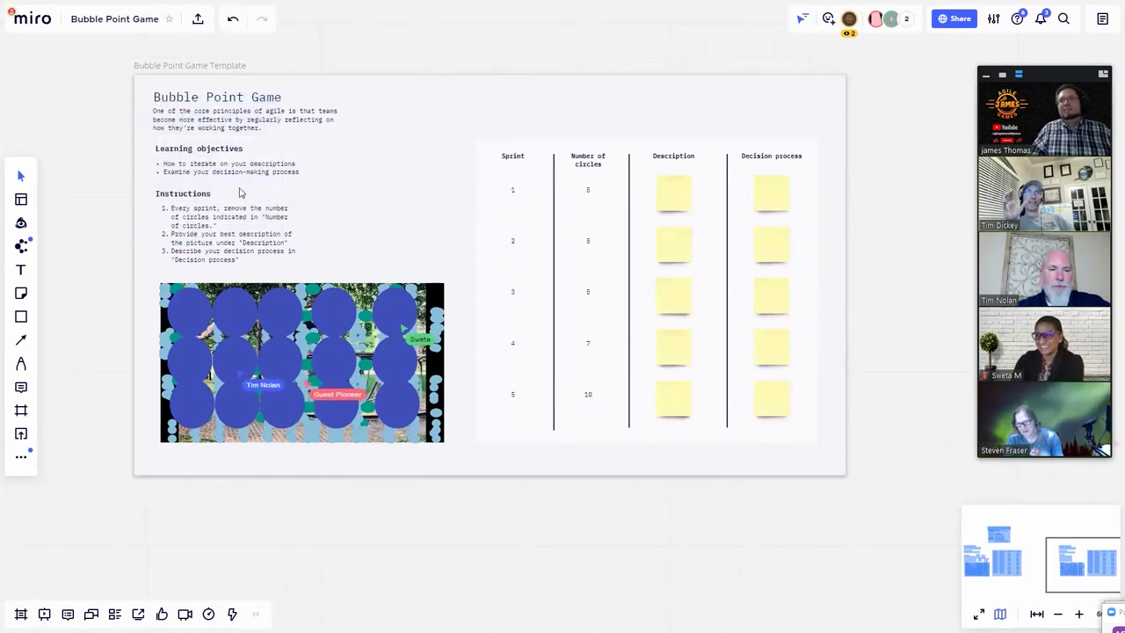
Move the third large circle in the picture's middle row to the empty area beside the instructions.
scroll(242, 180, up, 3)
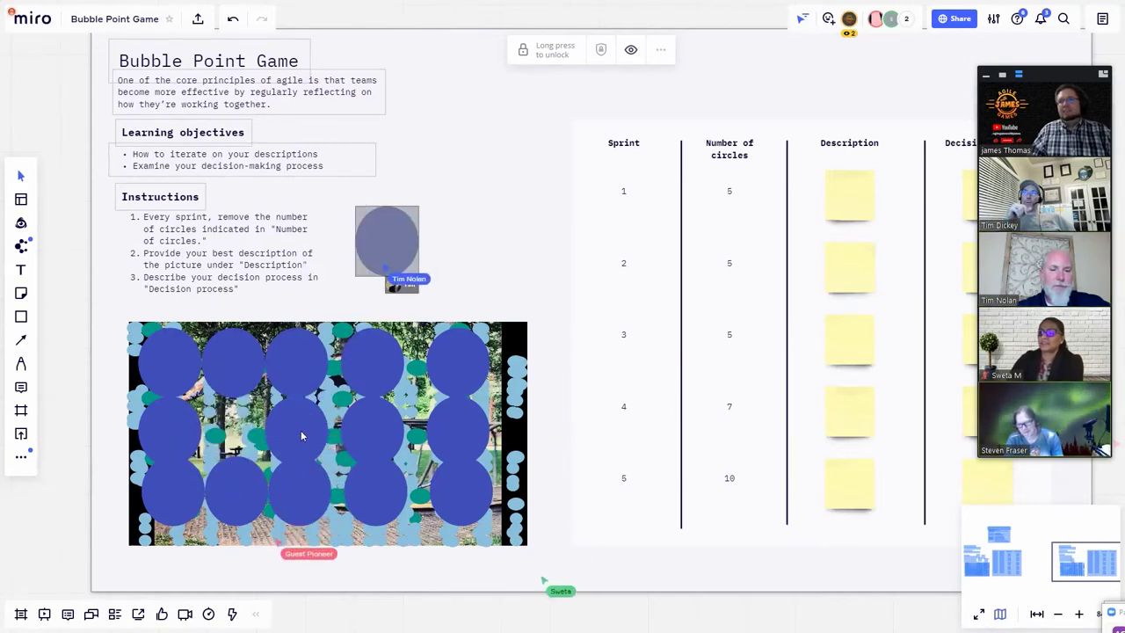
click(306, 434)
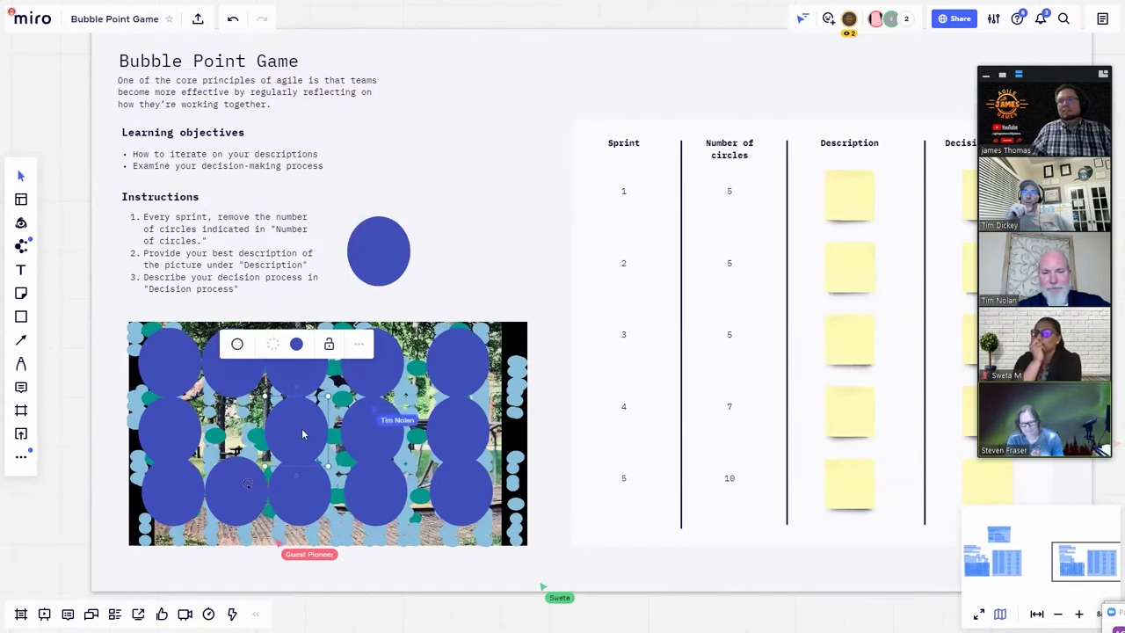
drag(308, 436, 459, 260)
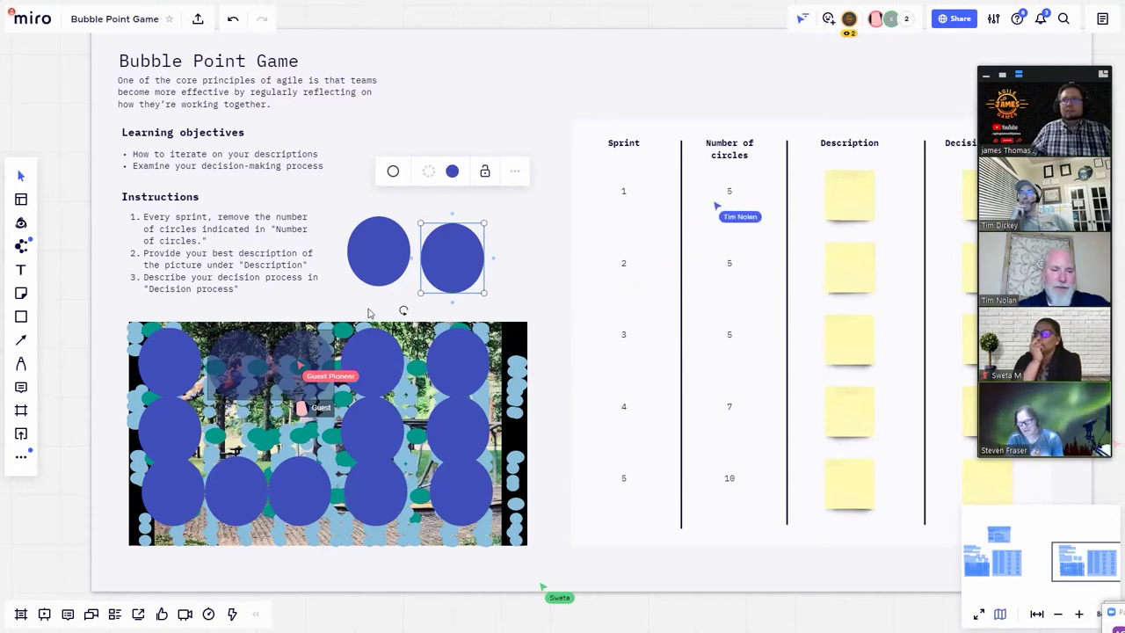
Place the removed large circle back over the middle of the picture, just above the bottom row of circles.
key(Delete)
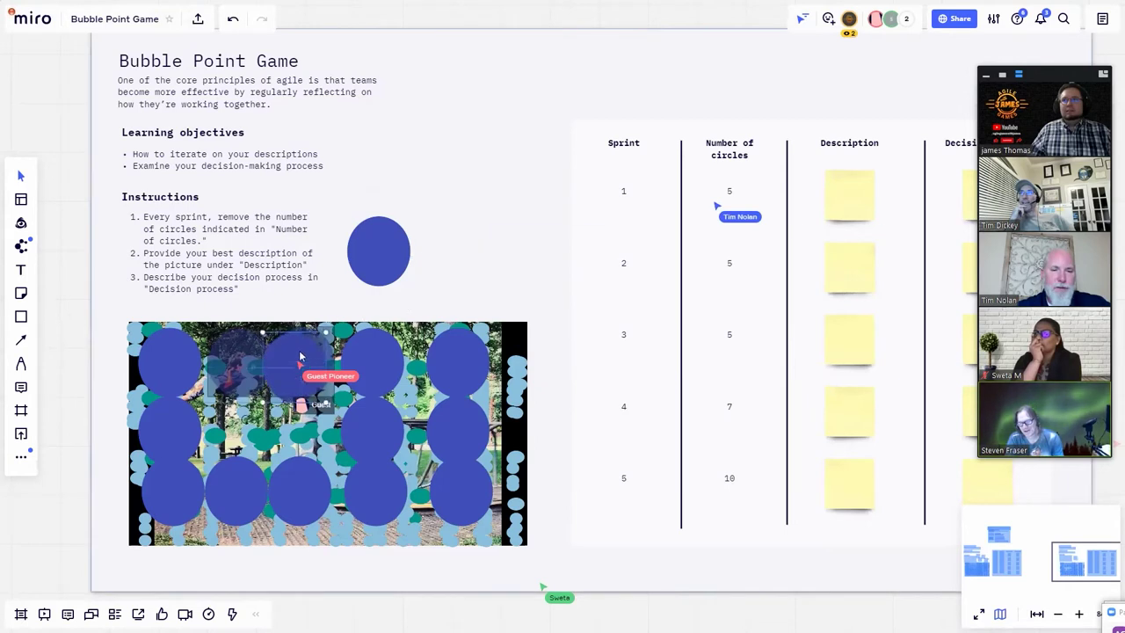
click(354, 271)
key(ctrl+c)
key(ctrl+v)
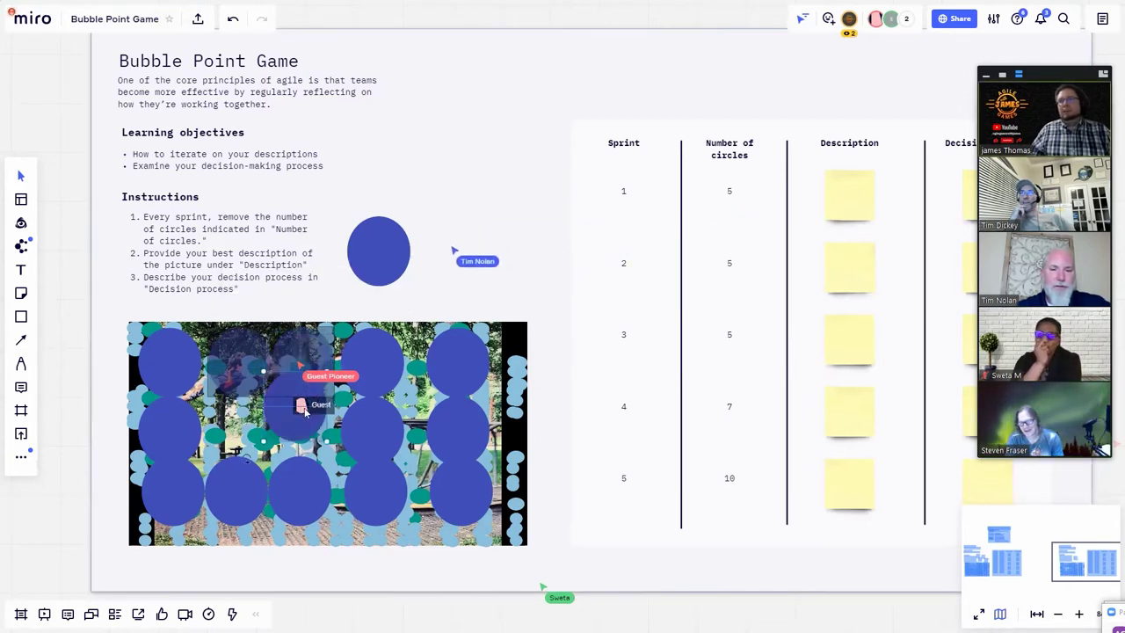
drag(305, 412, 315, 424)
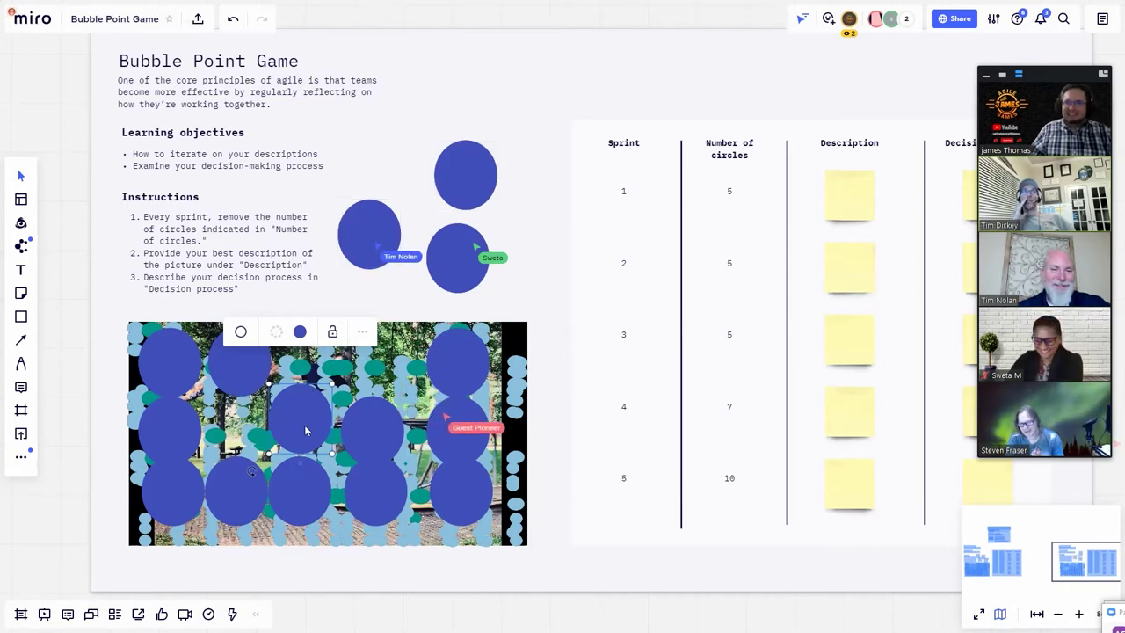
Move the large circle from the middle of the picture to the empty area beside the introduction text, above the other removed circles.
mouse_move(305, 430)
mouse_down()
mouse_move(518, 159)
mouse_move(395, 110)
mouse_move(432, 113)
mouse_up()
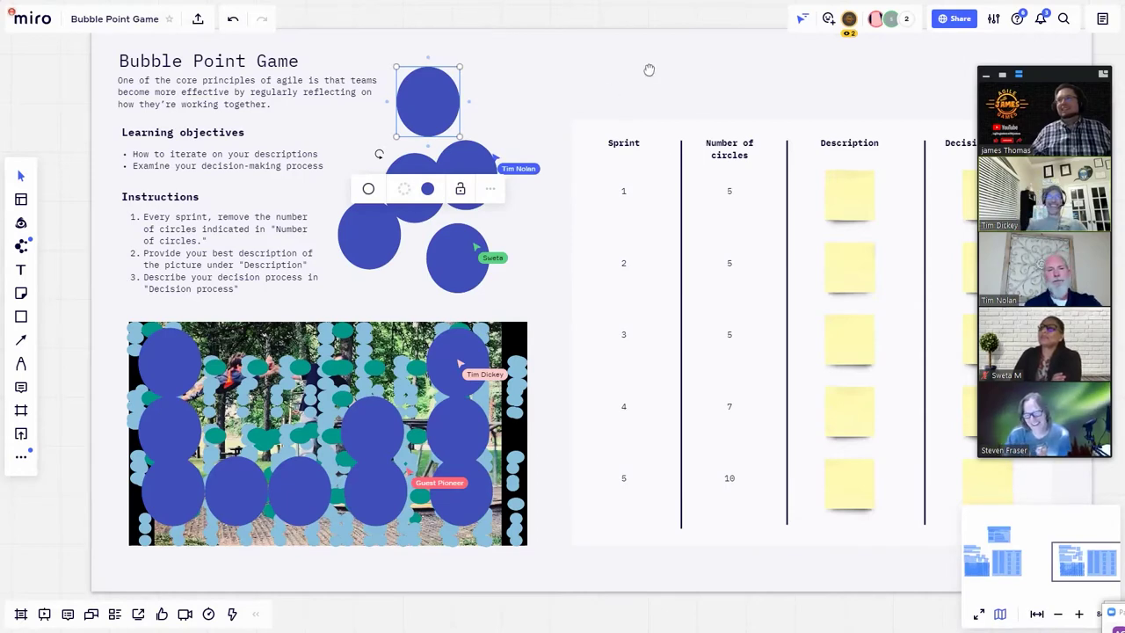
scroll(617, 70, right, 5)
scroll(427, 202, left, 3)
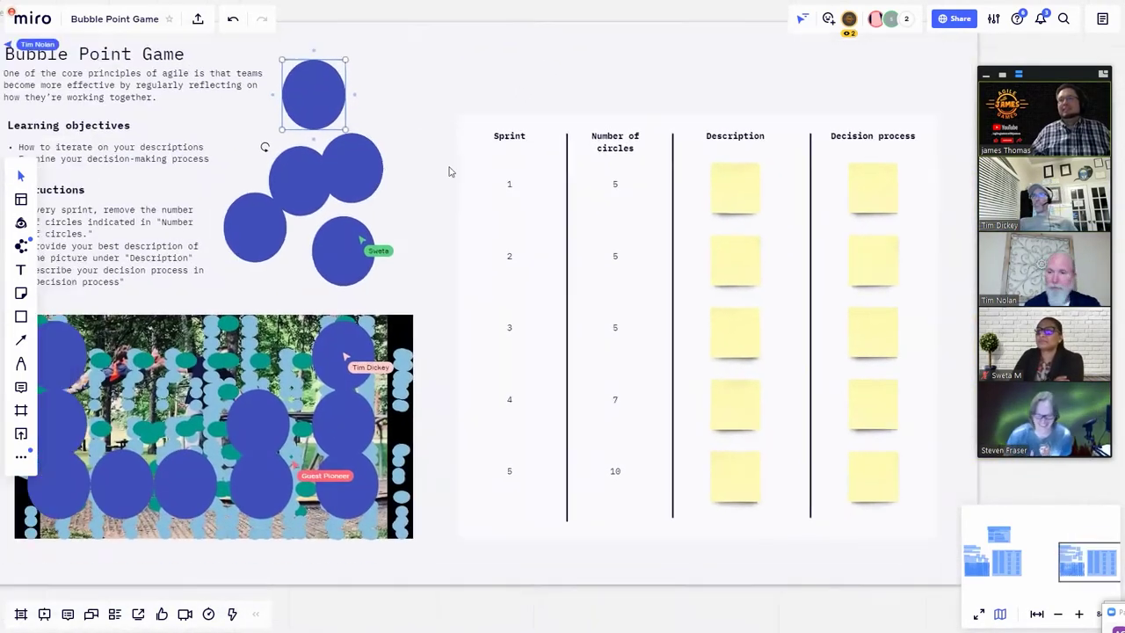
scroll(427, 202, left, 1)
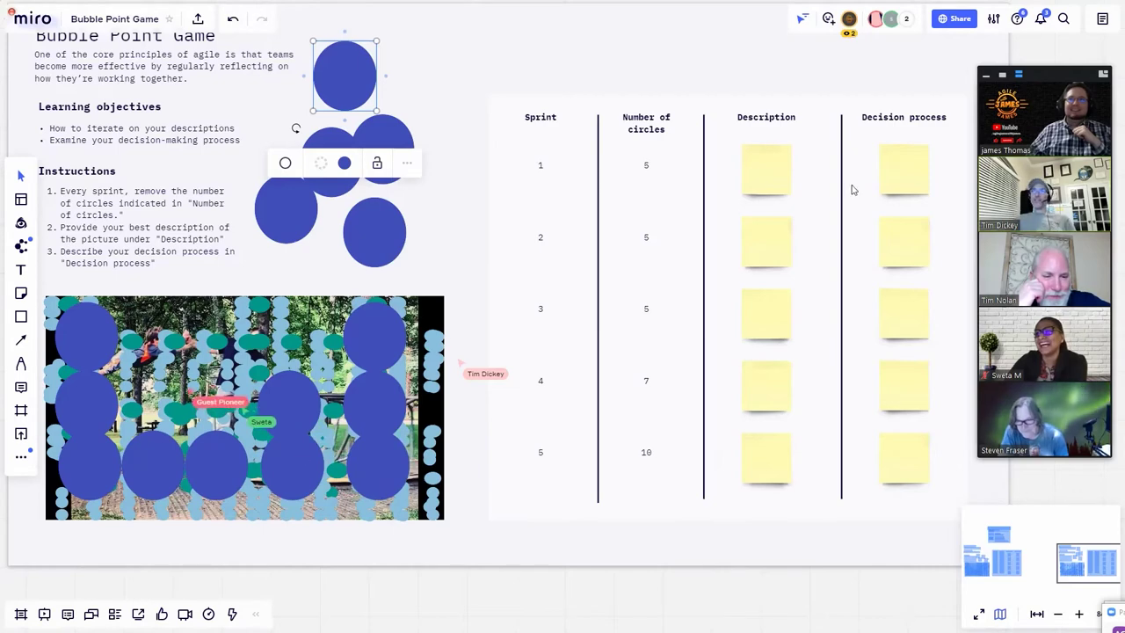
click(774, 164)
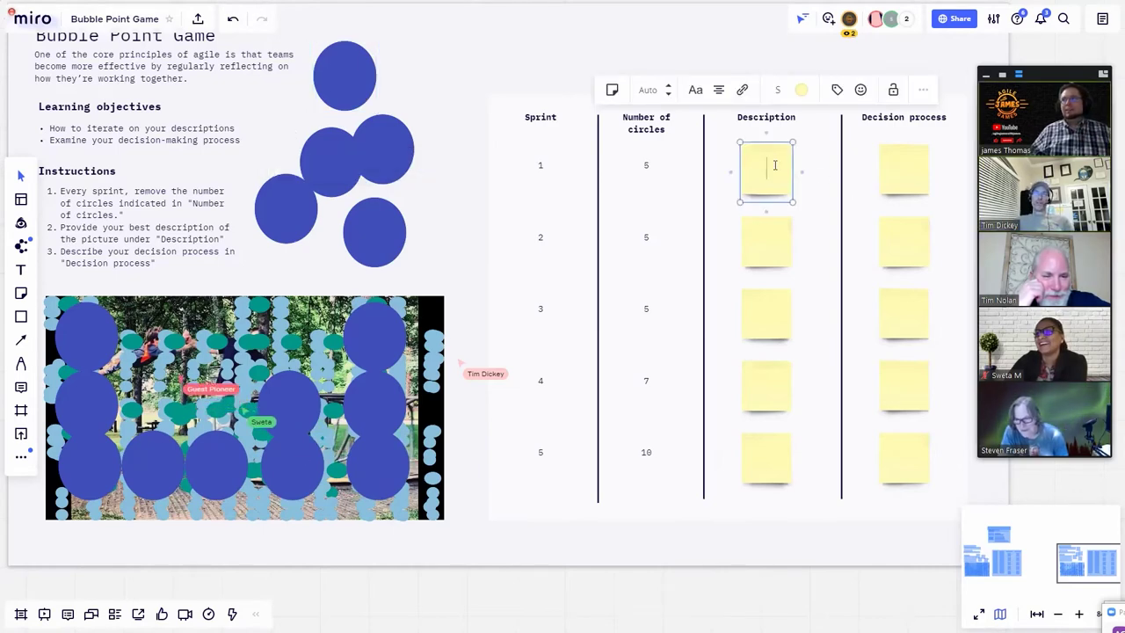
scroll(774, 165, up, 5)
click(774, 165)
text(m)
key(BackSpace)
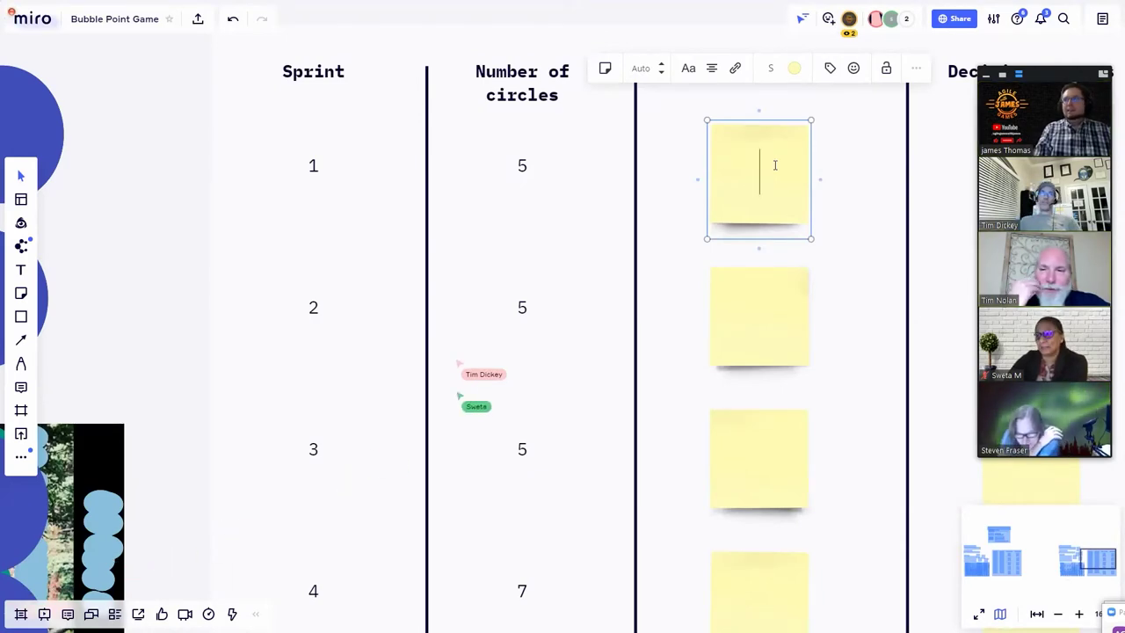
Review the numbered instructions and the picture in the Bubble Point Game Template frame.
scroll(505, 216, down, 5)
scroll(504, 215, down, 2)
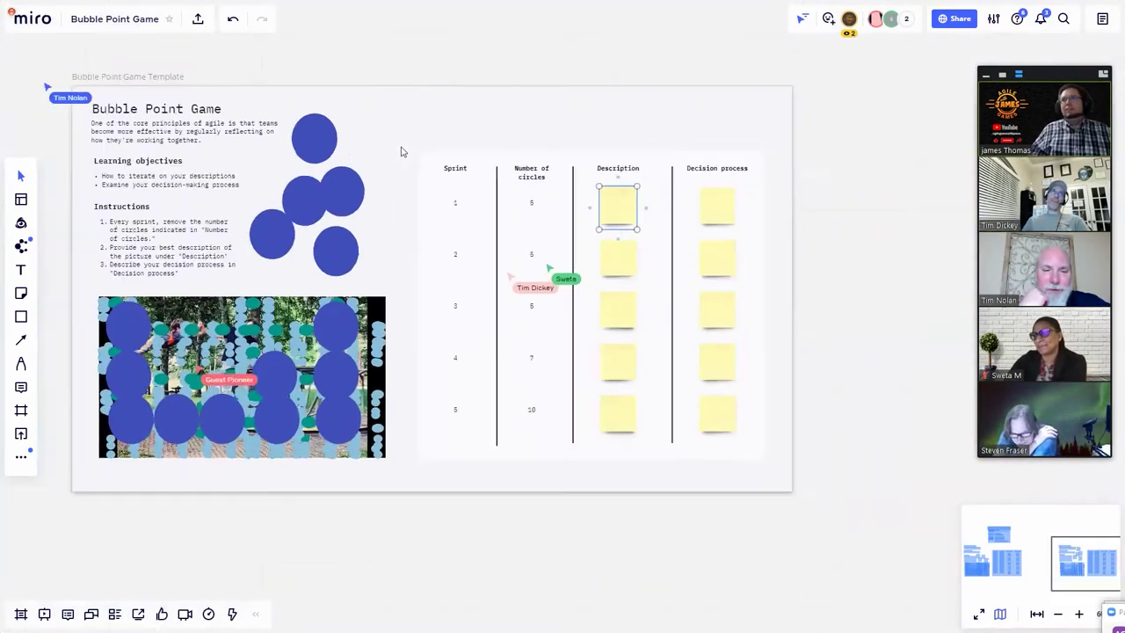
scroll(513, 143, left, 3)
scroll(321, 196, up, 2)
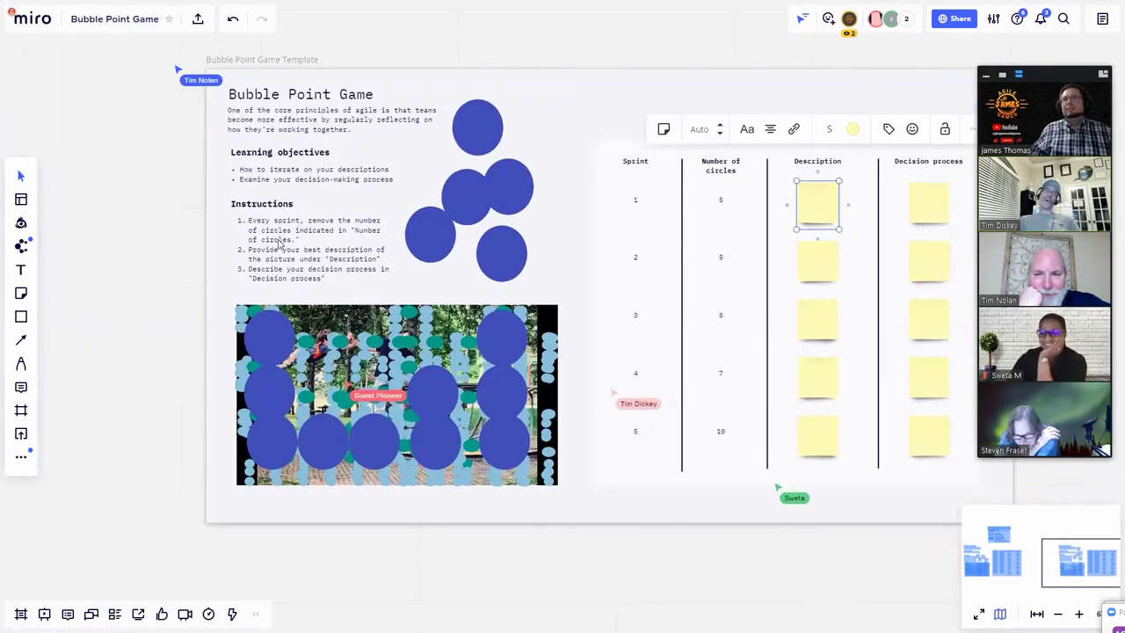
scroll(321, 197, up, 4)
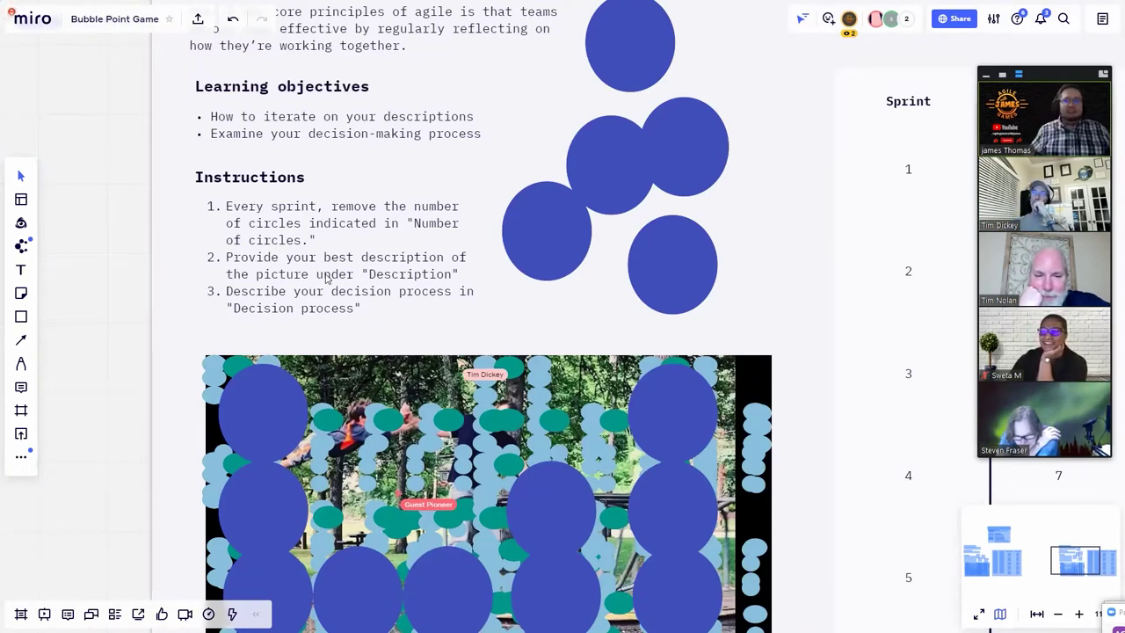
scroll(810, 163, down, 3)
click(793, 96)
click(600, 85)
drag(599, 84, 294, 163)
Enter "man playground and a child" in the sprint 1 sticky note under Description.
double_click(813, 249)
scroll(813, 250, up, 3)
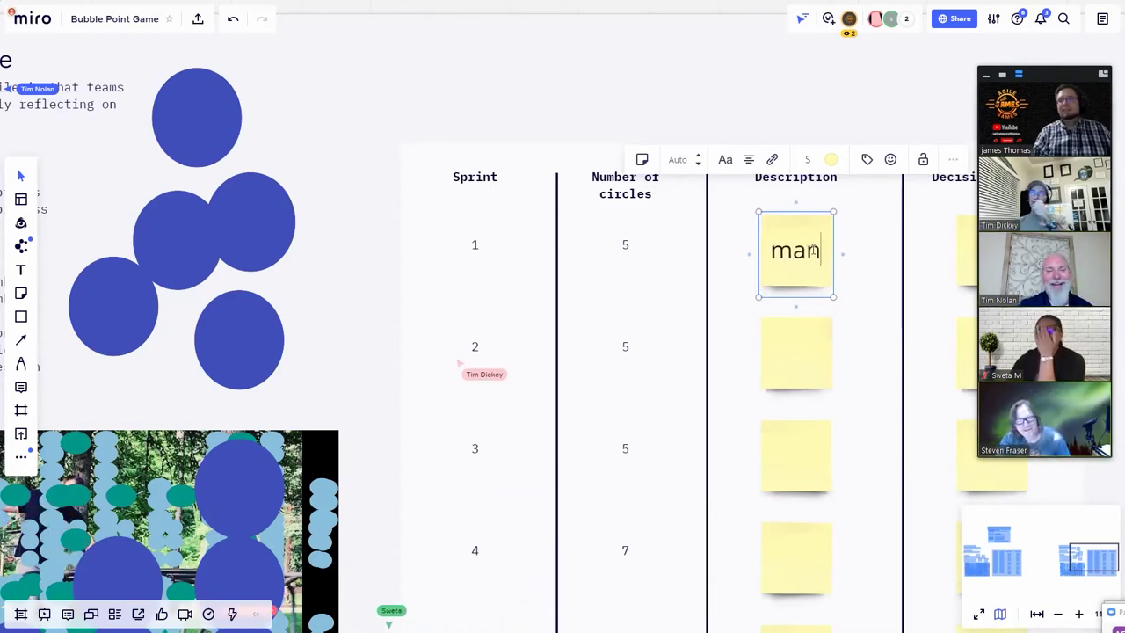
text(p)
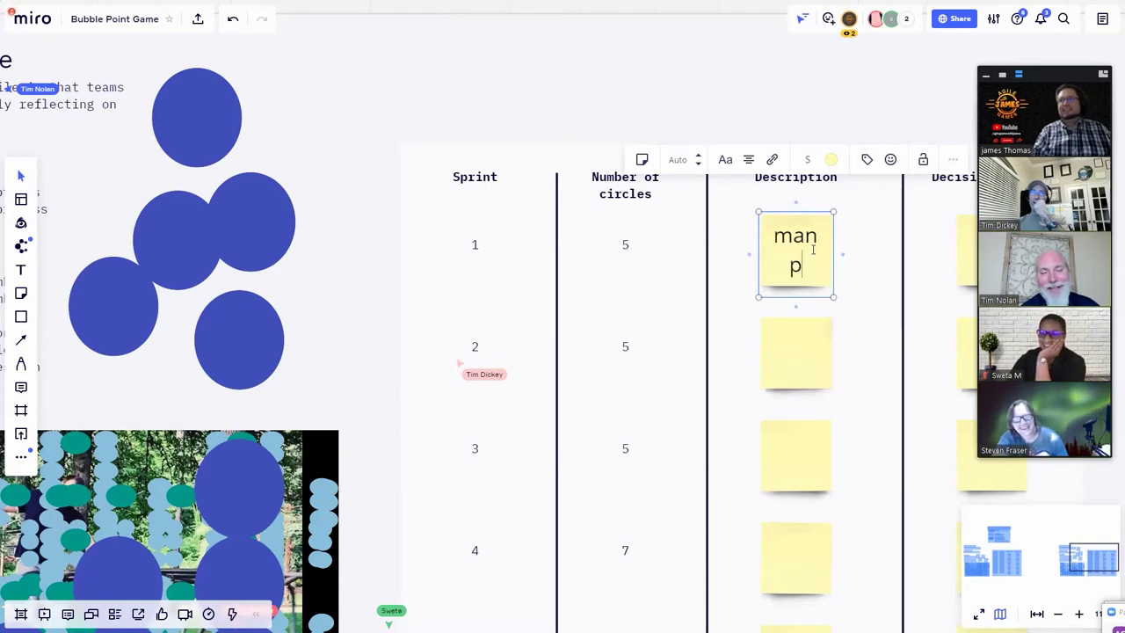
key(BackSpace)
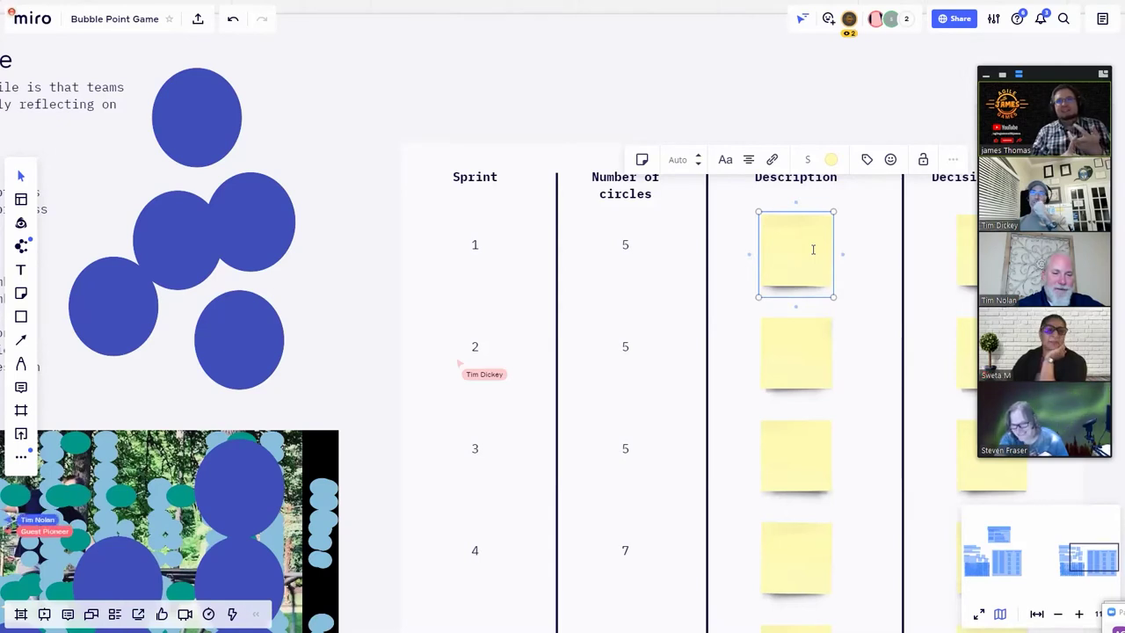
text(man playground and a c)
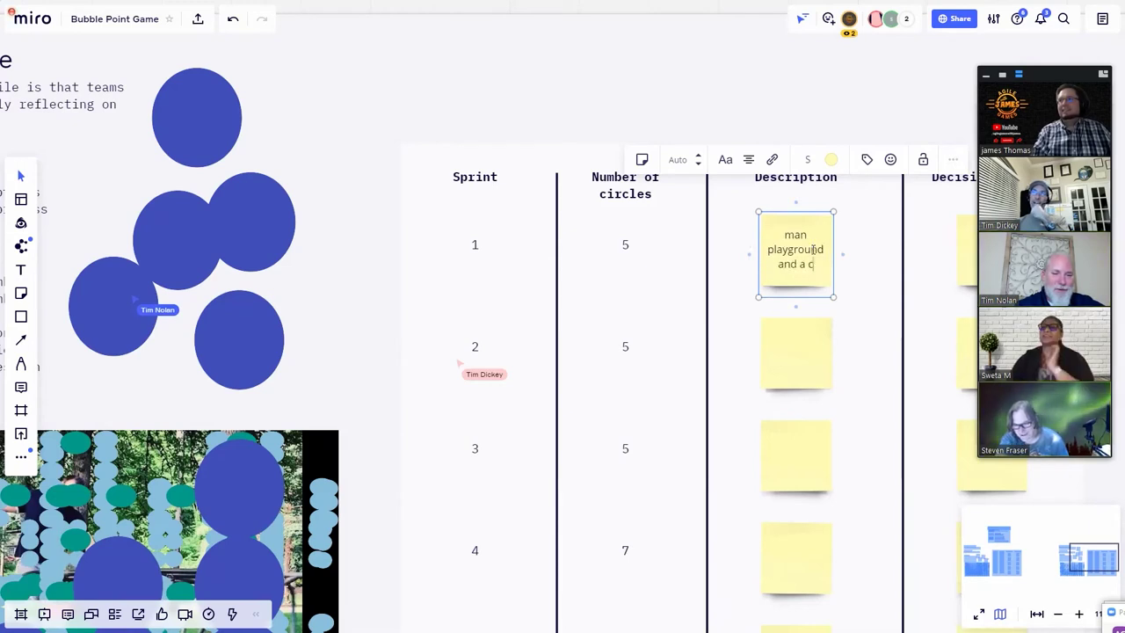
text(hild)
key(Return)
key(BackSpace)
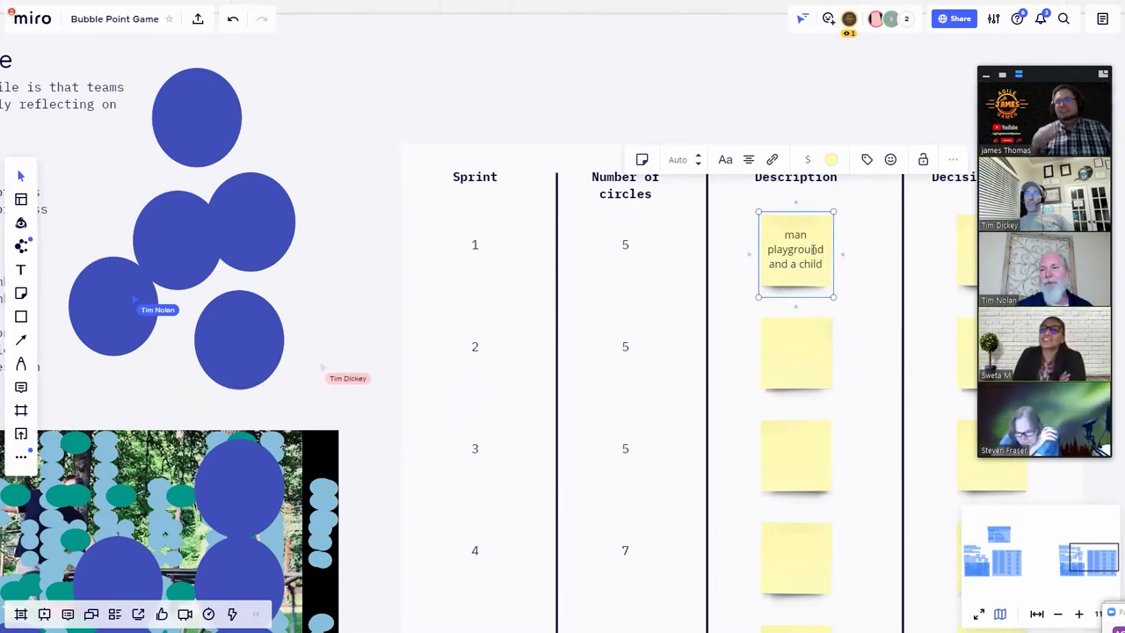
click(763, 86)
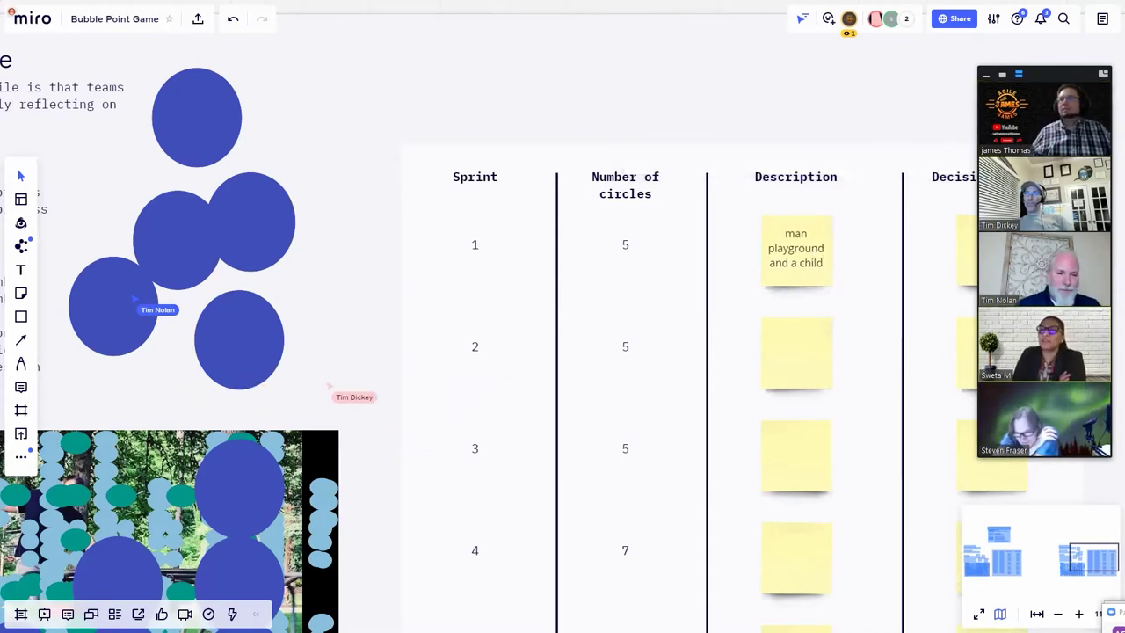
Write "we moved big circles" in the sprint 1 sticky note under Decision process, bringing the note fully into view.
click(965, 254)
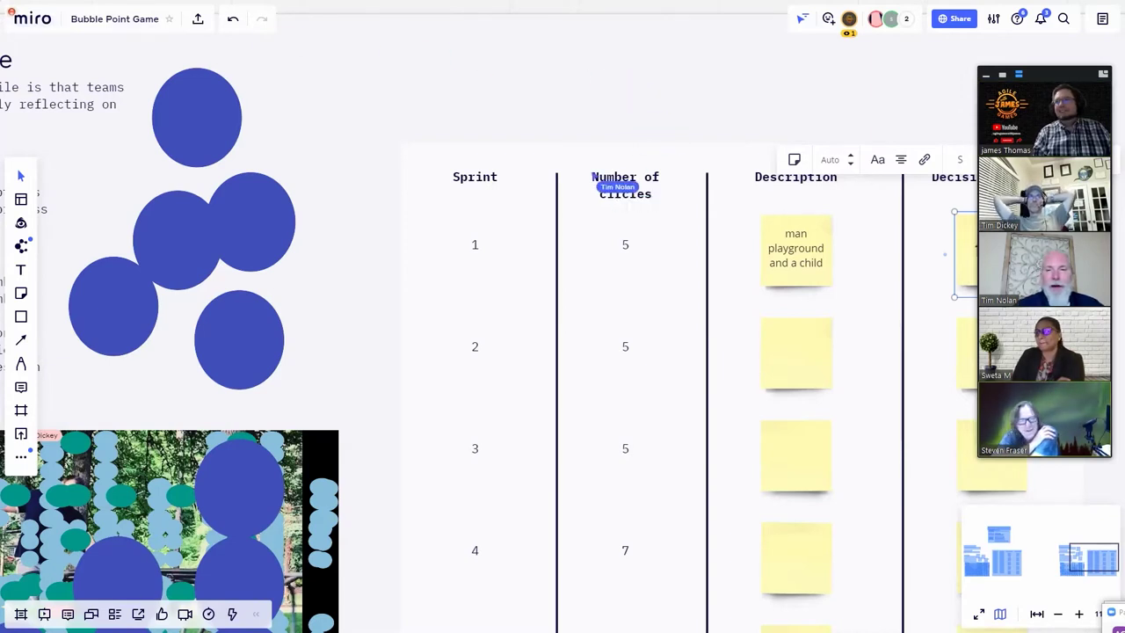
text(t)
key(BackSpace)
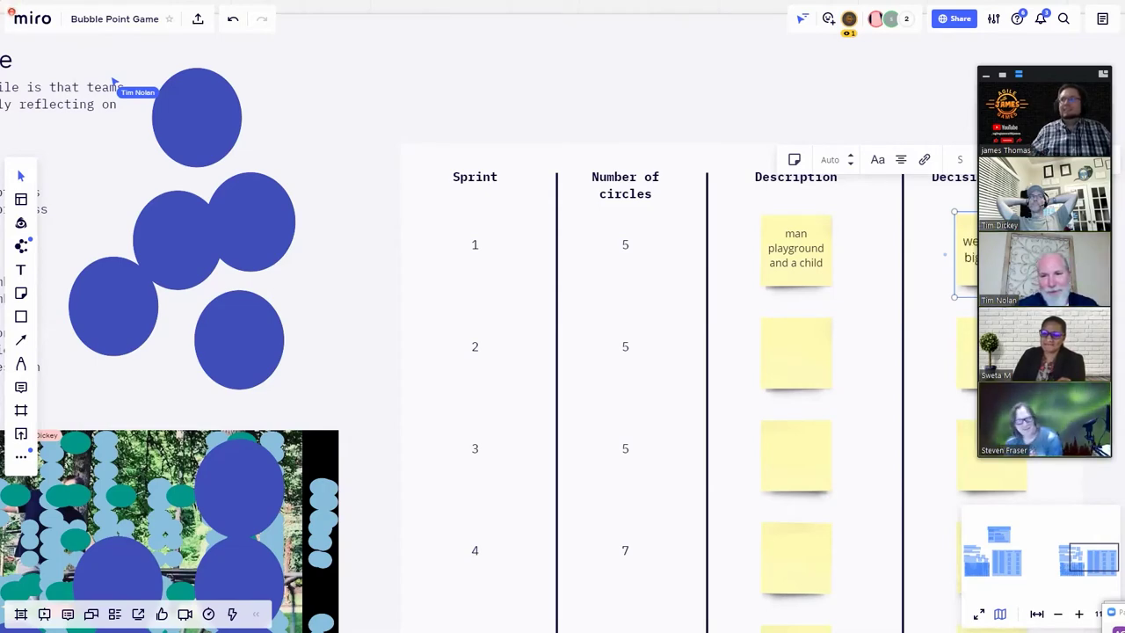
key(shift+2)
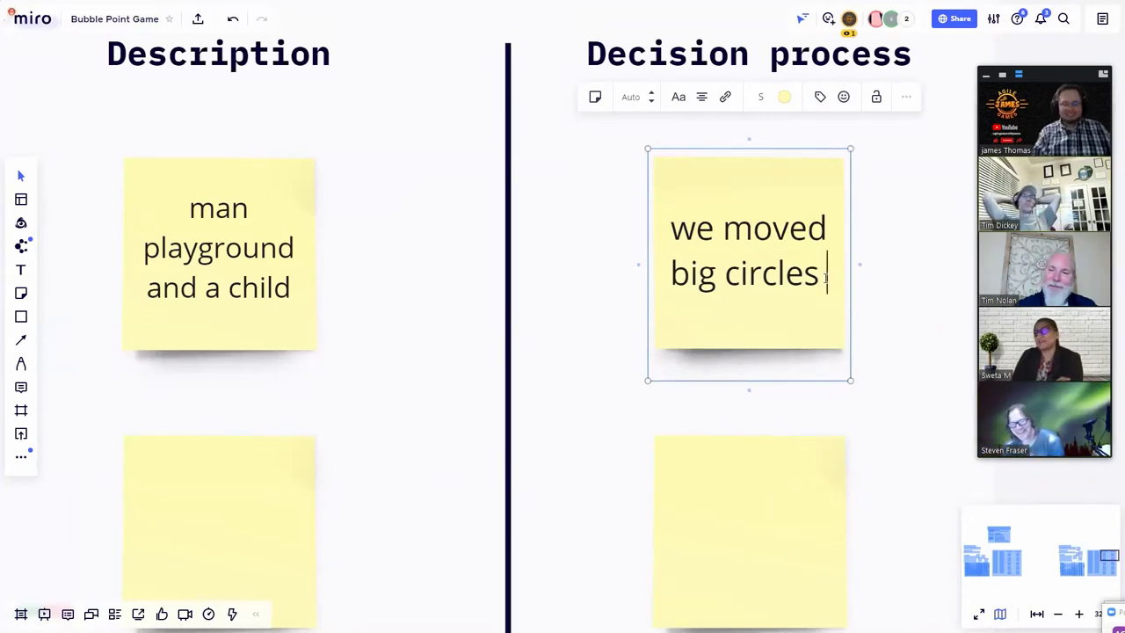
Continue the sprint 1 decision process note with "(anarchy of moving circles.) some people witheld" and finish editing it.
text((anarchy)
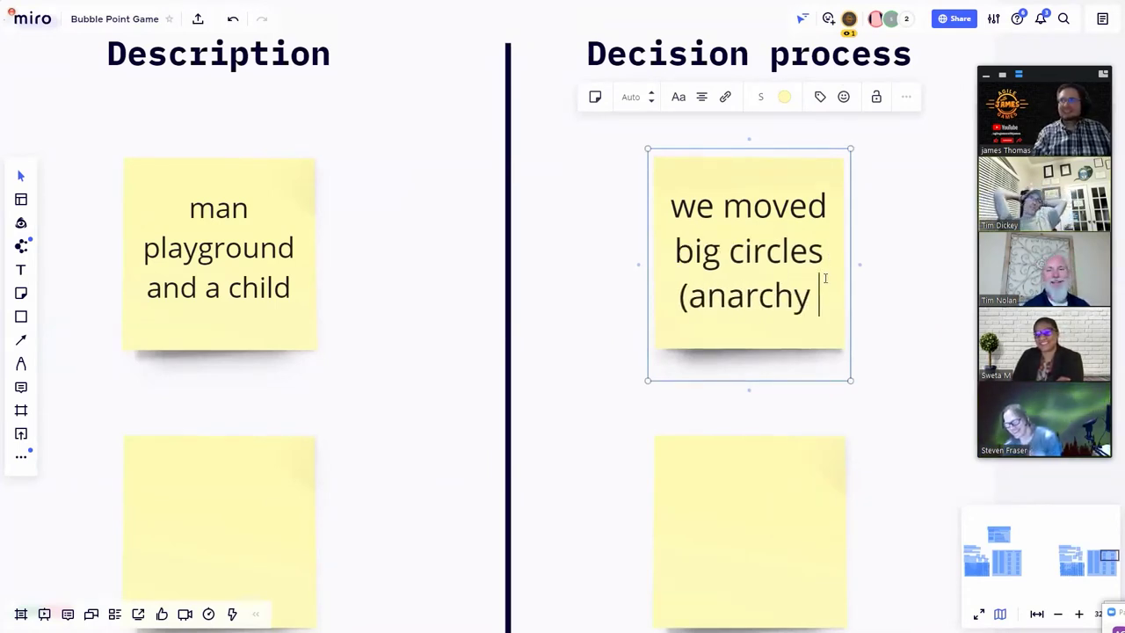
text(ov)
key(BackSpace)
text(f moving cir)
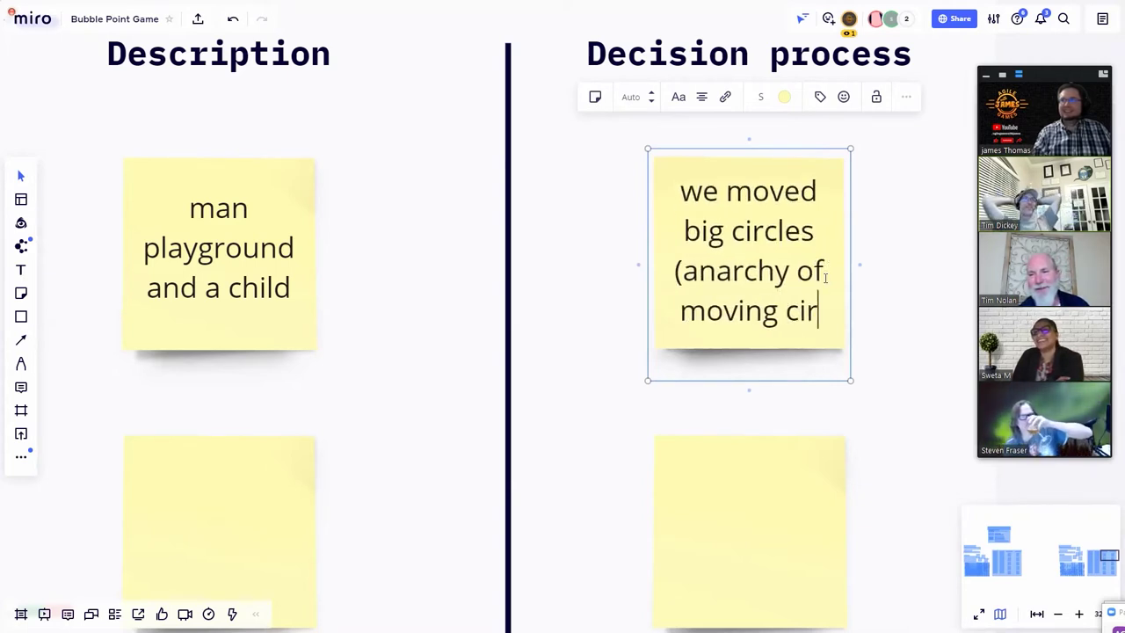
text(cles.)
key(BackSpace)
text() some peop)
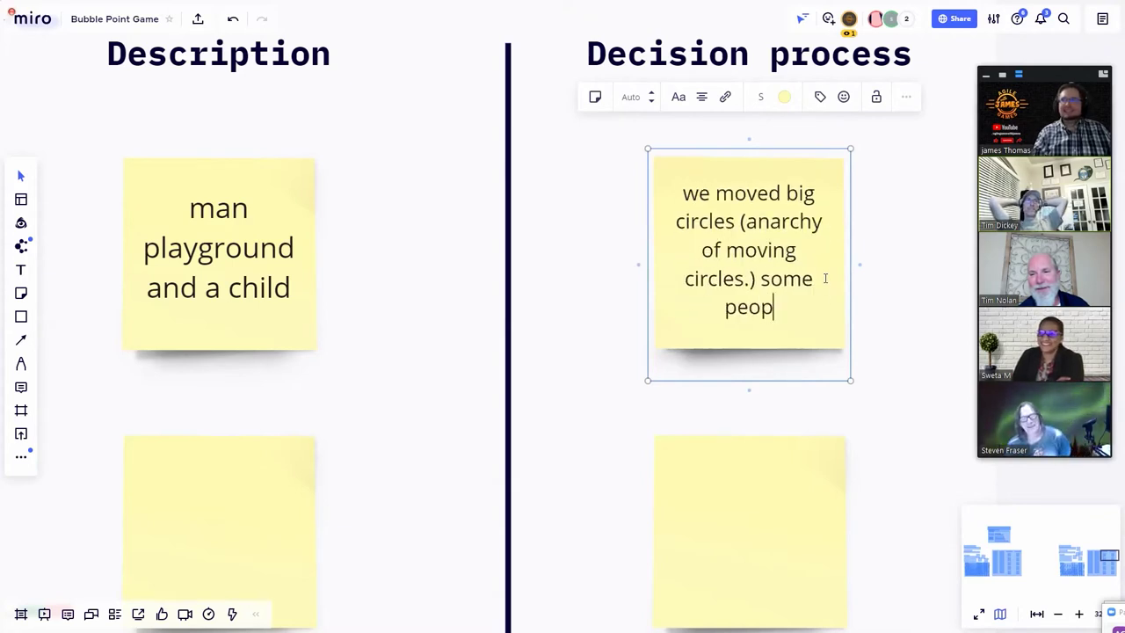
text(le wh)
key(BackSpace)
text(itheld)
click(872, 263)
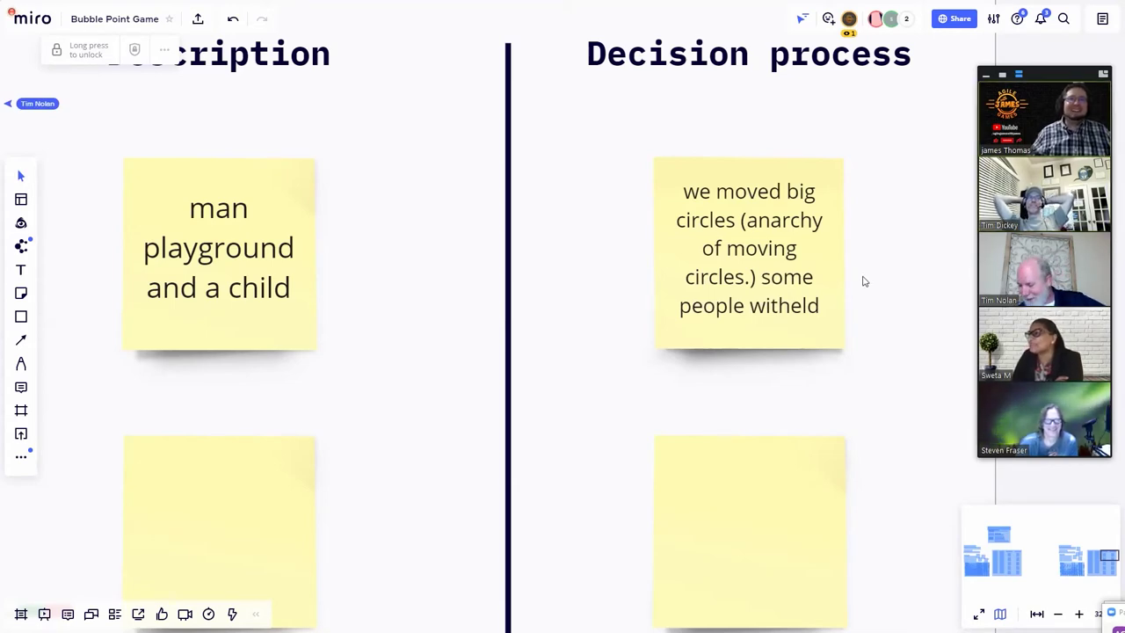
Examine the sprint table, the instructions and the circles still covering the picture.
scroll(862, 281, down, 5)
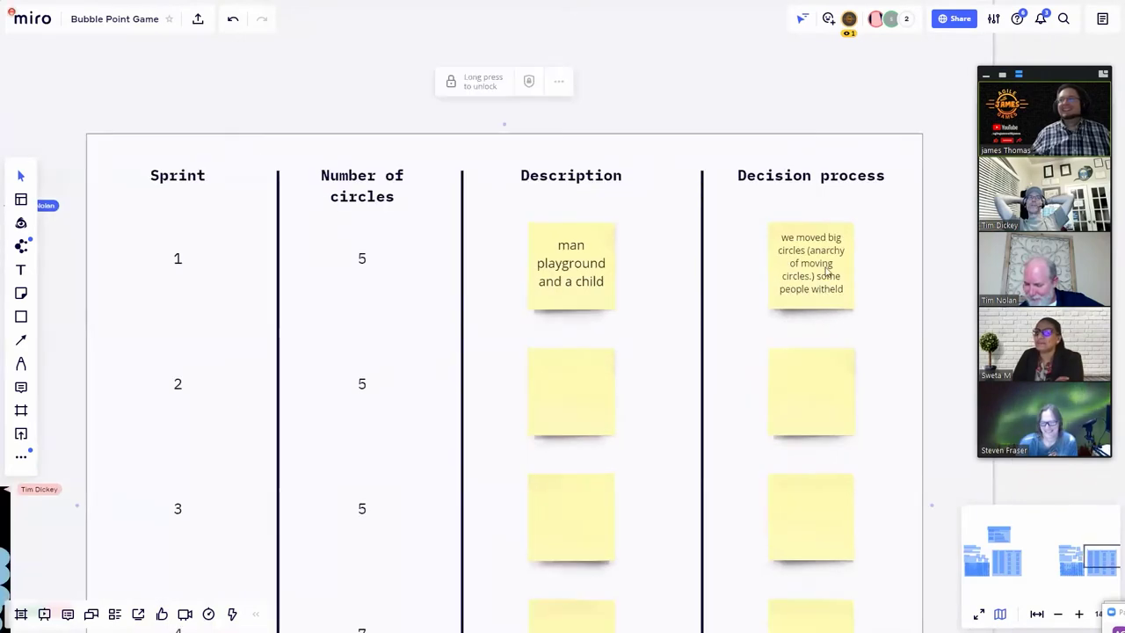
drag(175, 116, 396, 144)
scroll(293, 302, down, 3)
drag(392, 229, 697, 51)
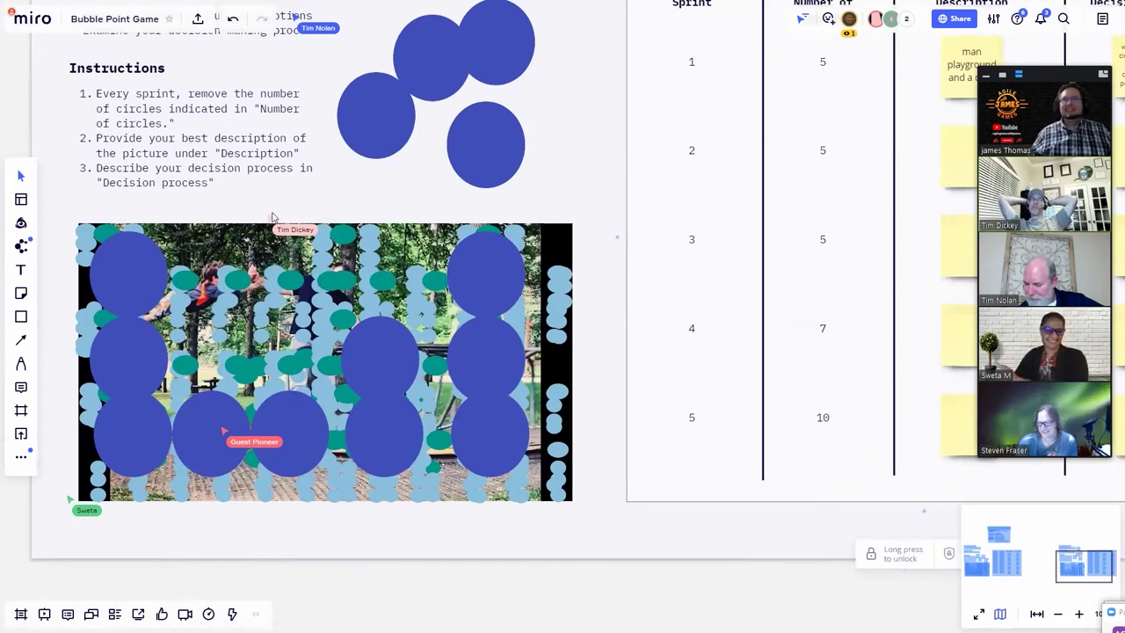
scroll(292, 213, down, 2)
scroll(303, 213, up, 6)
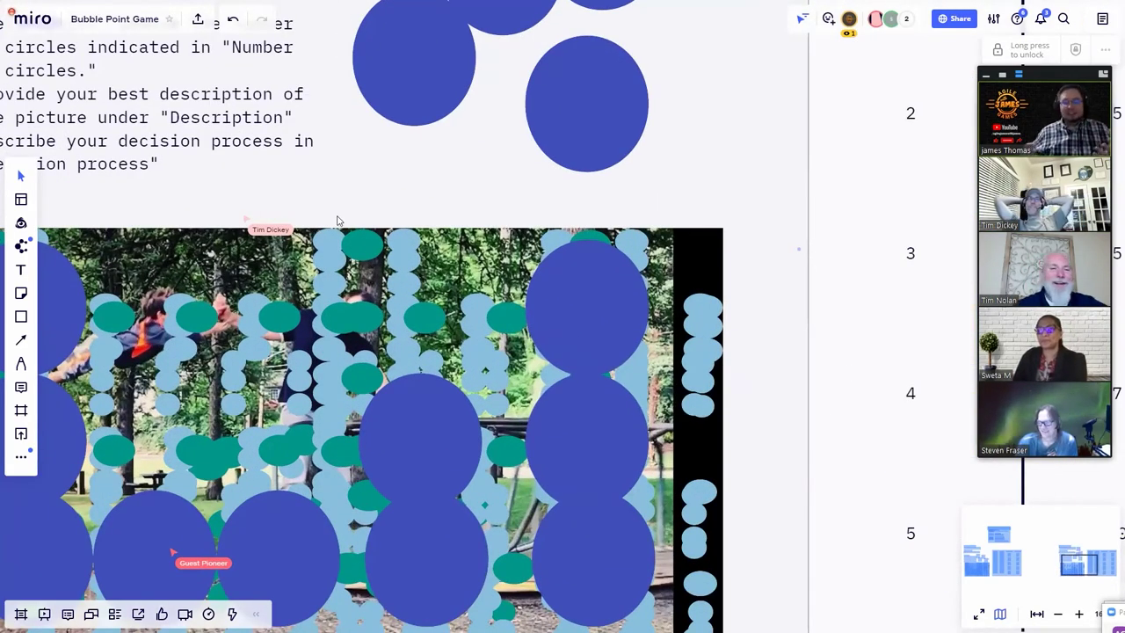
drag(235, 162, 318, 153)
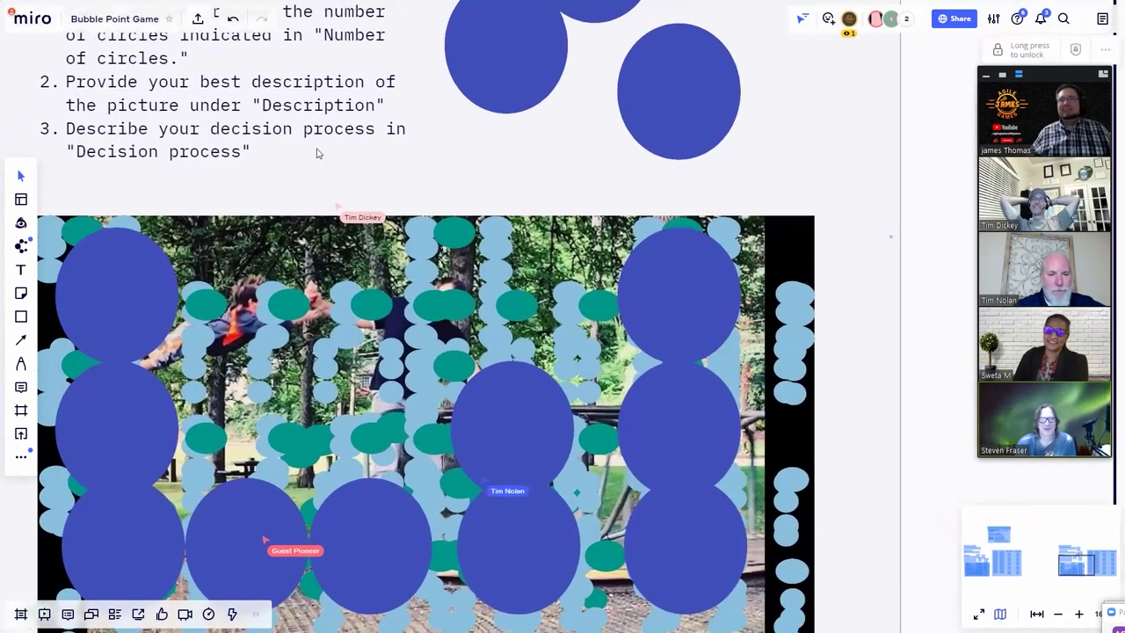
scroll(318, 153, down, 2)
drag(370, 243, 663, 217)
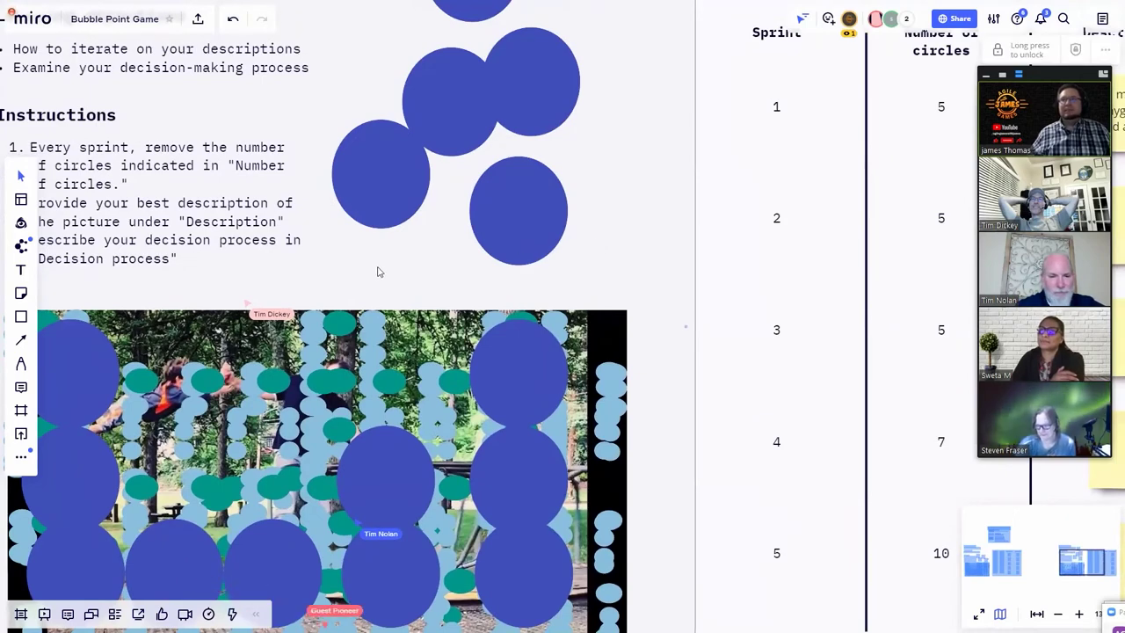
scroll(377, 271, up, 2)
scroll(313, 294, down, 3)
drag(365, 271, 384, 284)
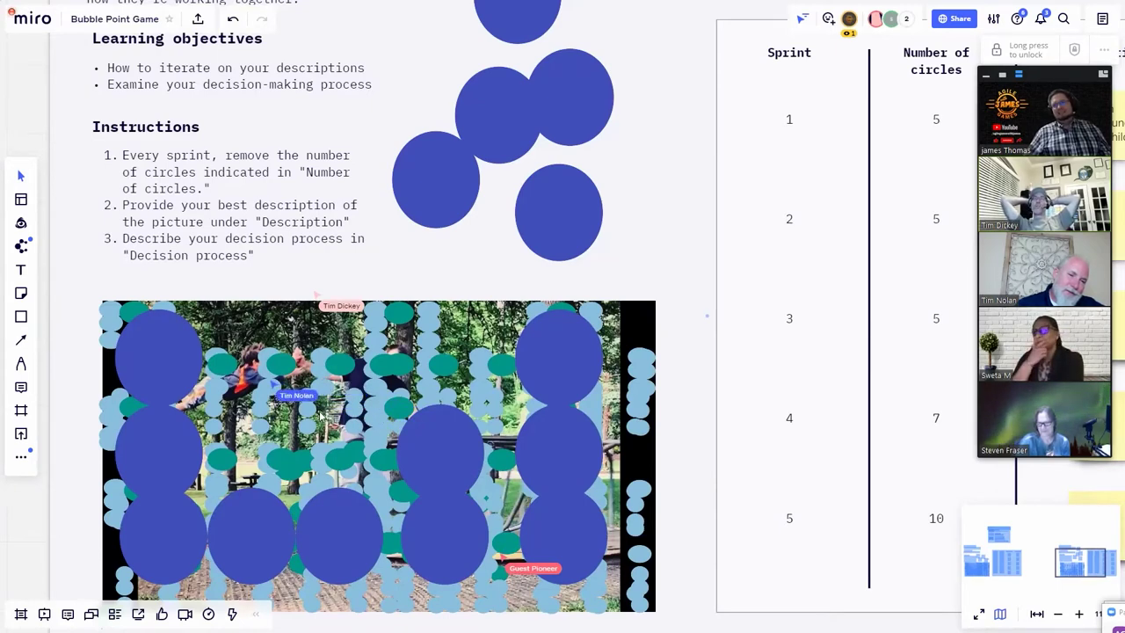
Inspect the small circles covering the boy and the man, picking out the light-blue circle beside the boy's face.
scroll(288, 402, up, 5)
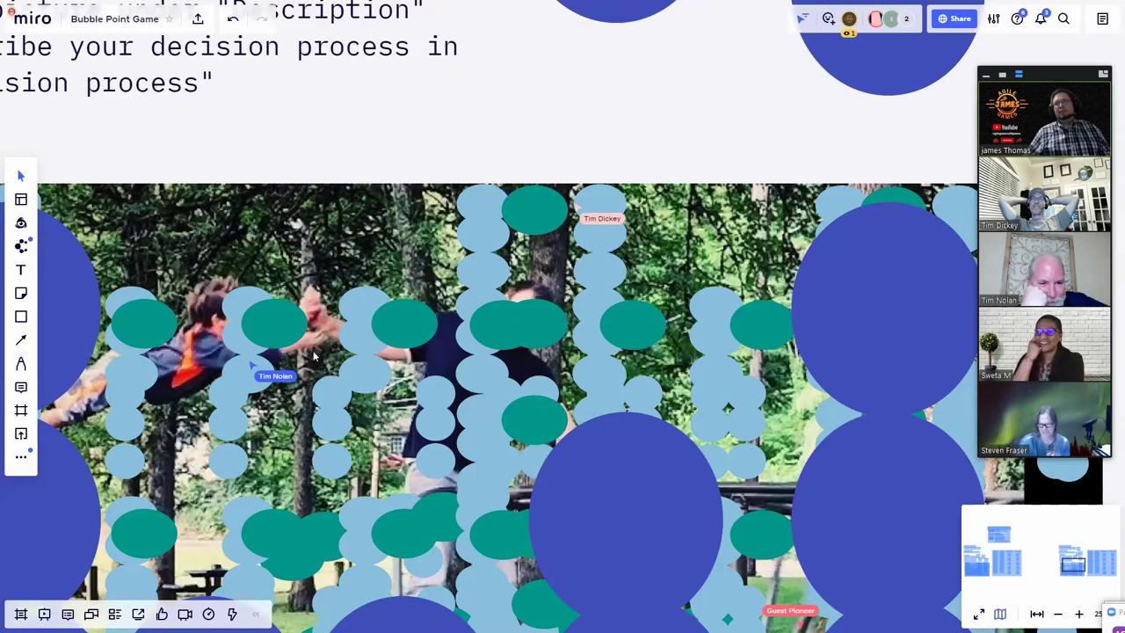
scroll(321, 440, down, 3)
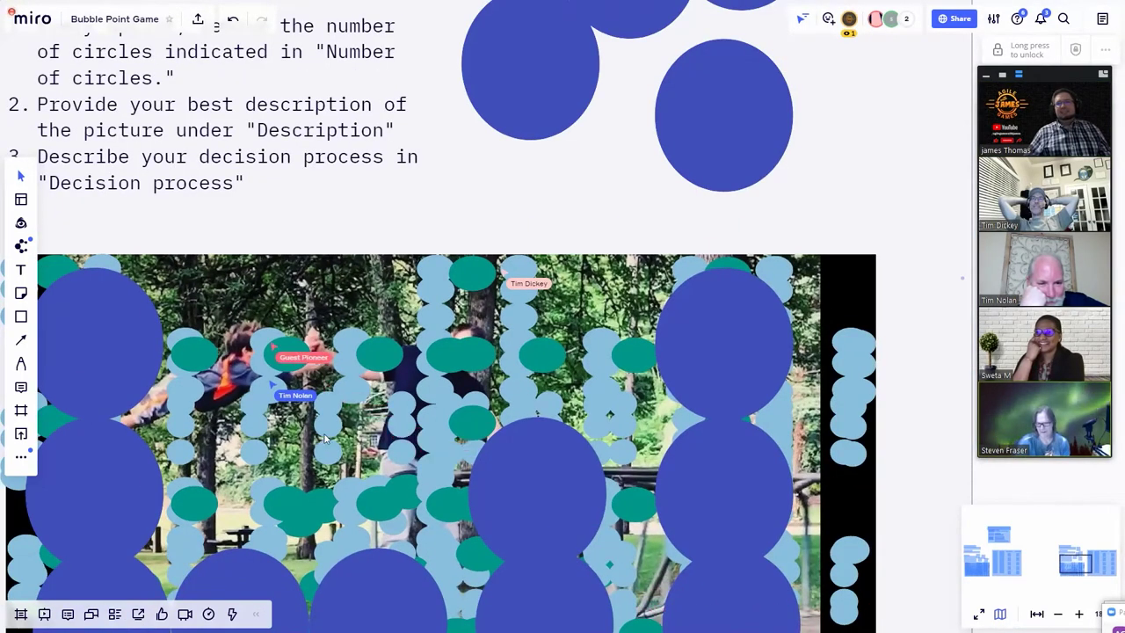
scroll(321, 439, down, 2)
scroll(394, 189, down, 3)
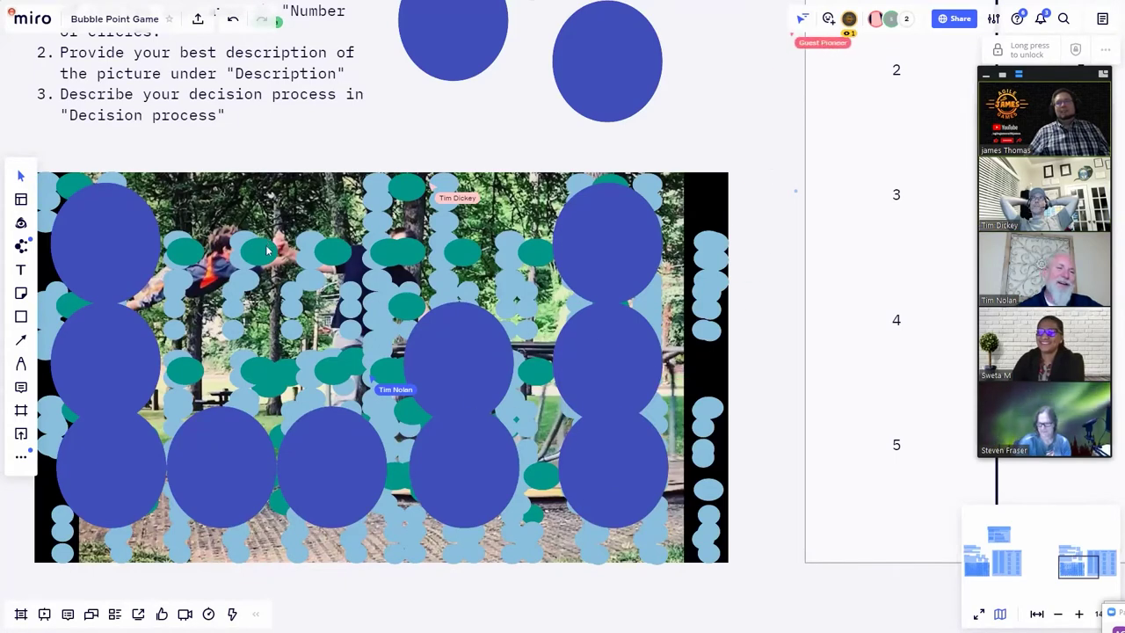
scroll(260, 252, up, 1)
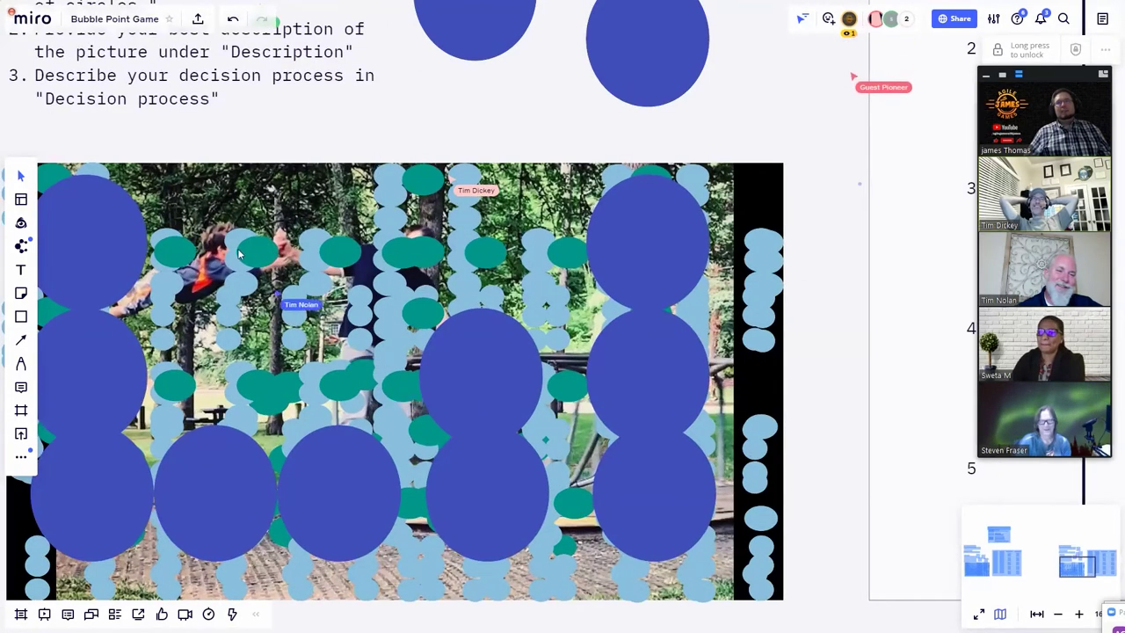
scroll(235, 253, up, 3)
scroll(232, 257, up, 3)
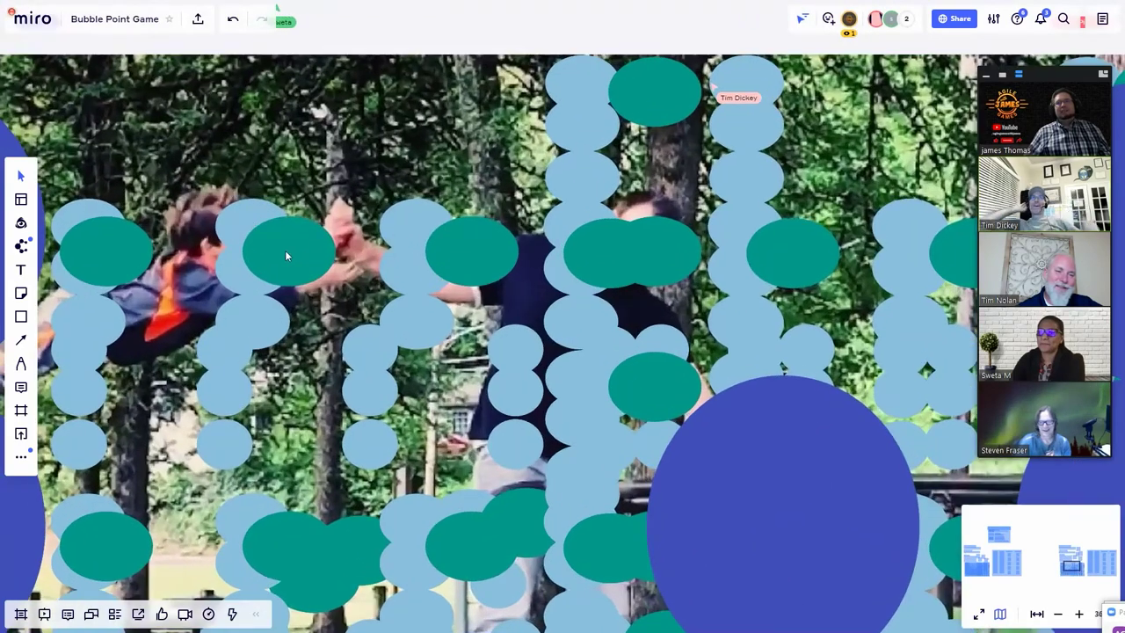
click(263, 272)
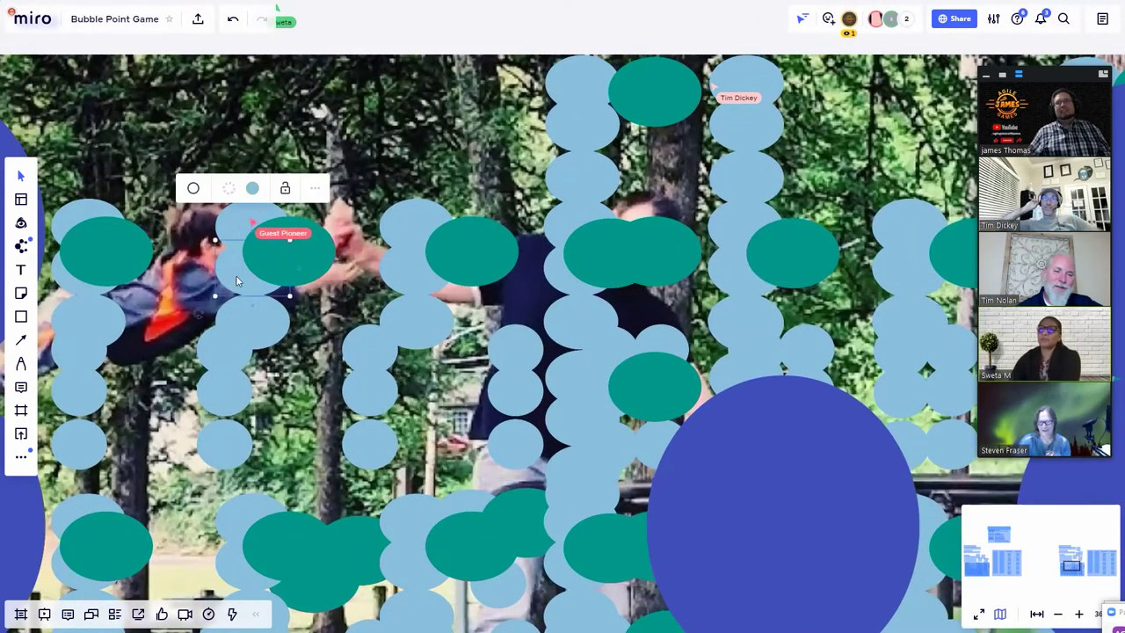
scroll(241, 278, down, 3)
scroll(334, 312, down, 3)
scroll(369, 113, down, 2)
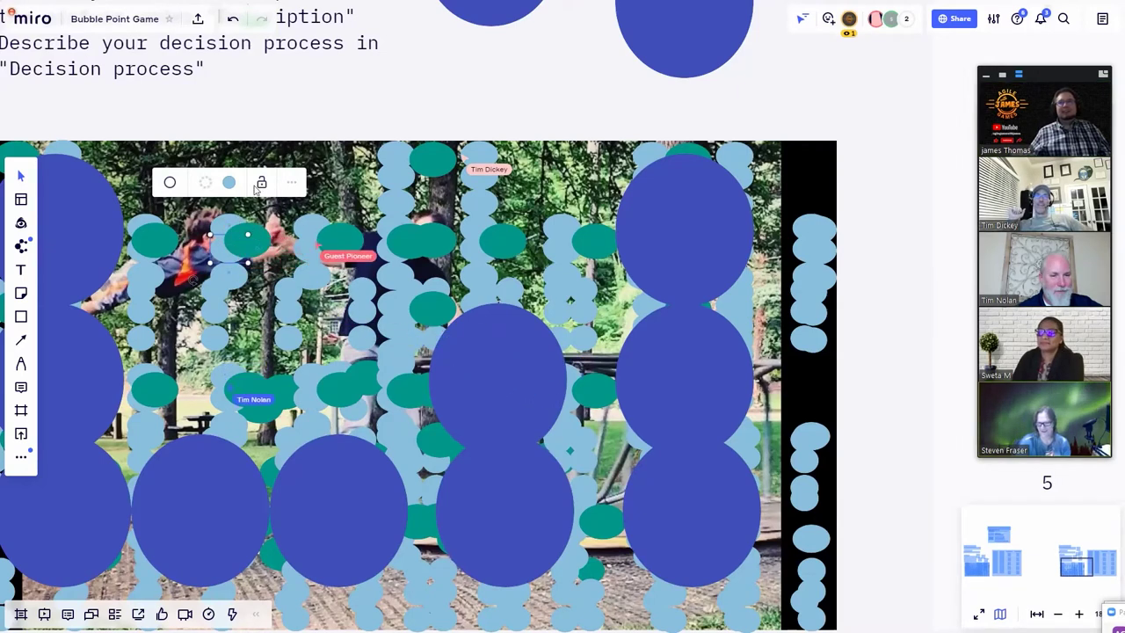
Undo the background picture's displacement and lock the picture in place.
click(282, 122)
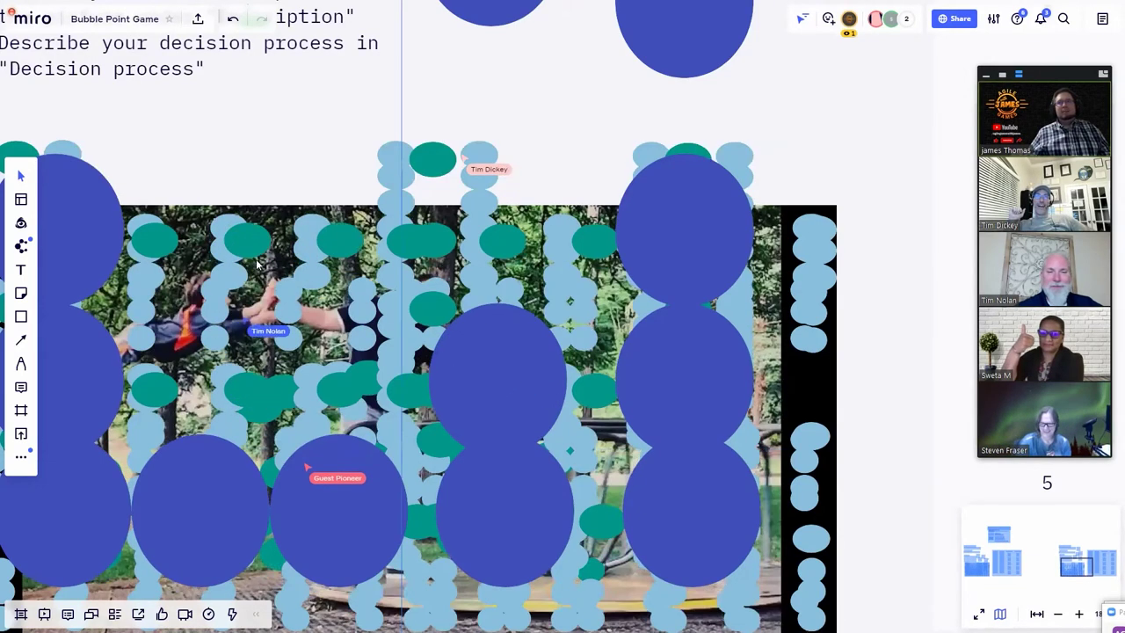
key(ctrl+z)
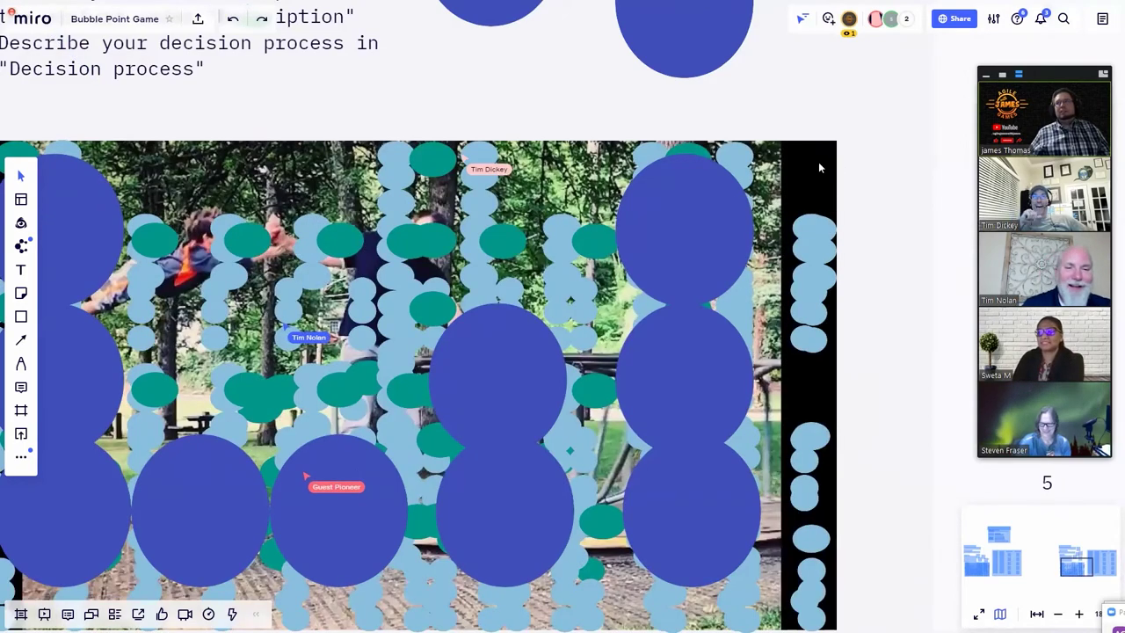
click(818, 162)
click(516, 92)
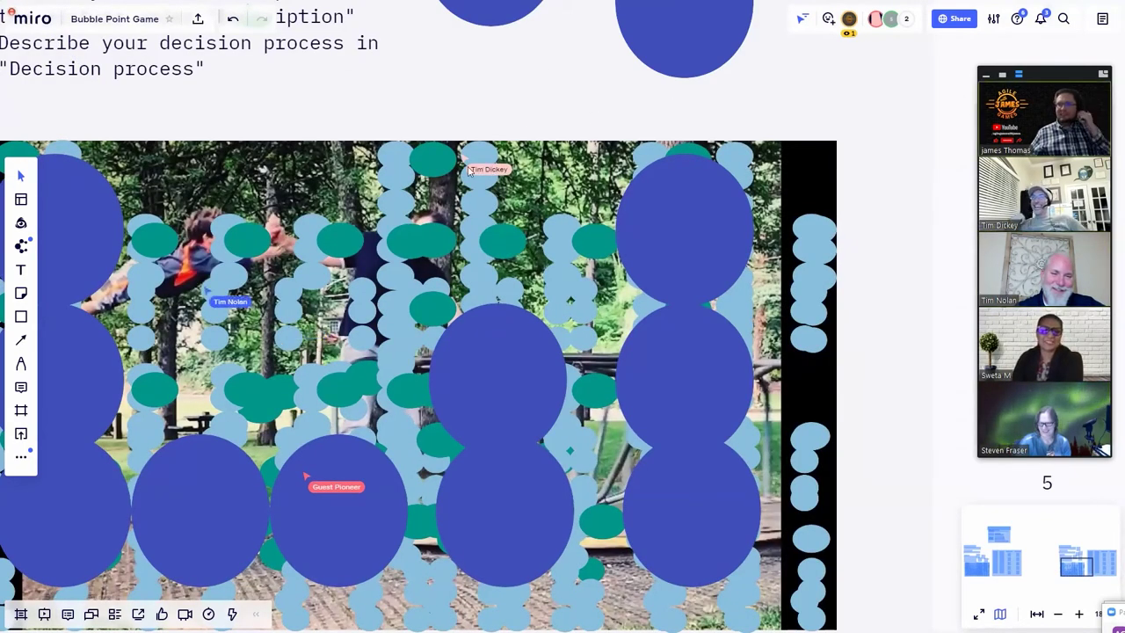
click(819, 166)
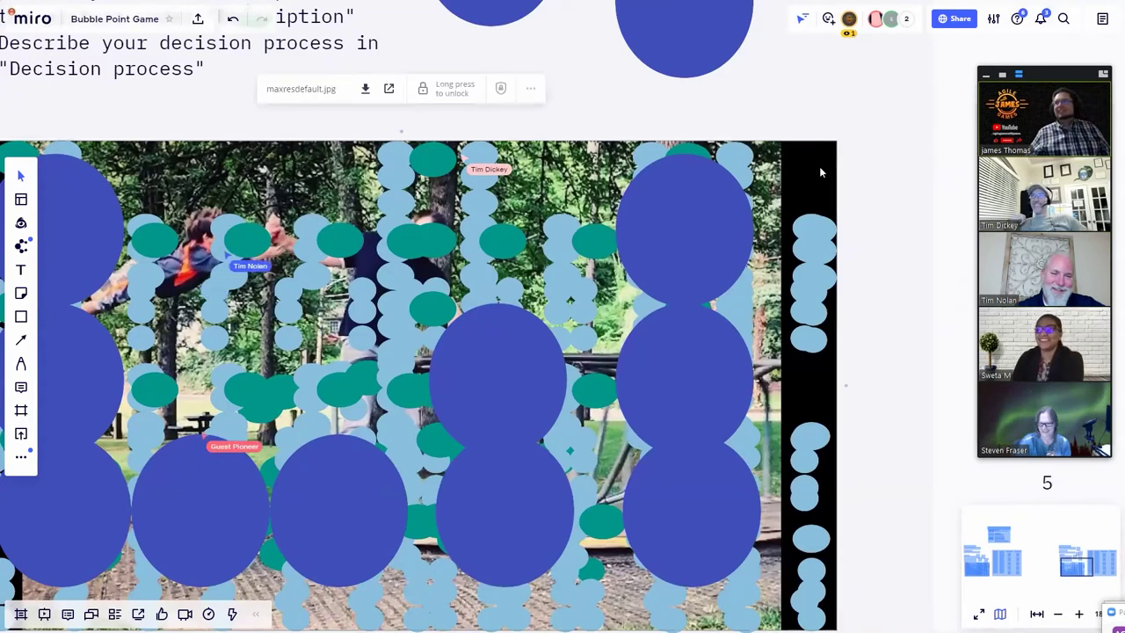
Remove the large blue circle in the middle of the picture's left edge and place it beside the circles already taken off.
click(500, 88)
click(640, 109)
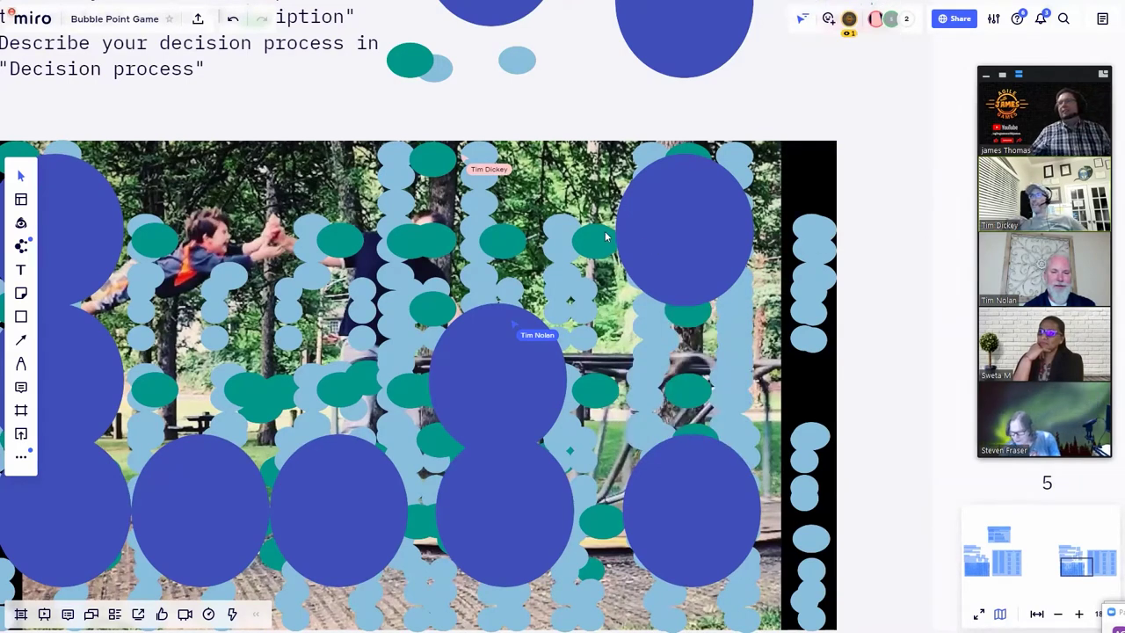
scroll(608, 236, down, 3)
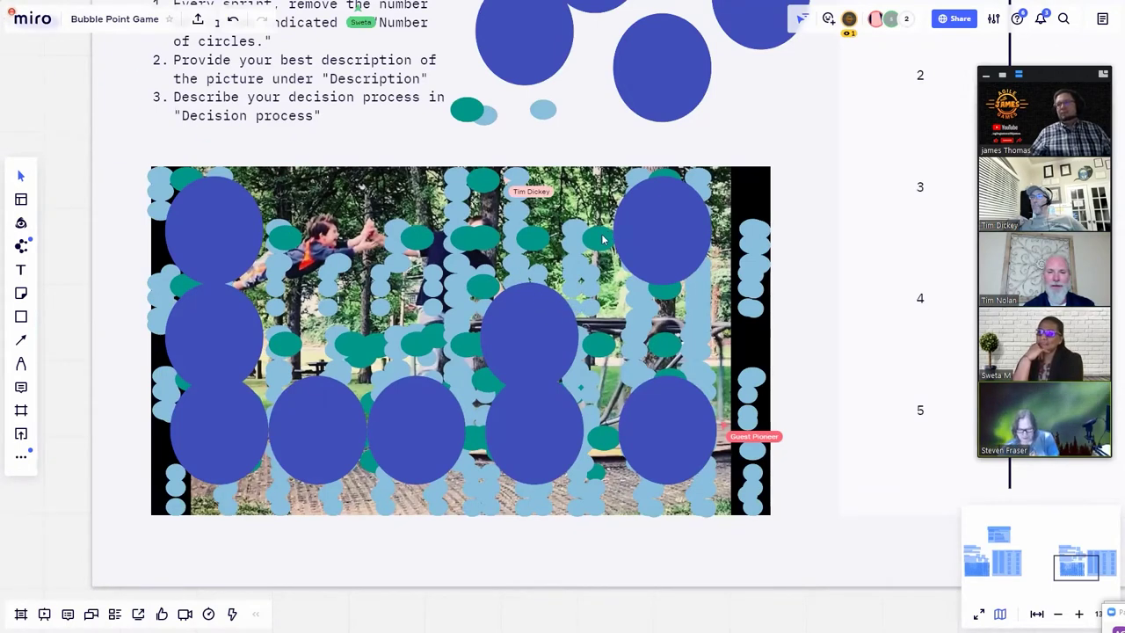
click(217, 326)
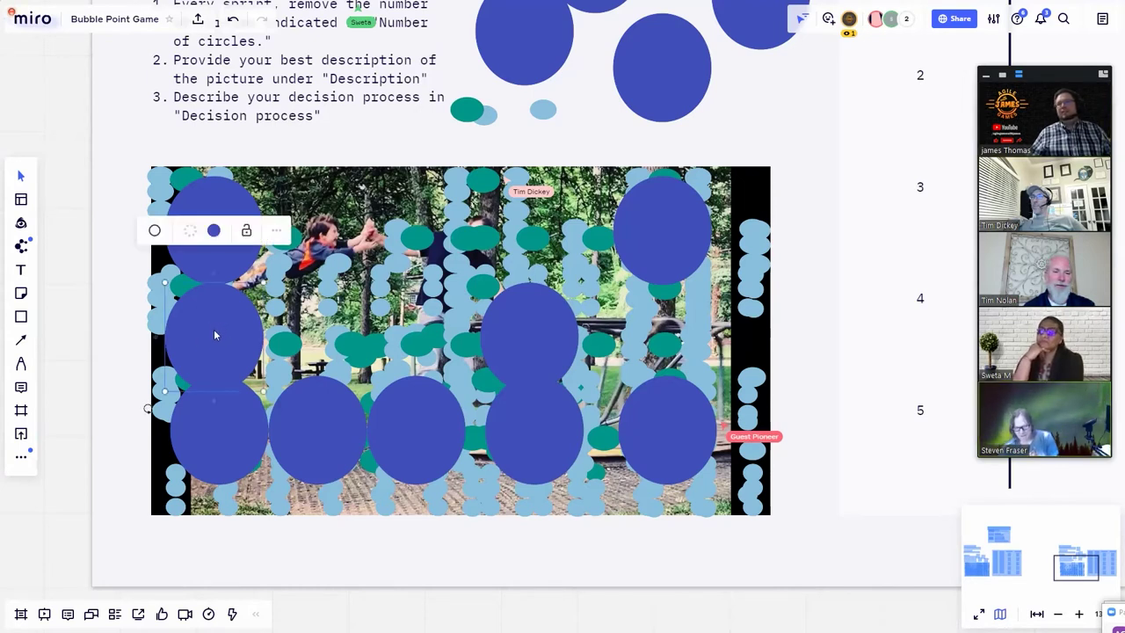
drag(213, 334, 741, 94)
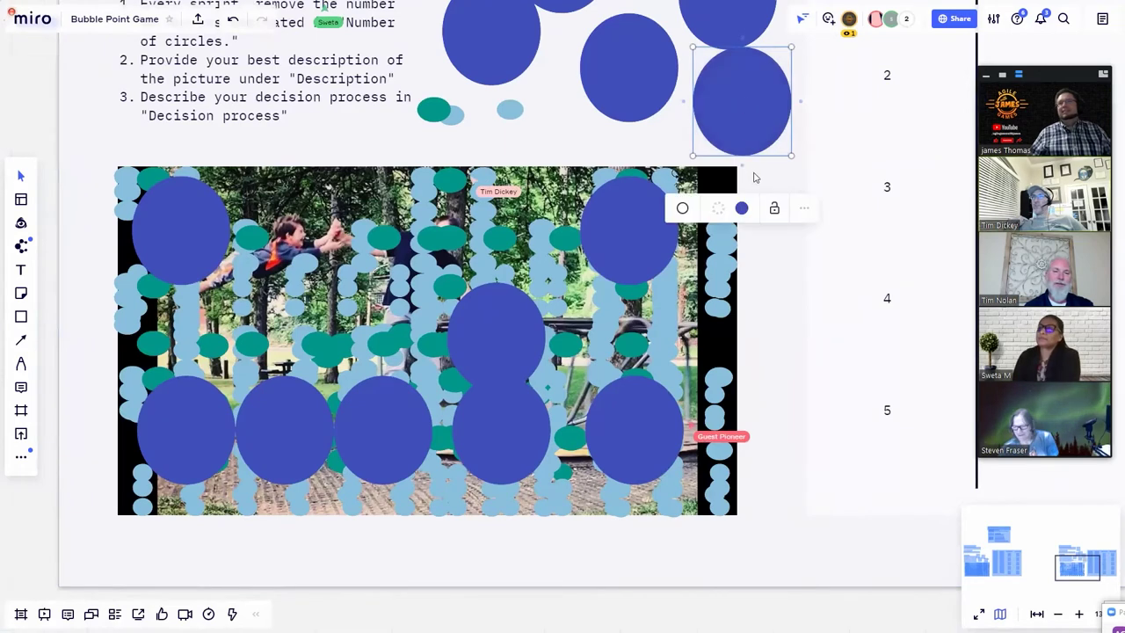
Examine the uncovered parts of the picture, the remaining circles and the sprint table.
scroll(753, 179, down, 2)
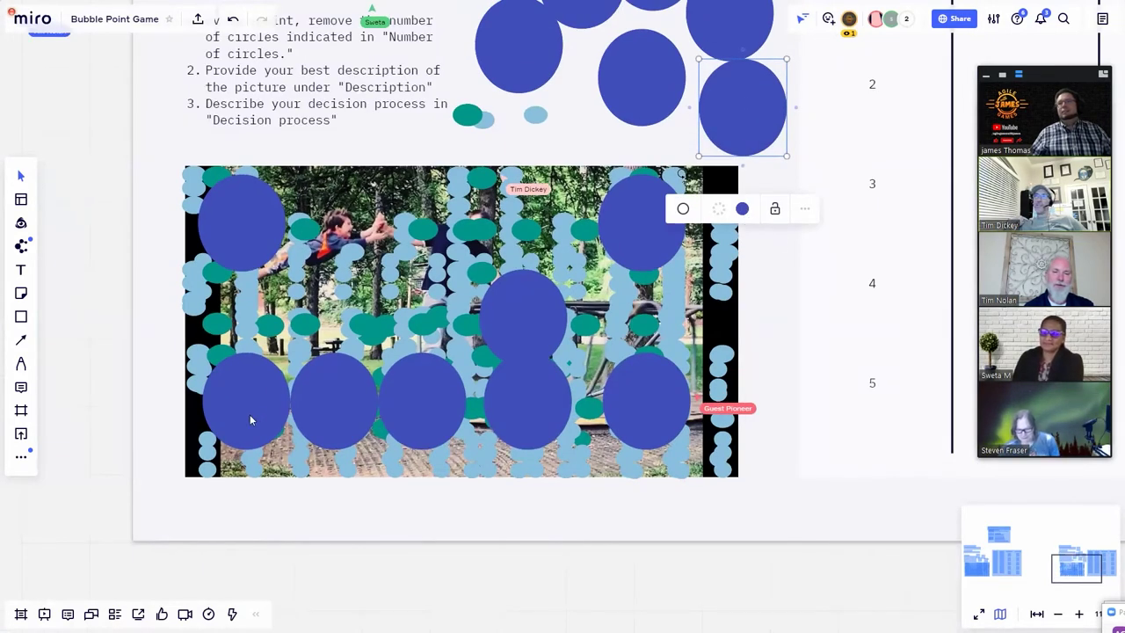
scroll(839, 202, down, 3)
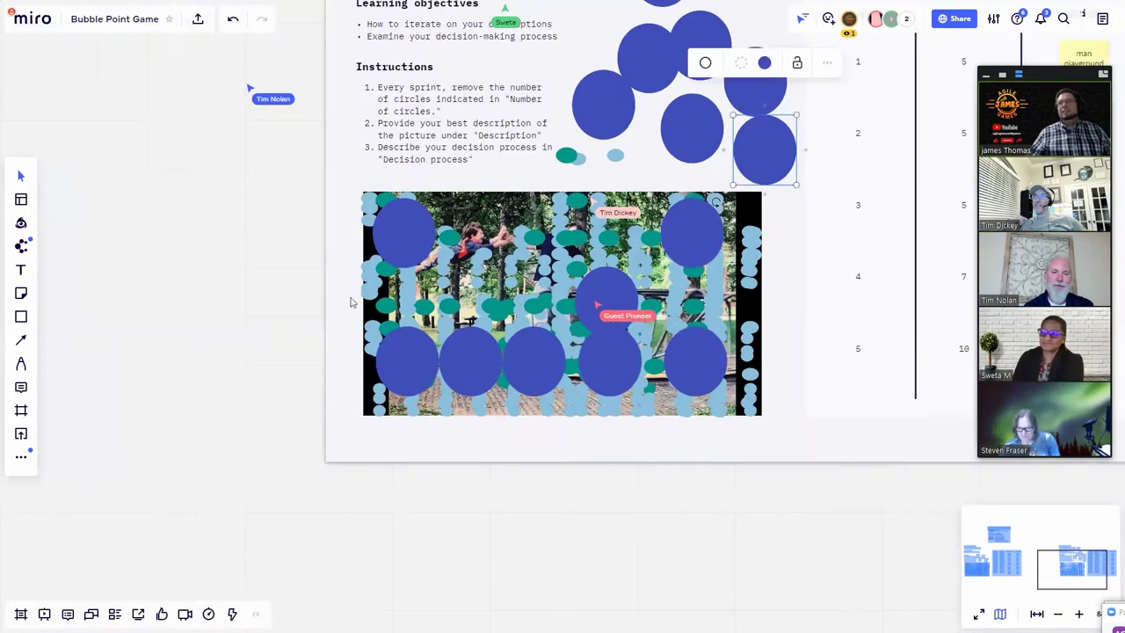
scroll(116, 385, up, 5)
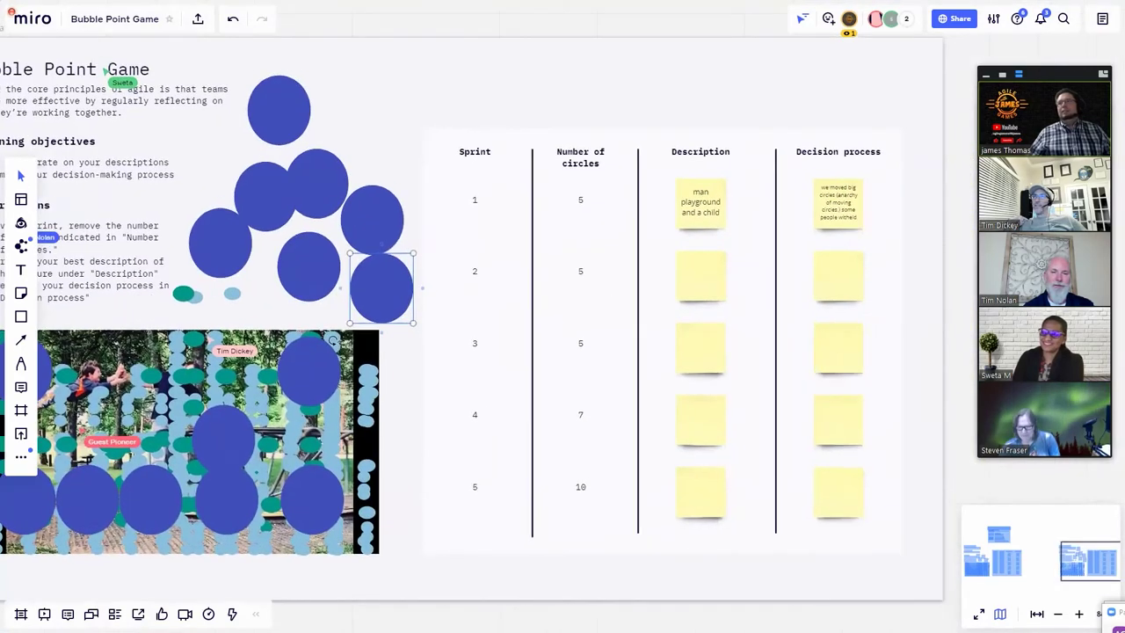
scroll(167, 185, up, 5)
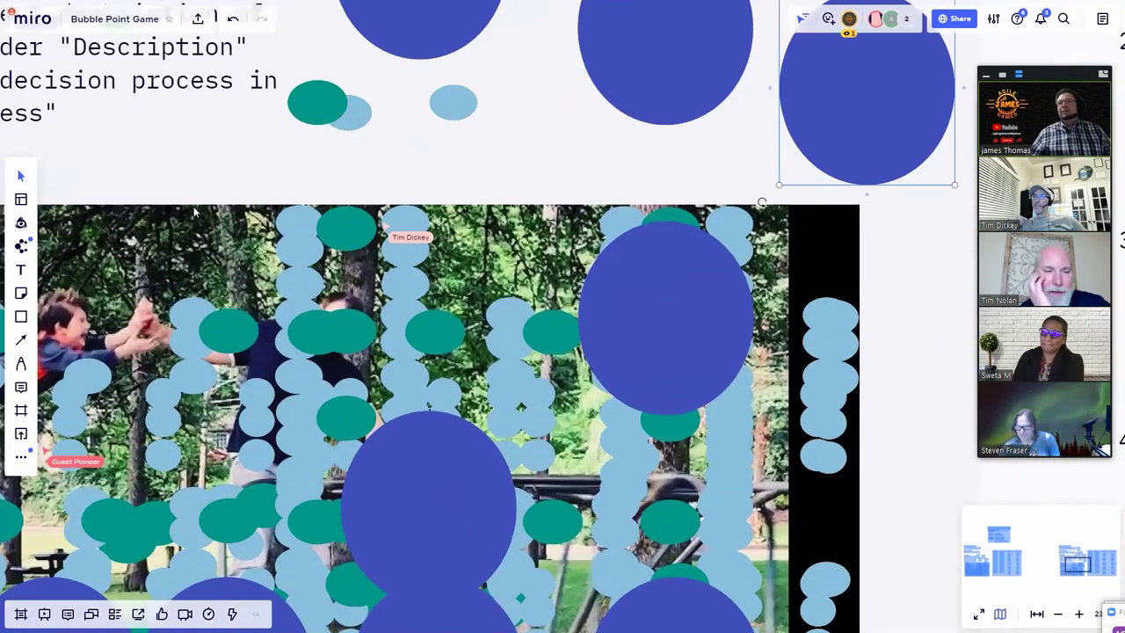
scroll(165, 200, down, 3)
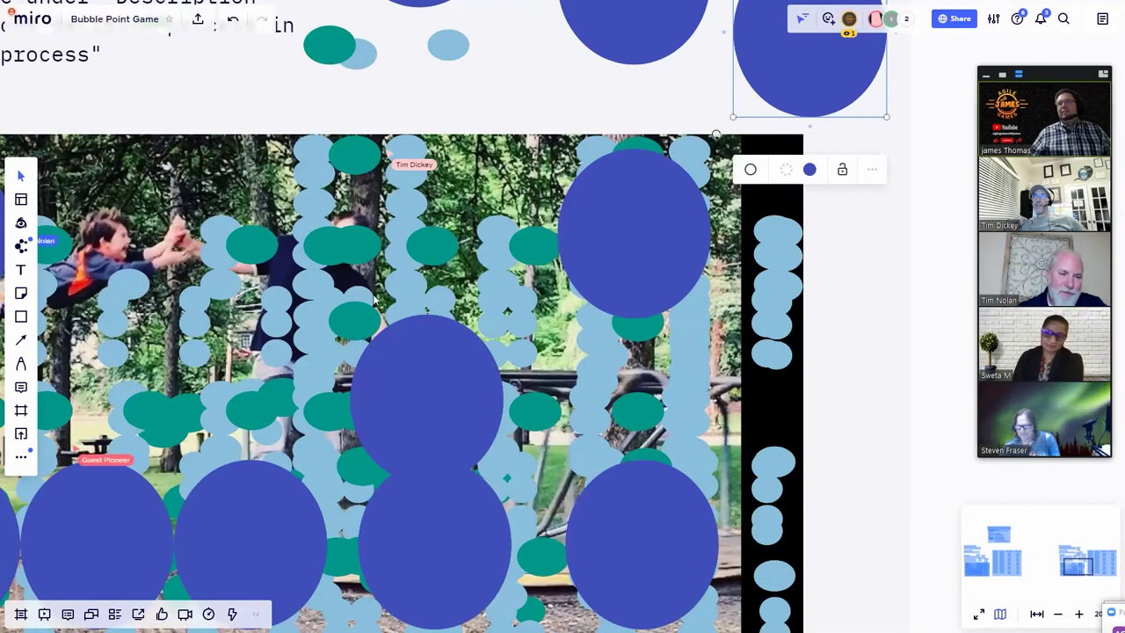
scroll(595, 274, down, 1)
scroll(595, 274, down, 3)
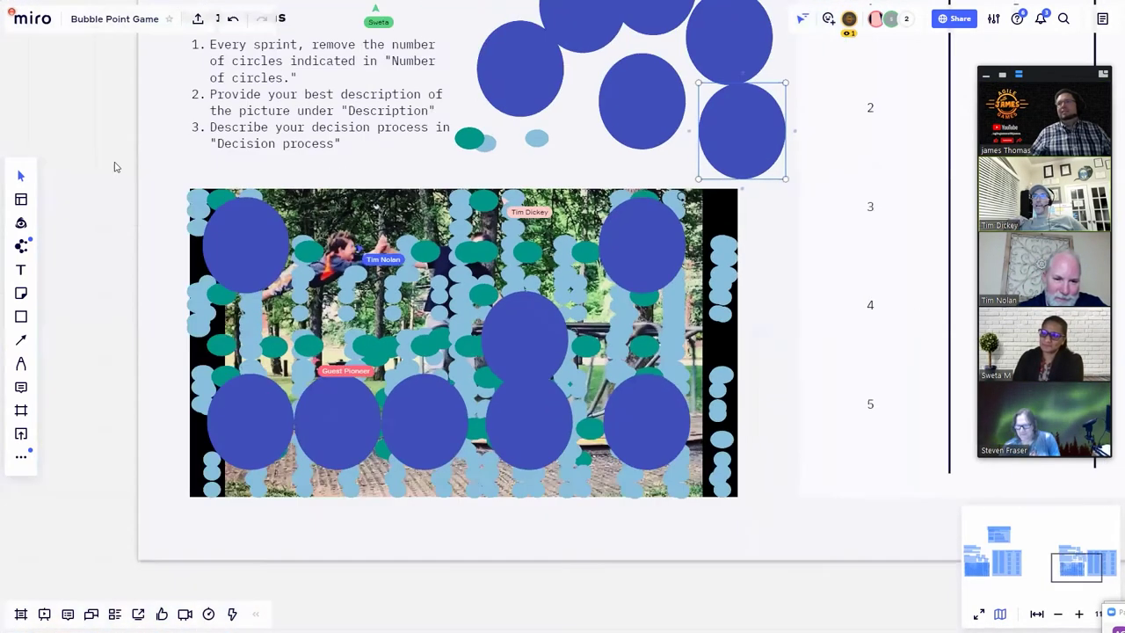
Start the sprint 2 description note with "a boy".
scroll(612, 244, up, 1)
scroll(612, 244, right, 1)
scroll(613, 244, up, 2)
scroll(613, 244, right, 3)
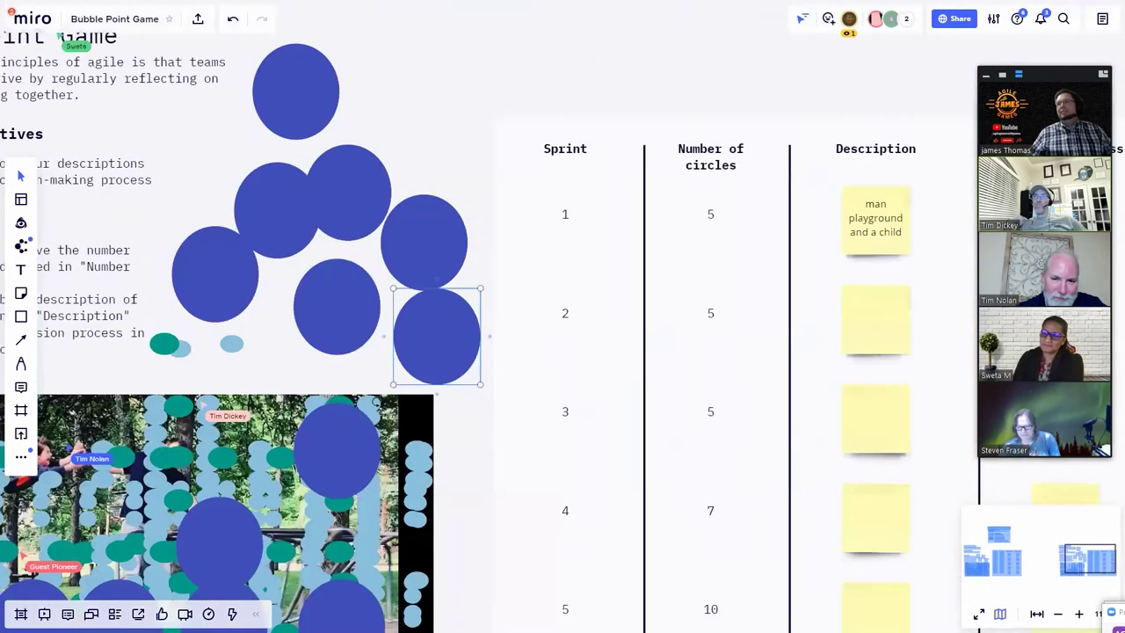
double_click(873, 322)
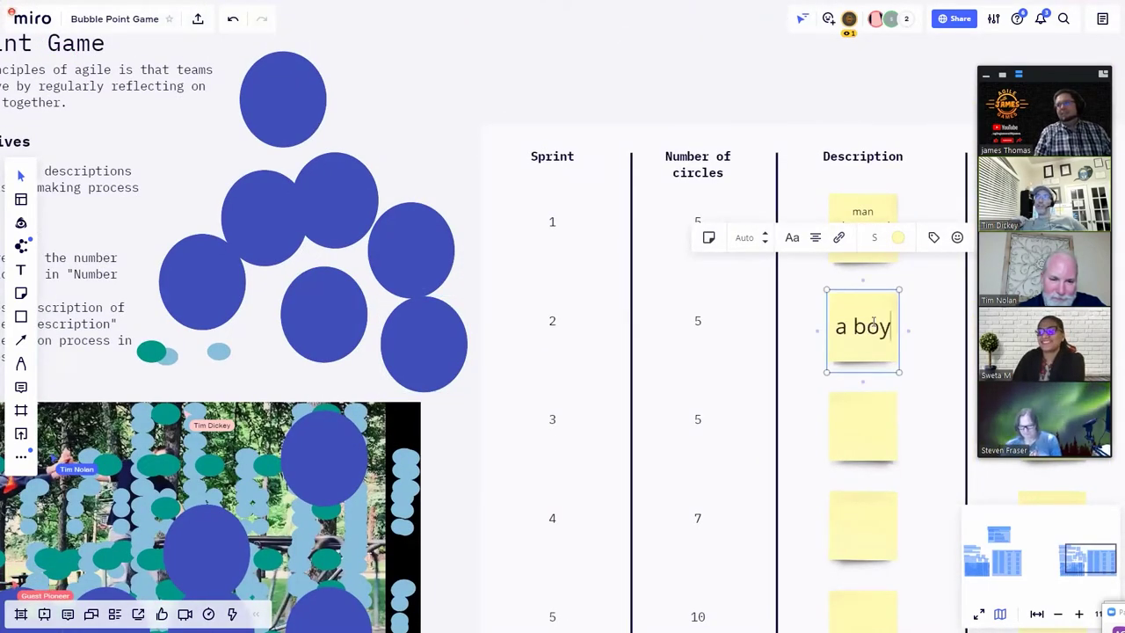
key(Escape)
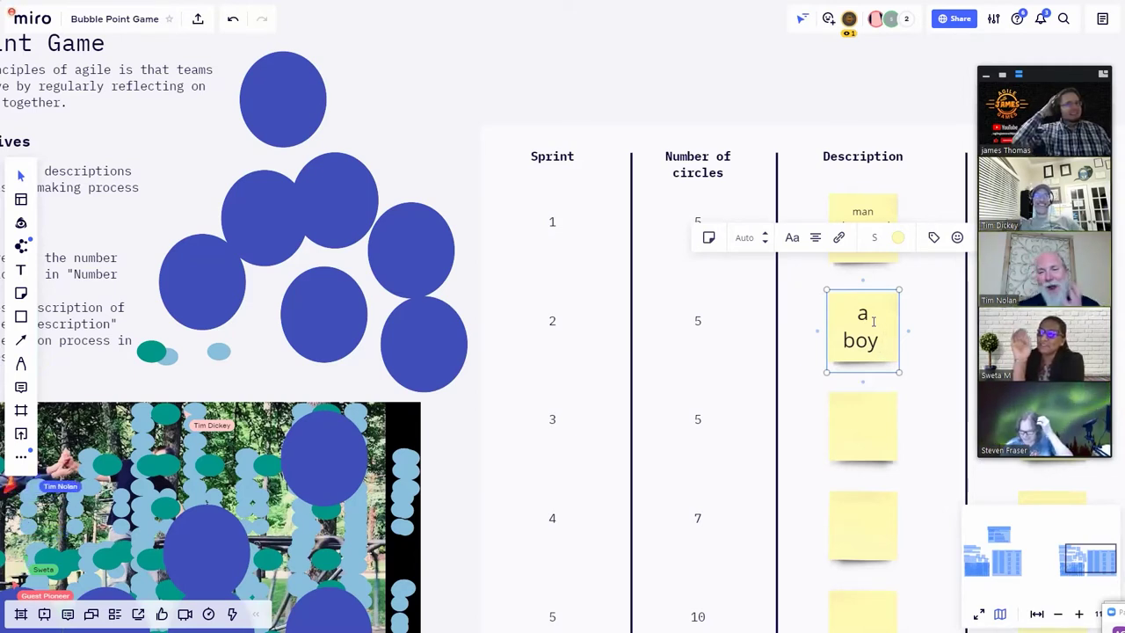
Inspect the boy, the man and their surroundings in the picture for more details to describe.
scroll(275, 393, left, 5)
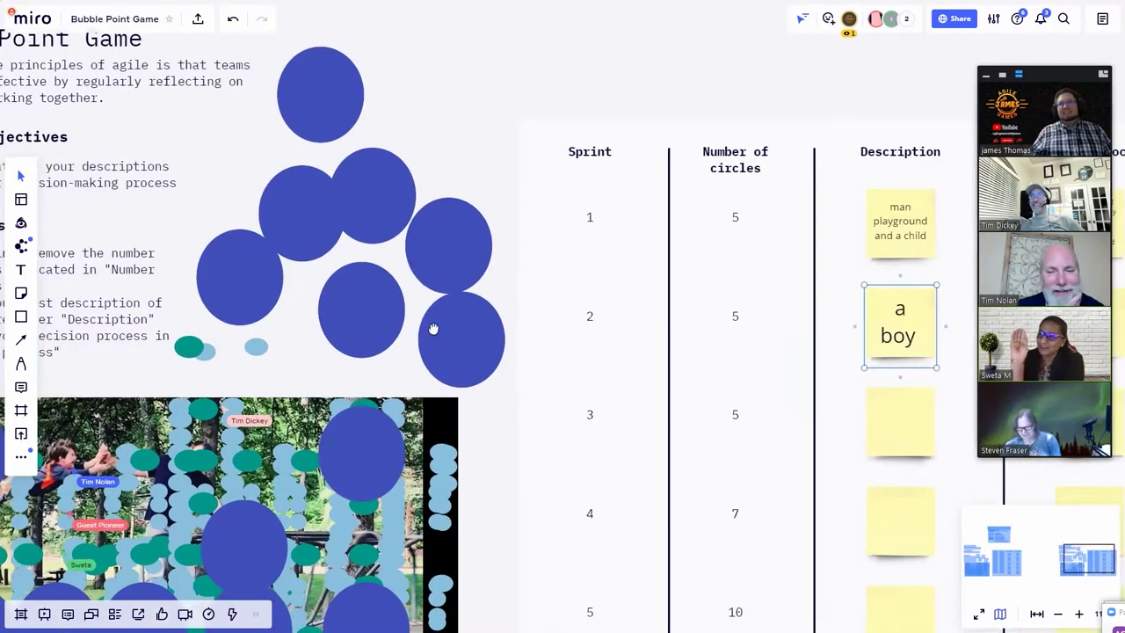
scroll(275, 392, up, 5)
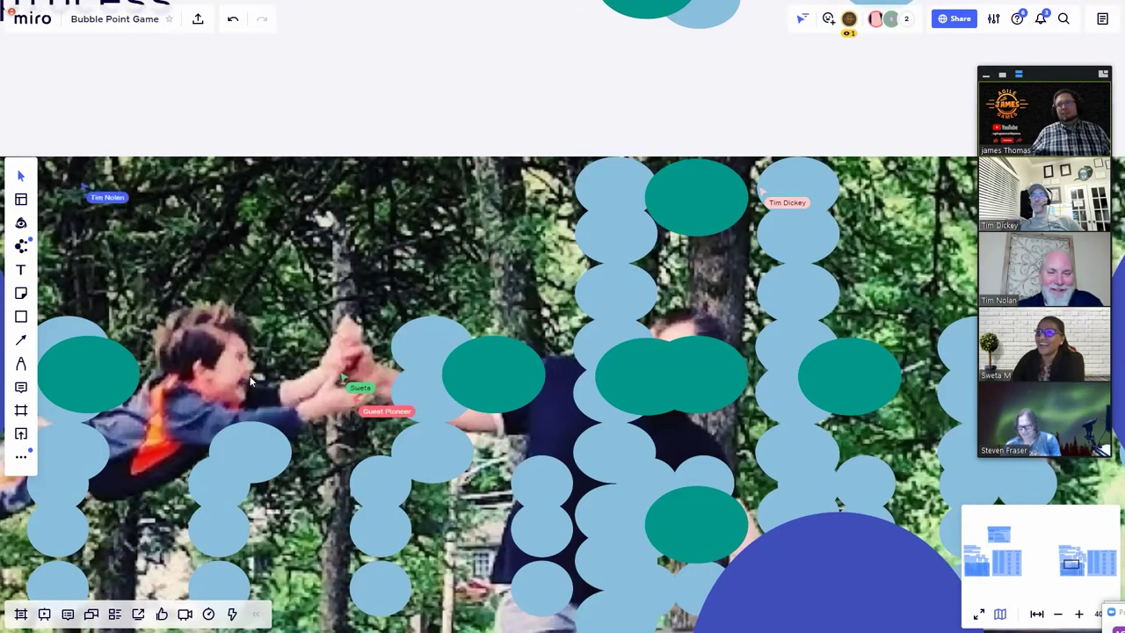
scroll(252, 380, down, 2)
scroll(253, 375, down, 1)
scroll(253, 376, down, 3)
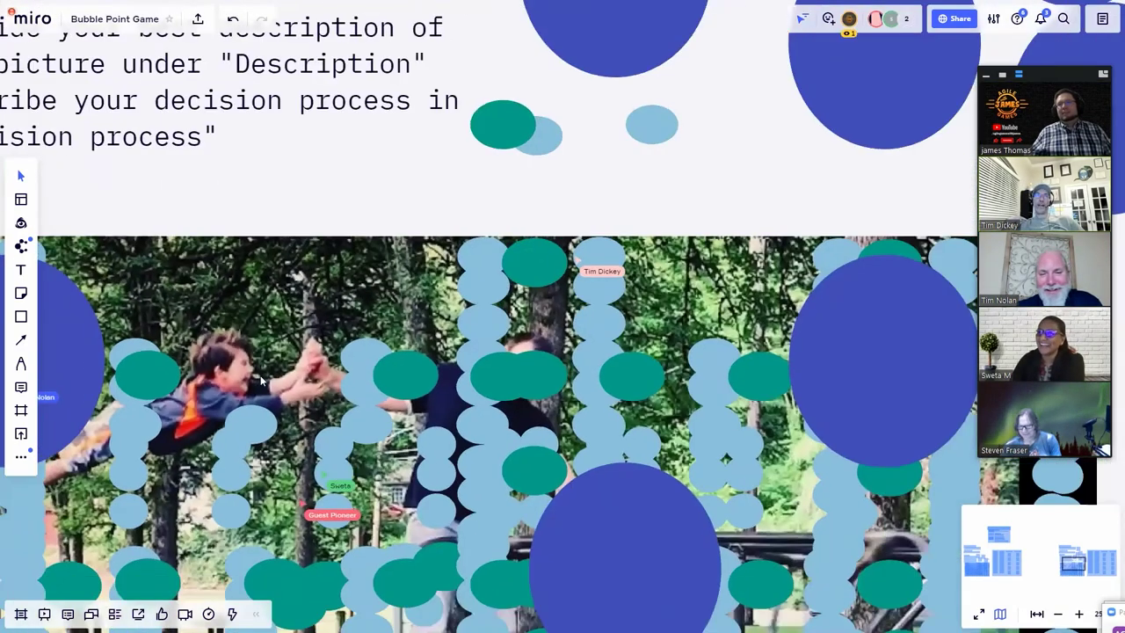
scroll(254, 383, down, 5)
Extend the sprint 2 description after "a boy" with "being flung around by a man in a park".
scroll(794, 316, up, 6)
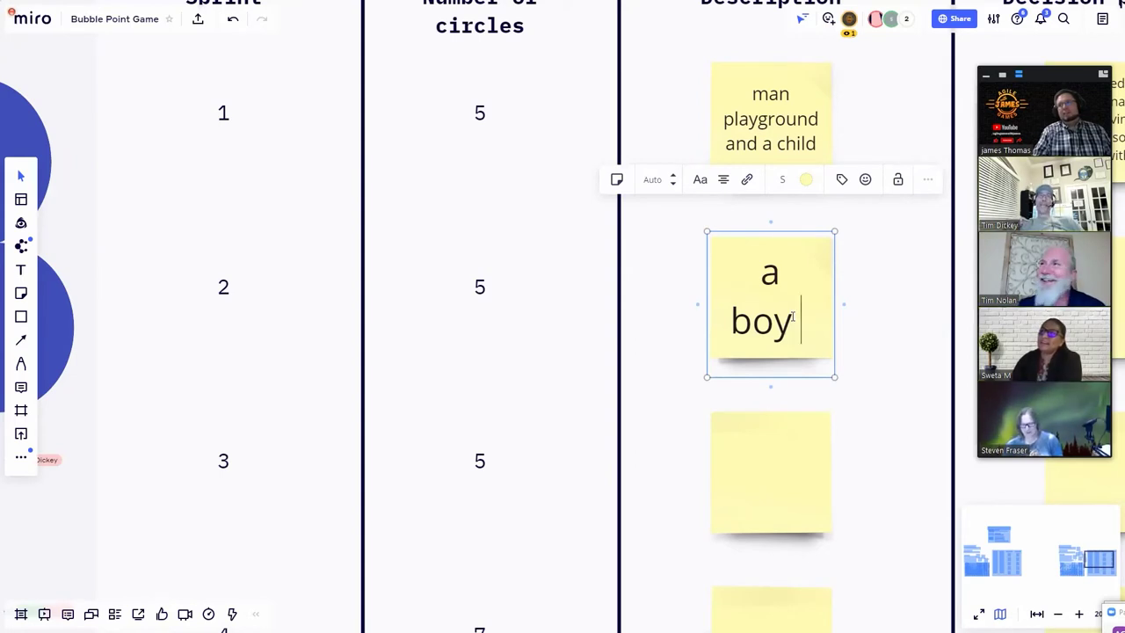
text(being )
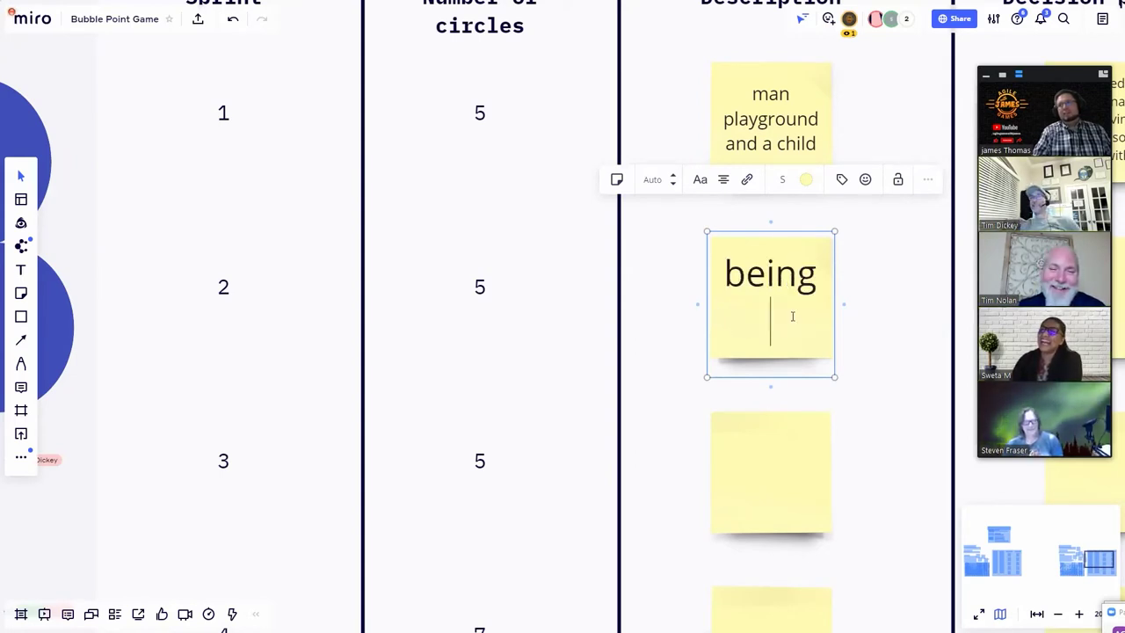
text(flung)
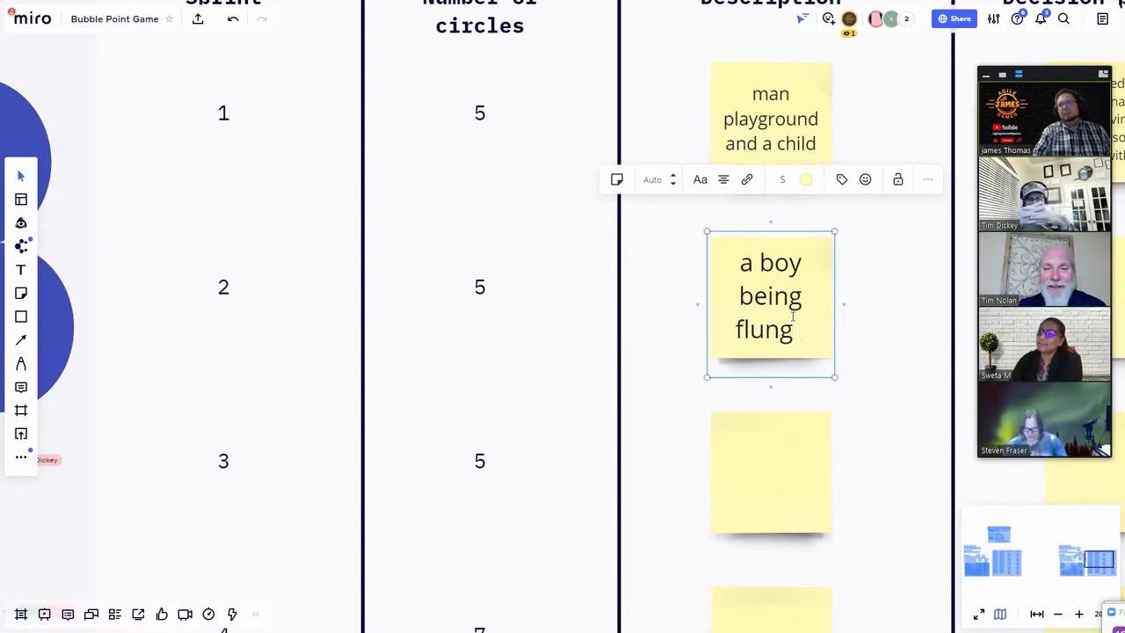
text(aroun)
text(d by a man in a par)
text(k)
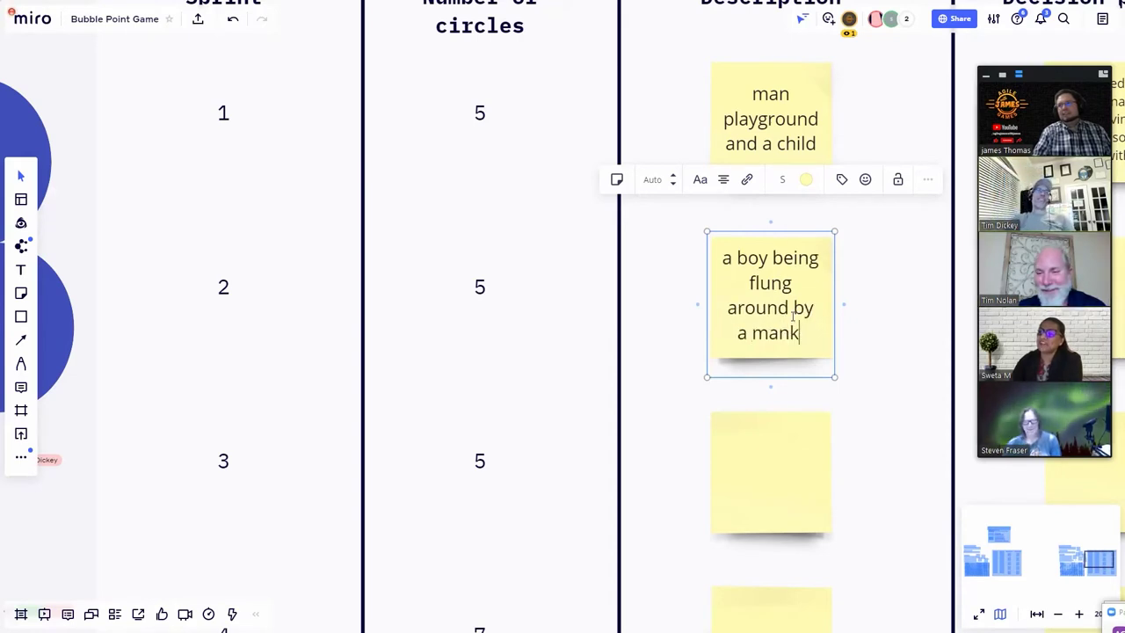
key(BackSpace)
text(in a park)
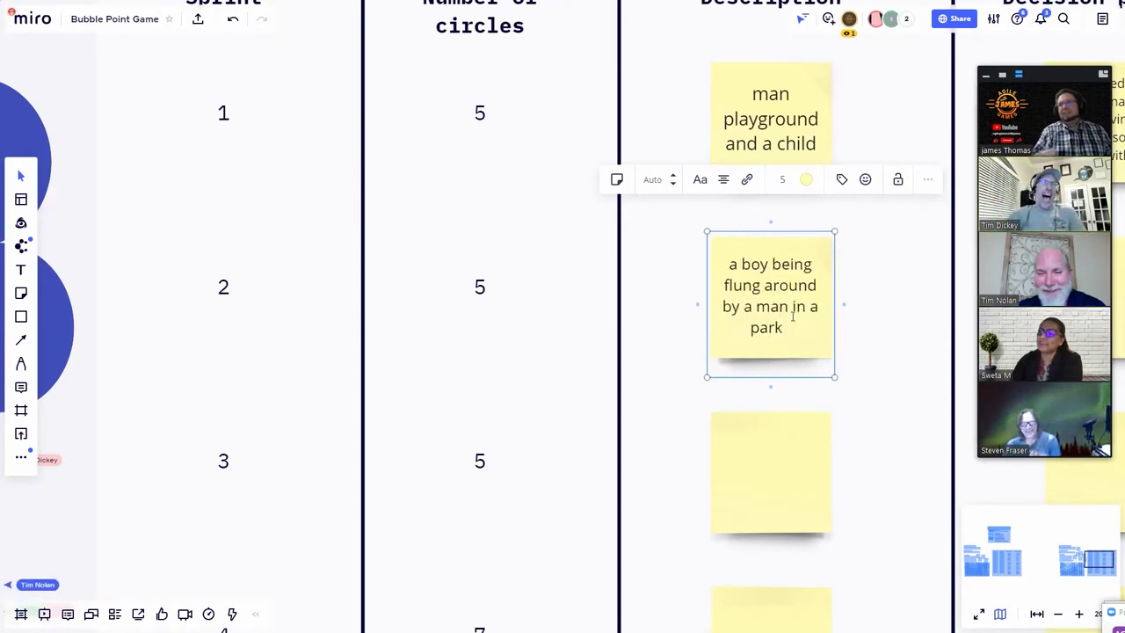
Insert "terrified" before "boy" in the sprint 2 description and finish editing the note.
click(742, 264)
text(terrified)
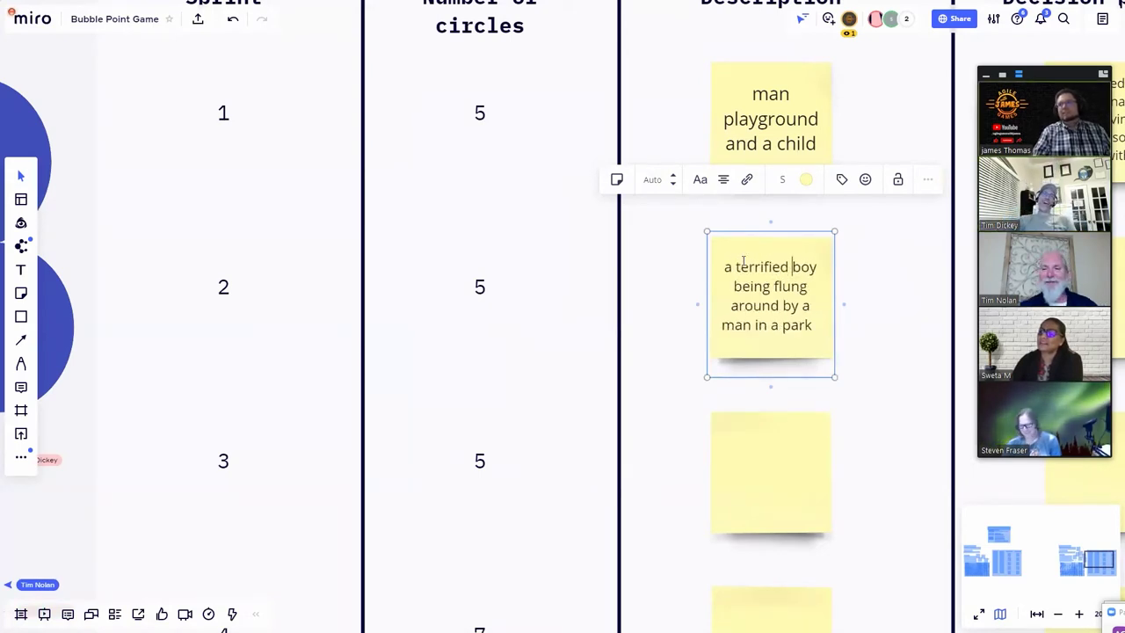
click(679, 261)
Start the sprint 2 decision process note with "removed 3 small localized circles".
scroll(678, 261, down, 5)
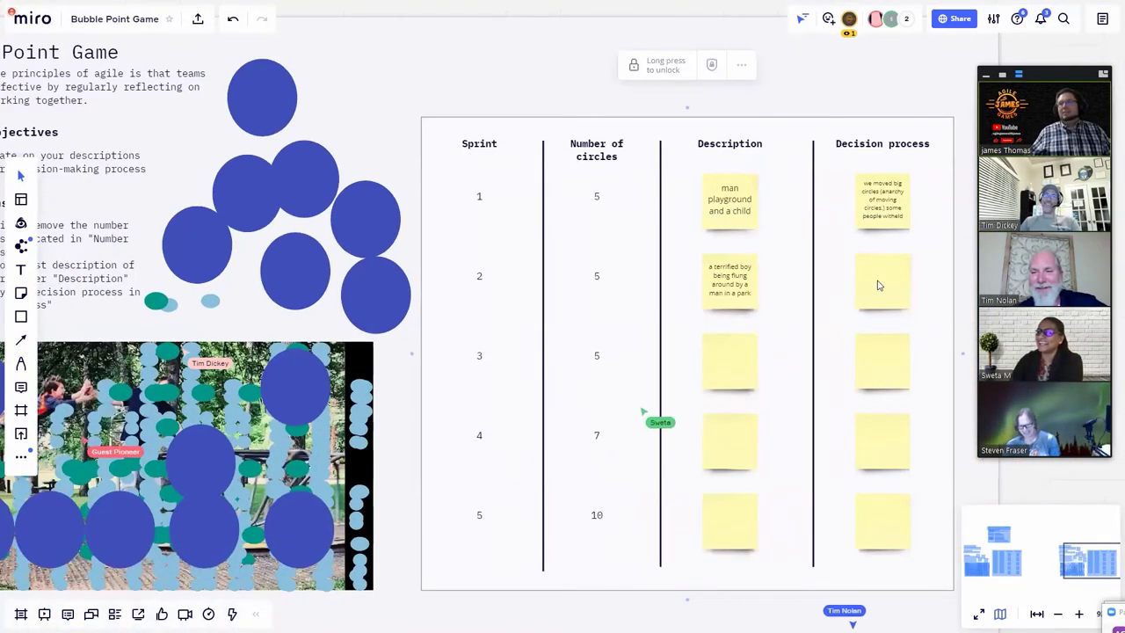
double_click(875, 284)
scroll(878, 280, up, 2)
scroll(878, 280, up, 3)
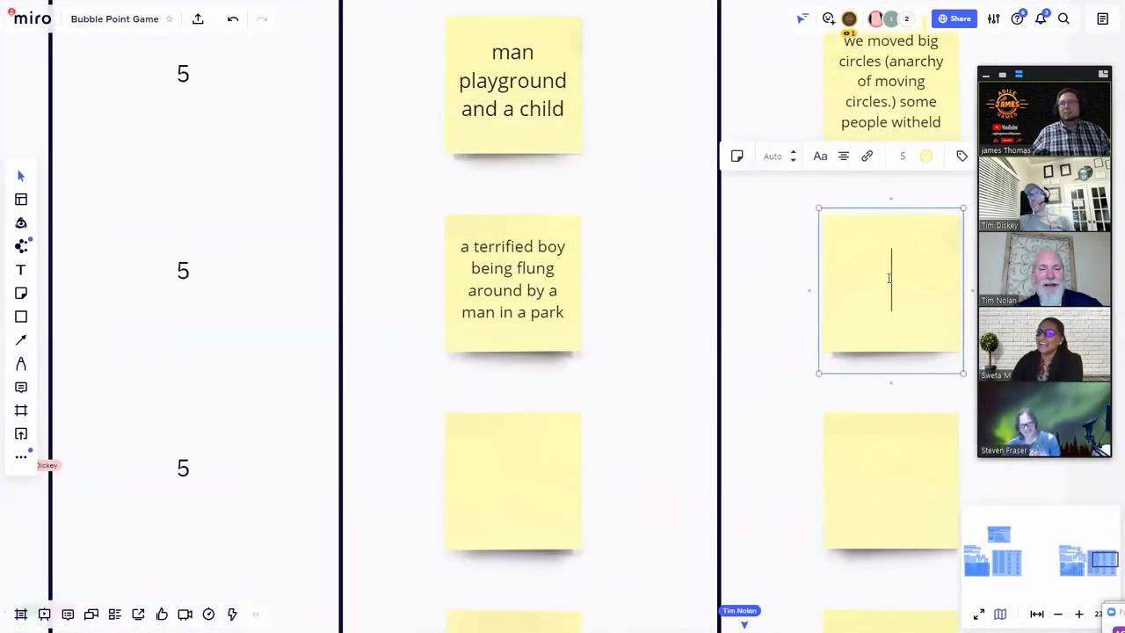
text(removed)
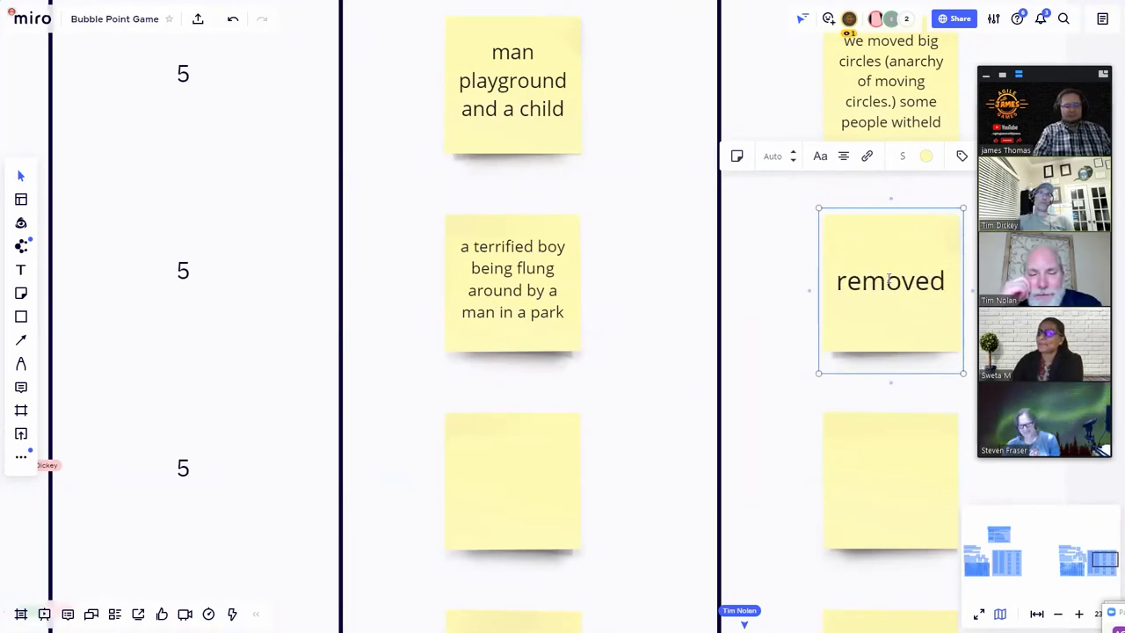
key(Return)
text(3 loca)
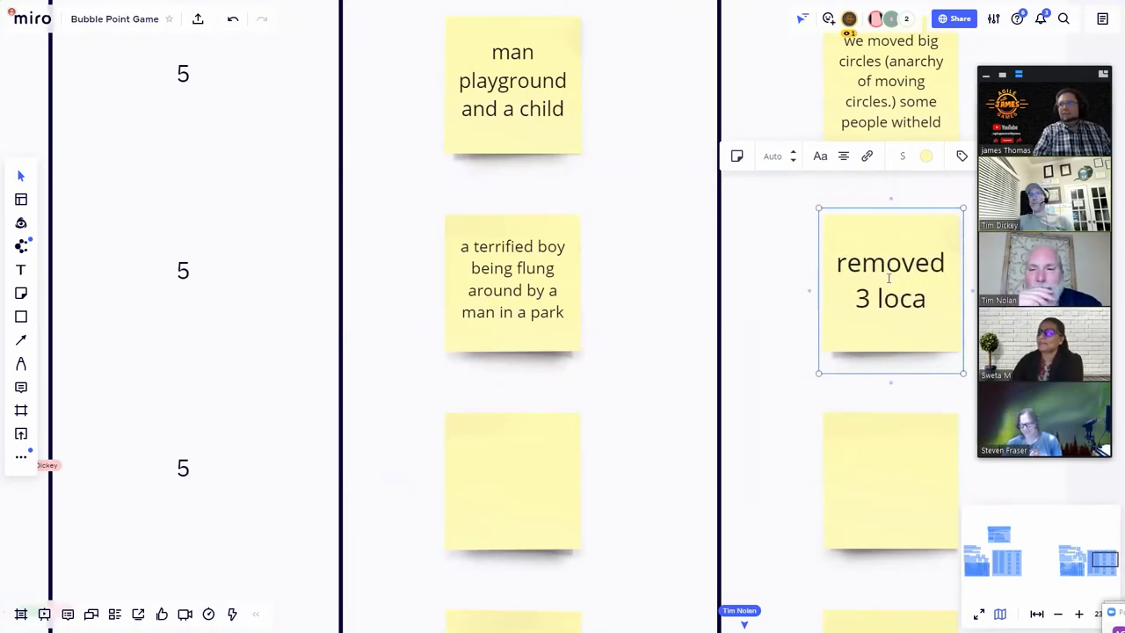
text(lized)
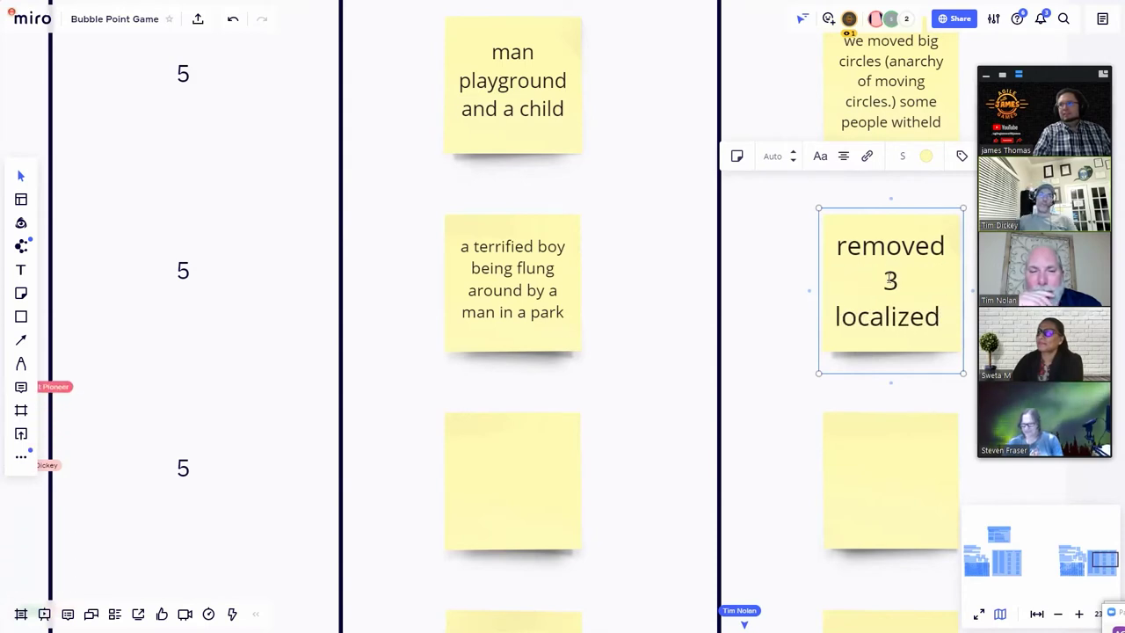
text( small )
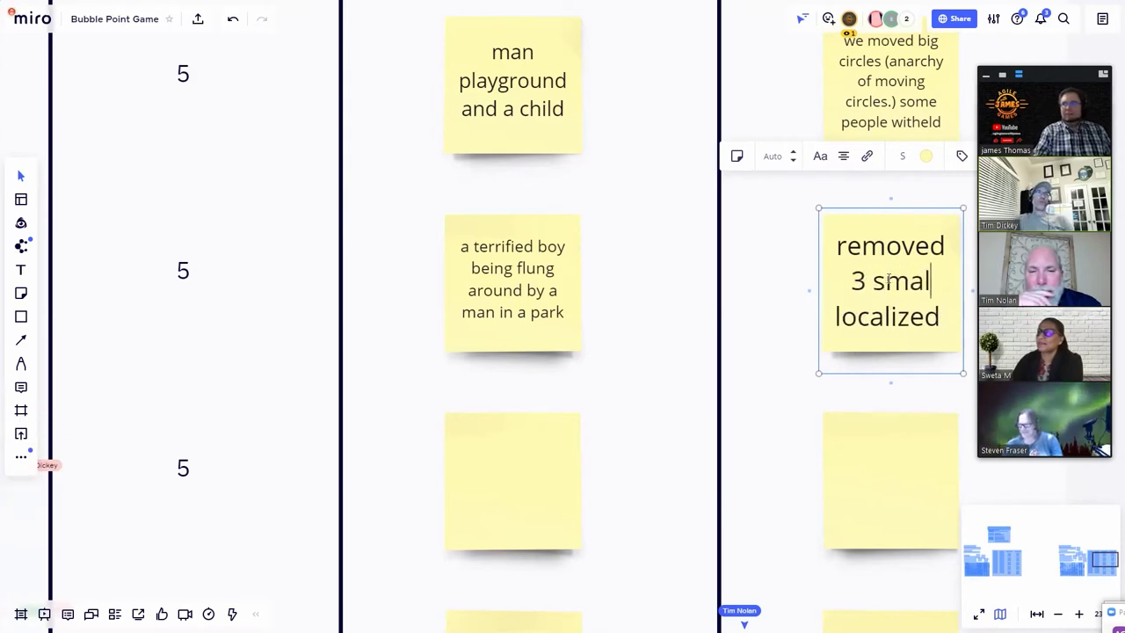
text( cir)
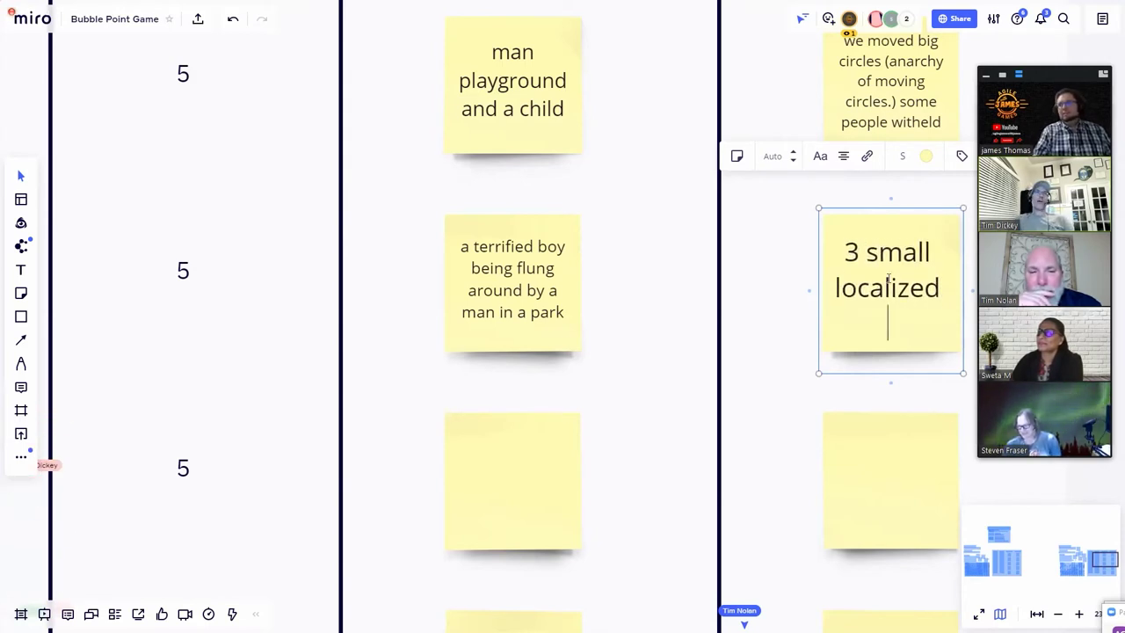
text(les )
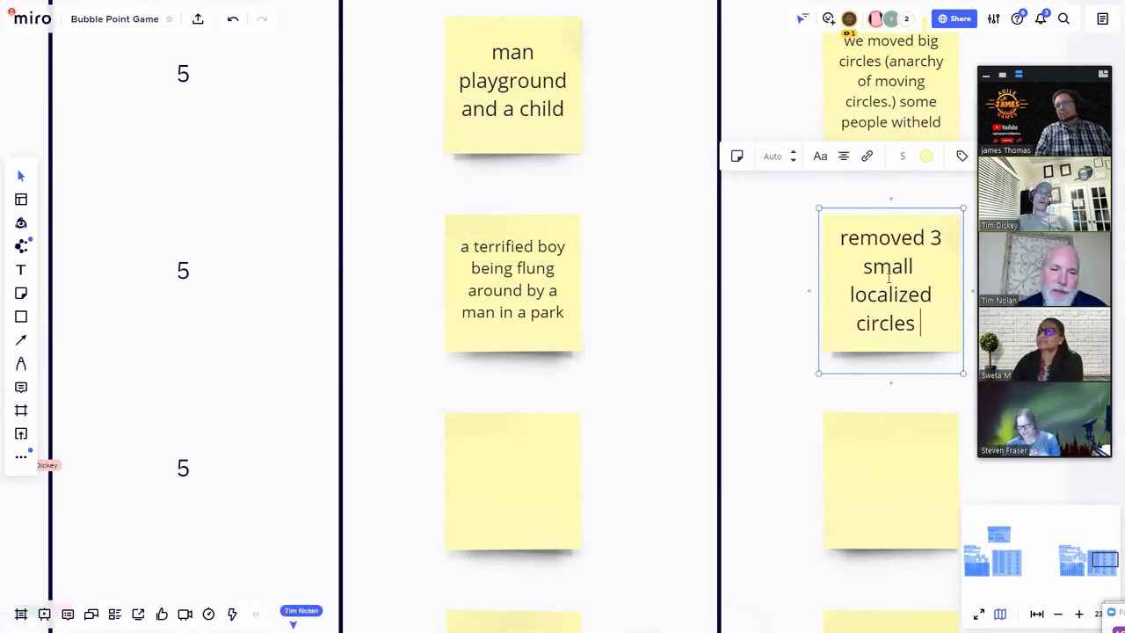
Continue the sprint 2 decision process note with "and then removed 2 larg circles for more information".
text(and then removed )
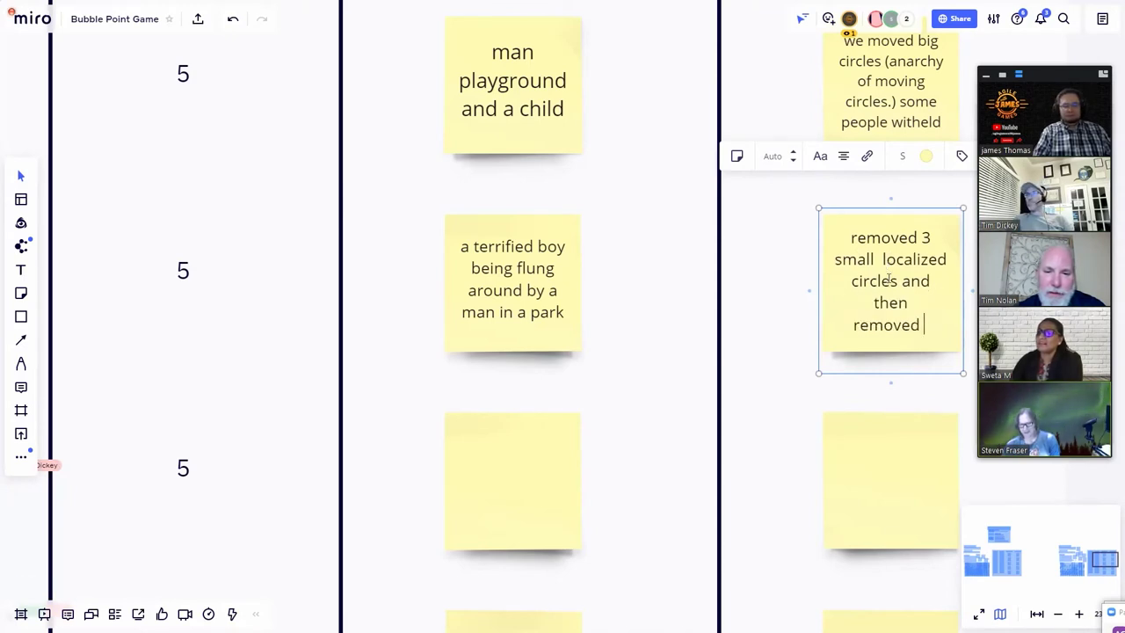
text(2 )
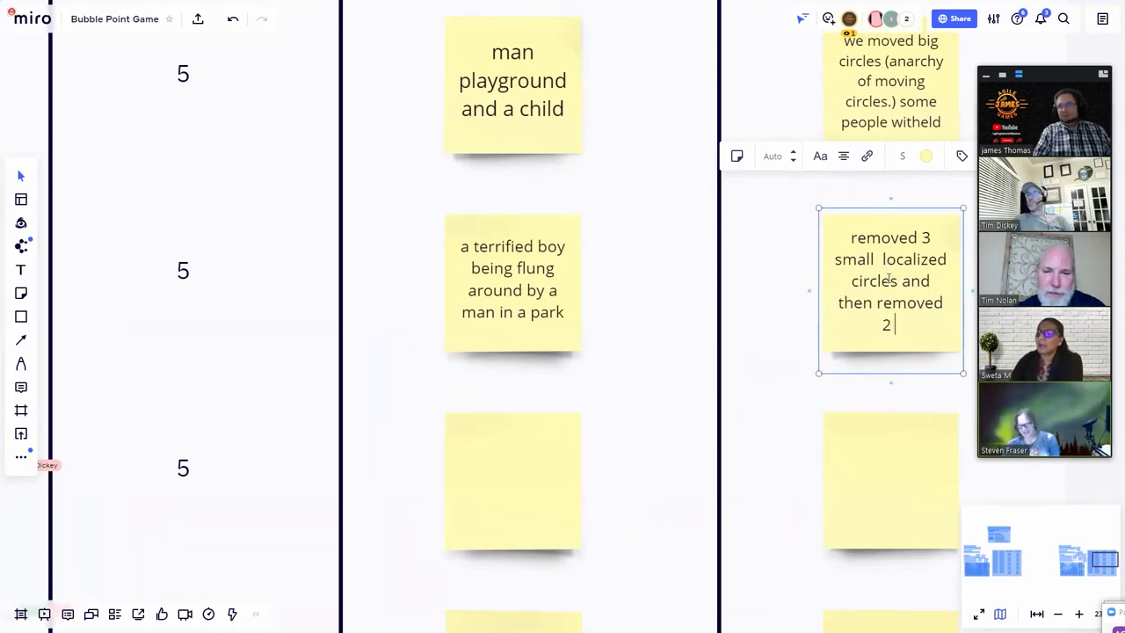
text(larg circle)
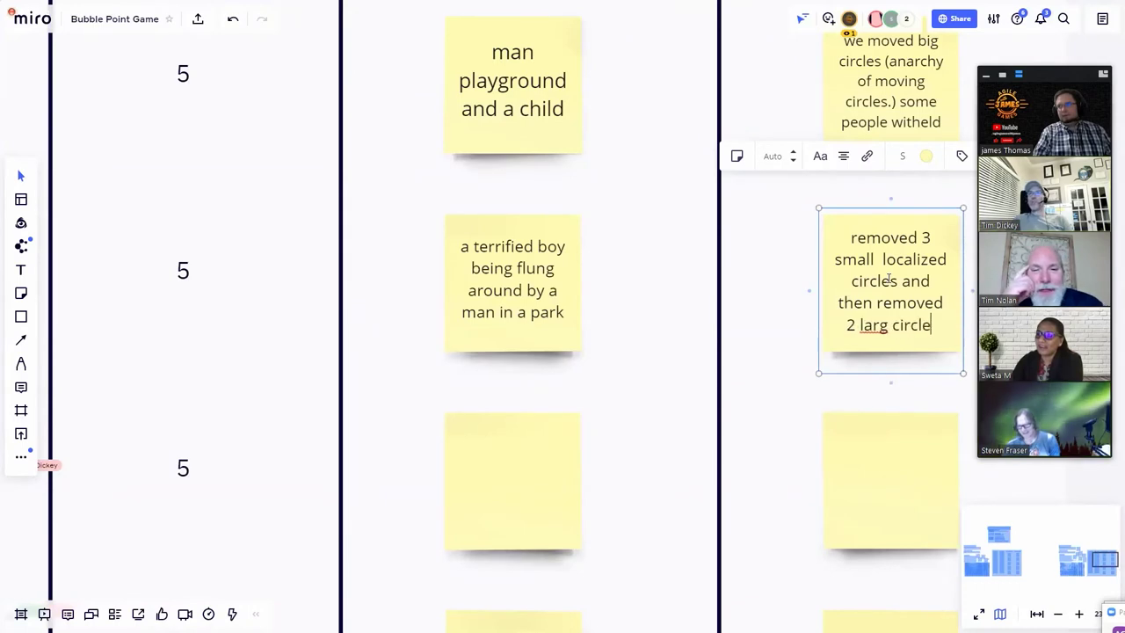
text(s for mor)
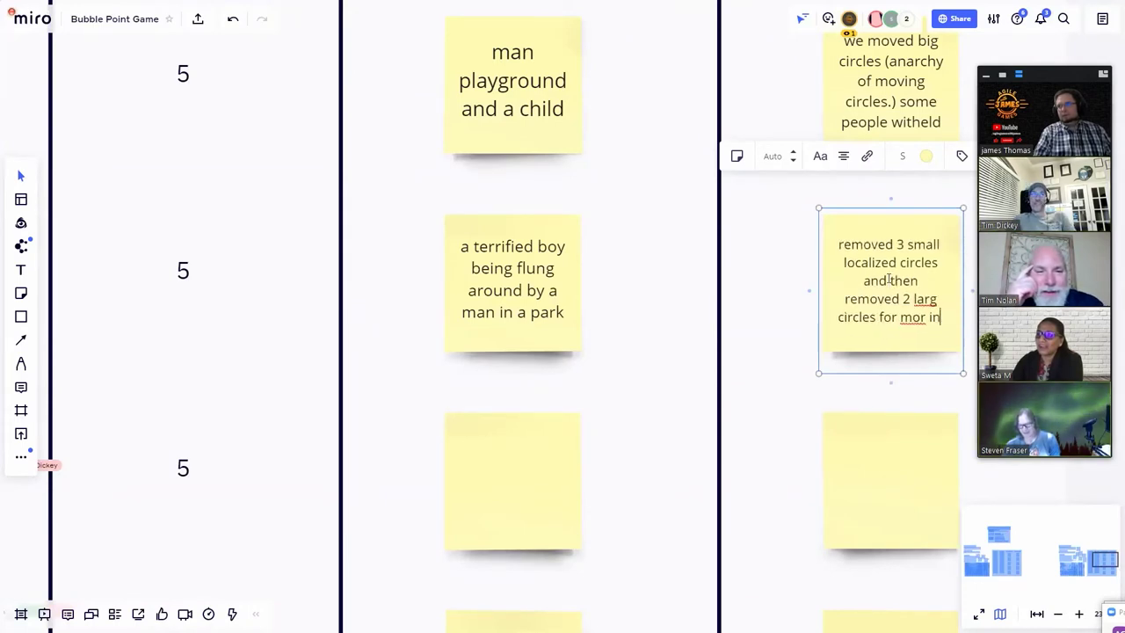
text(e information)
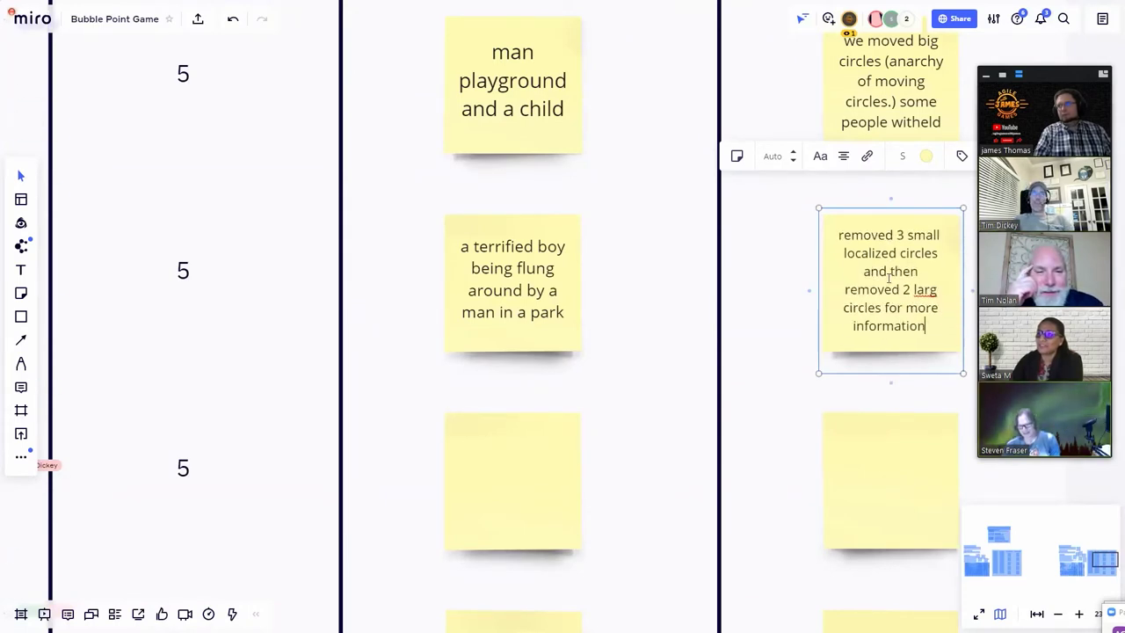
Select the large blue circle covering the middle of the picture as a sprint 3 circle.
scroll(422, 313, down, 10)
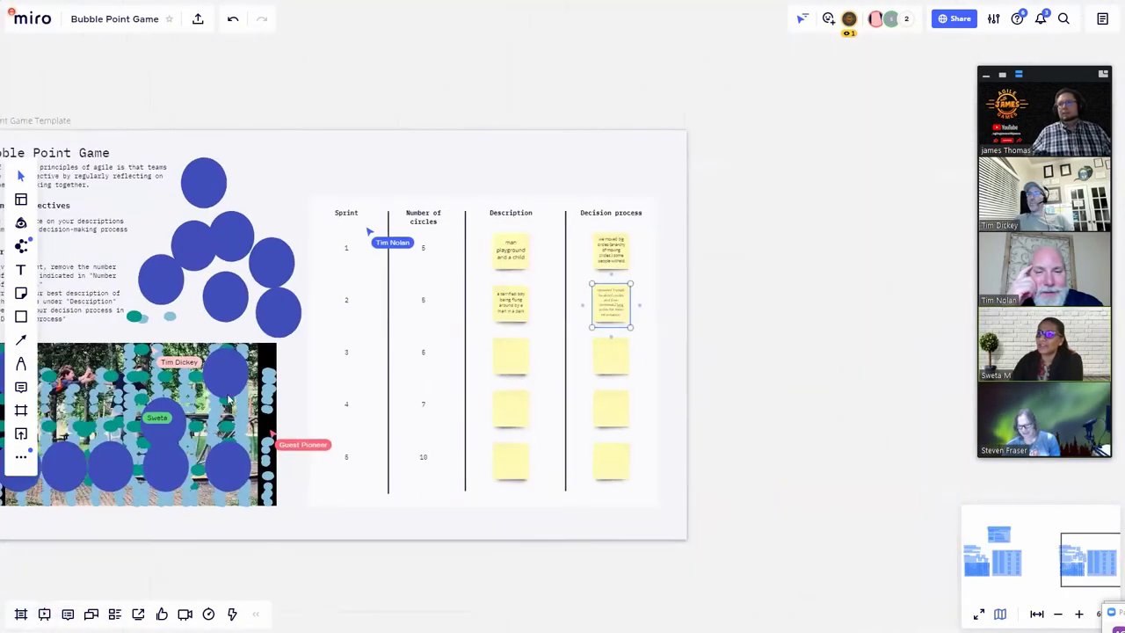
scroll(201, 428, up, 10)
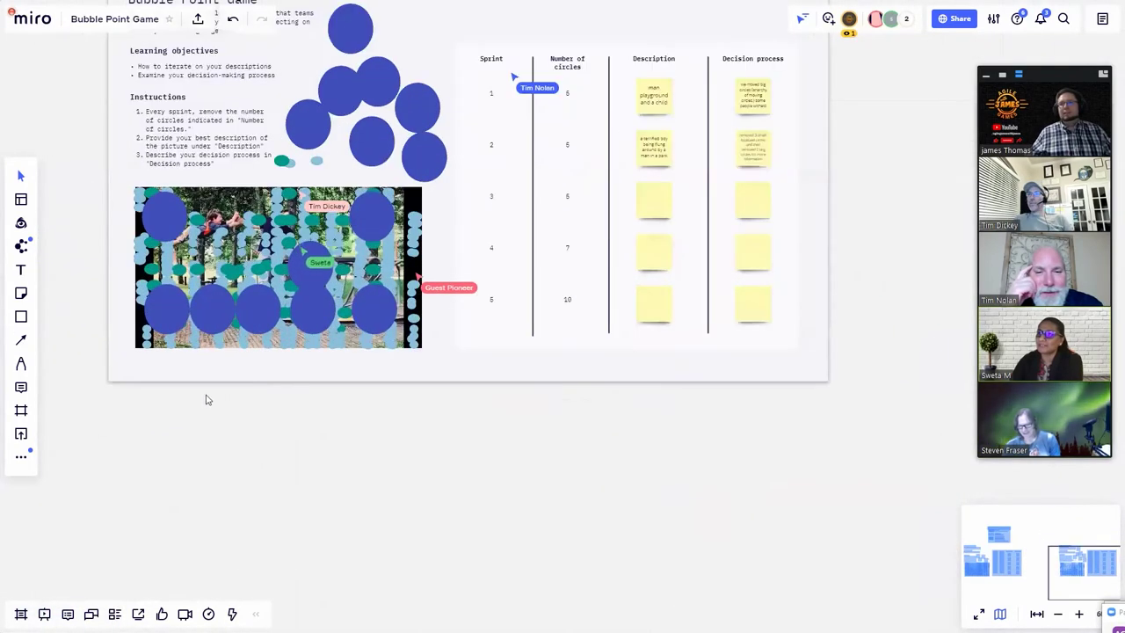
scroll(293, 495, up, 6)
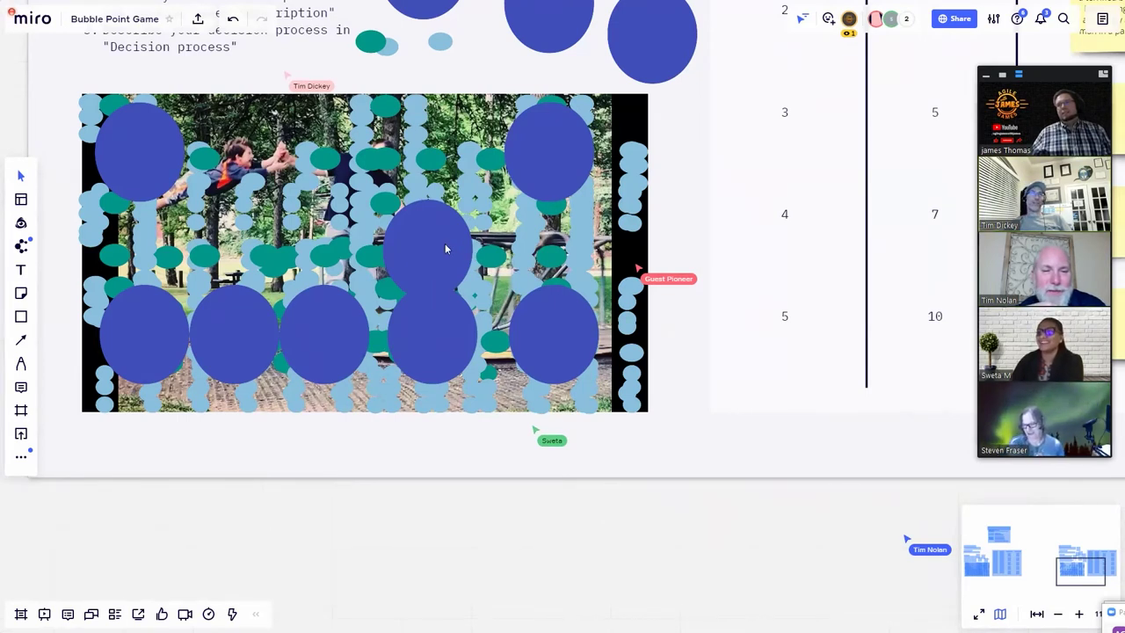
click(445, 250)
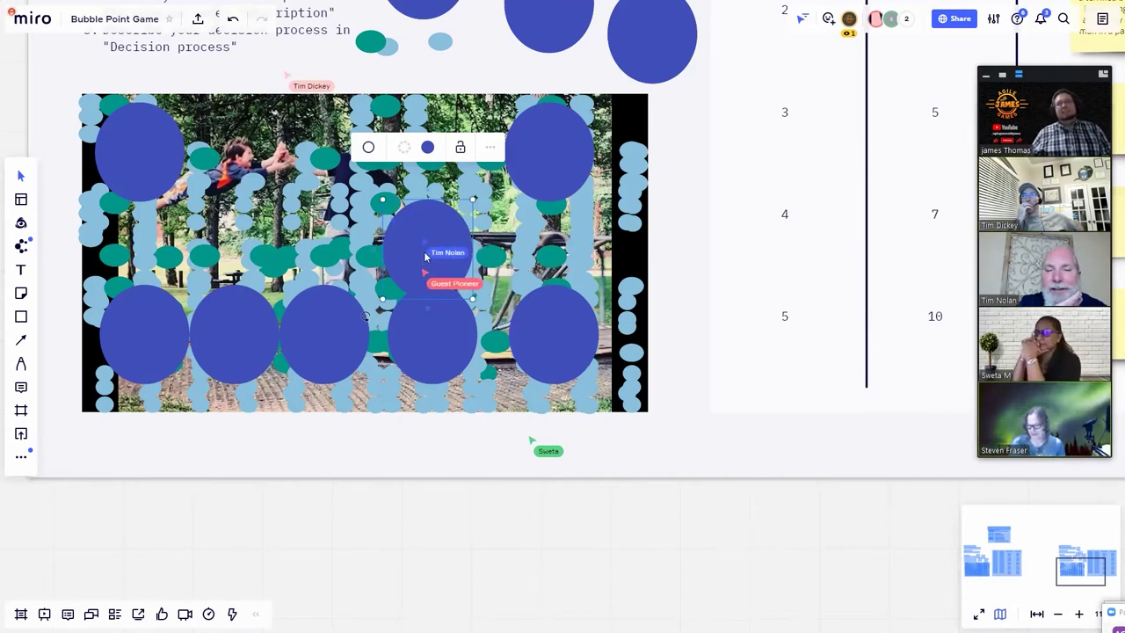
scroll(426, 264, up, 1)
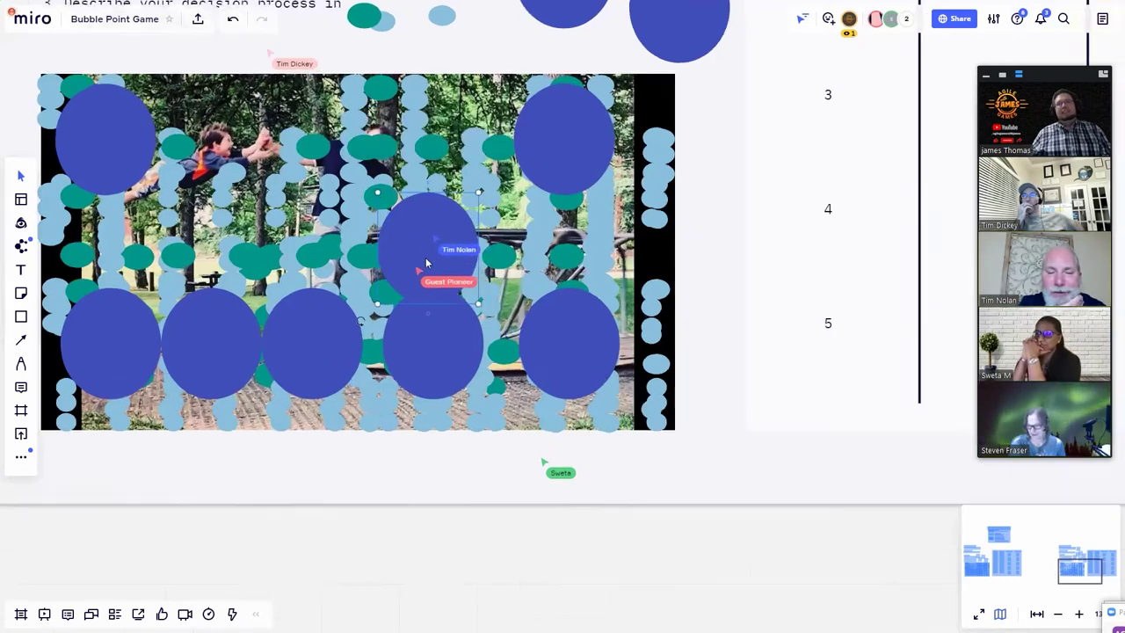
scroll(426, 263, down, 2)
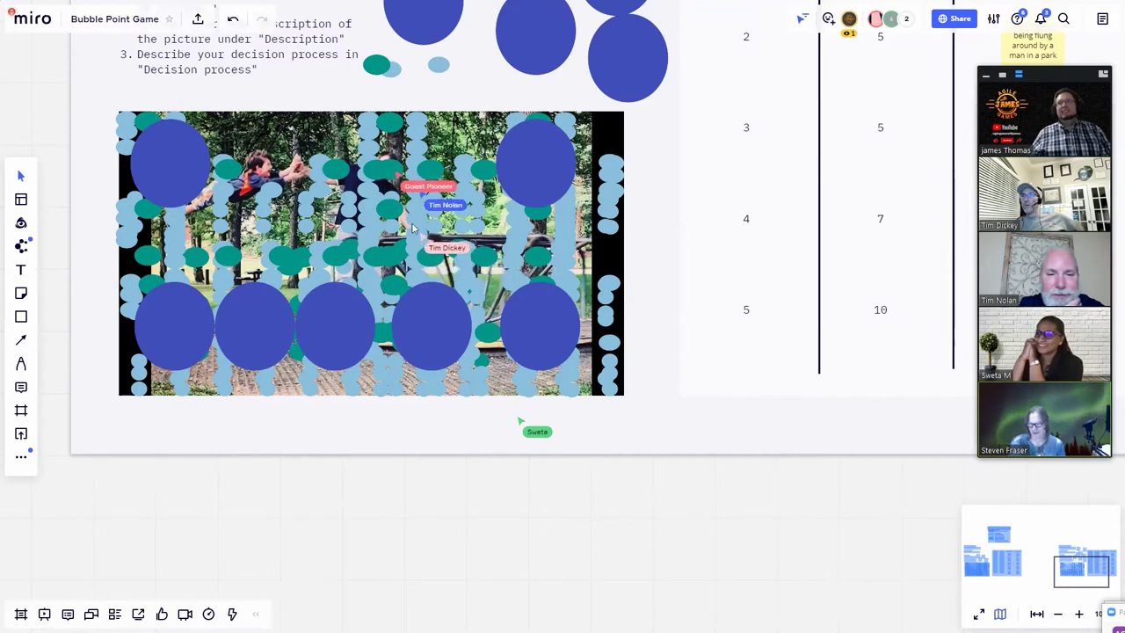
Examine the picture around the man, the boy and the metal railing, including the small circles near the man's hand.
scroll(413, 227, up, 4)
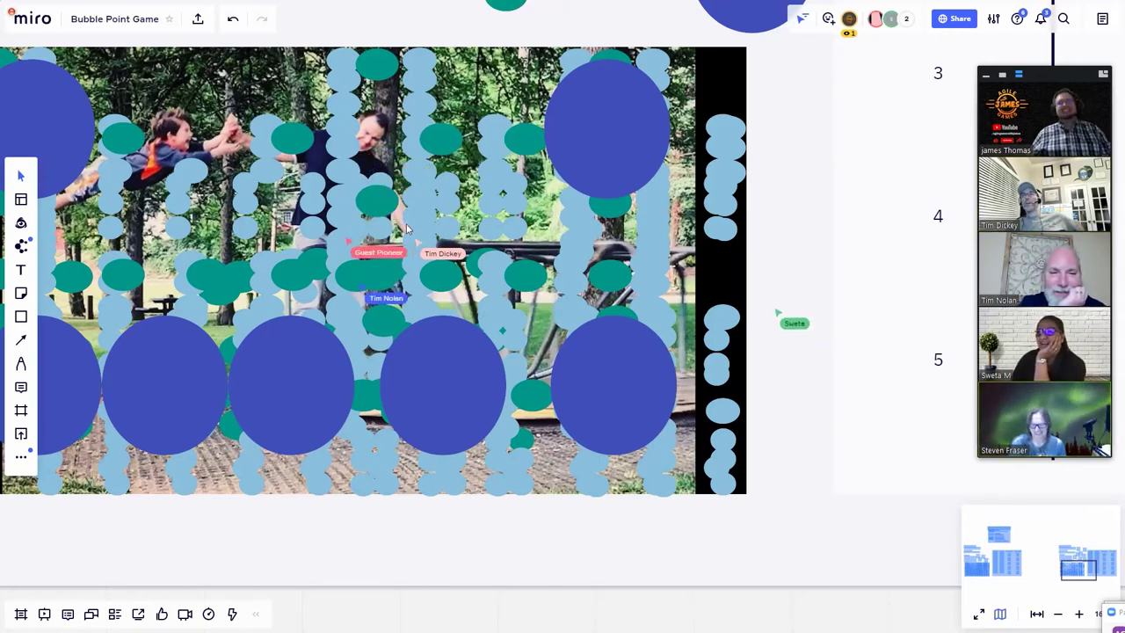
scroll(407, 227, down, 2)
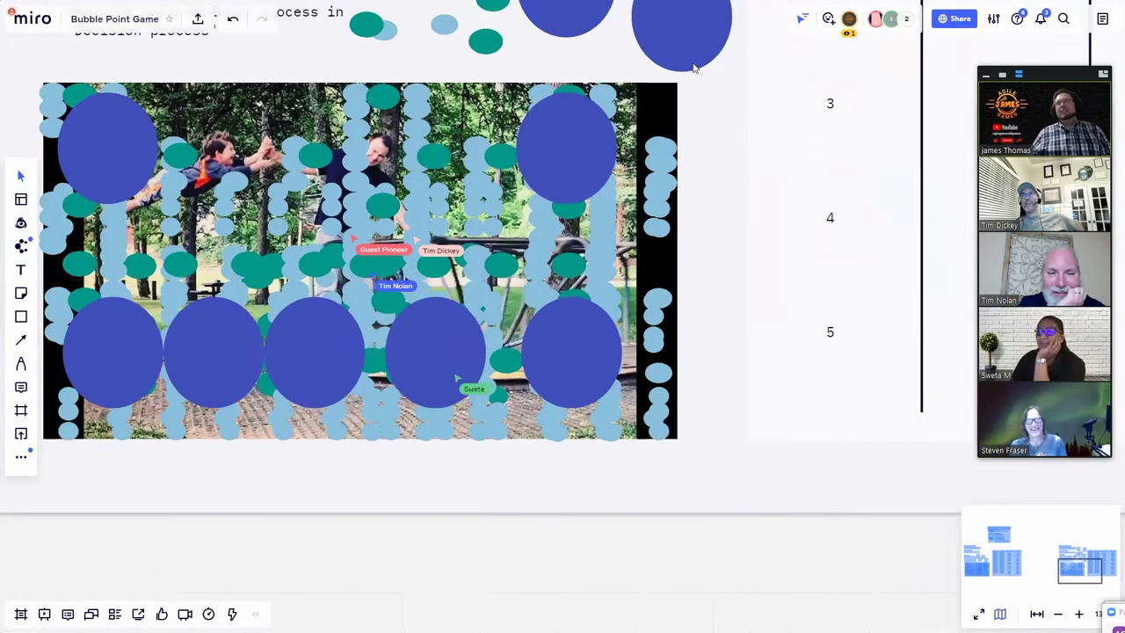
scroll(731, 106, up, 3)
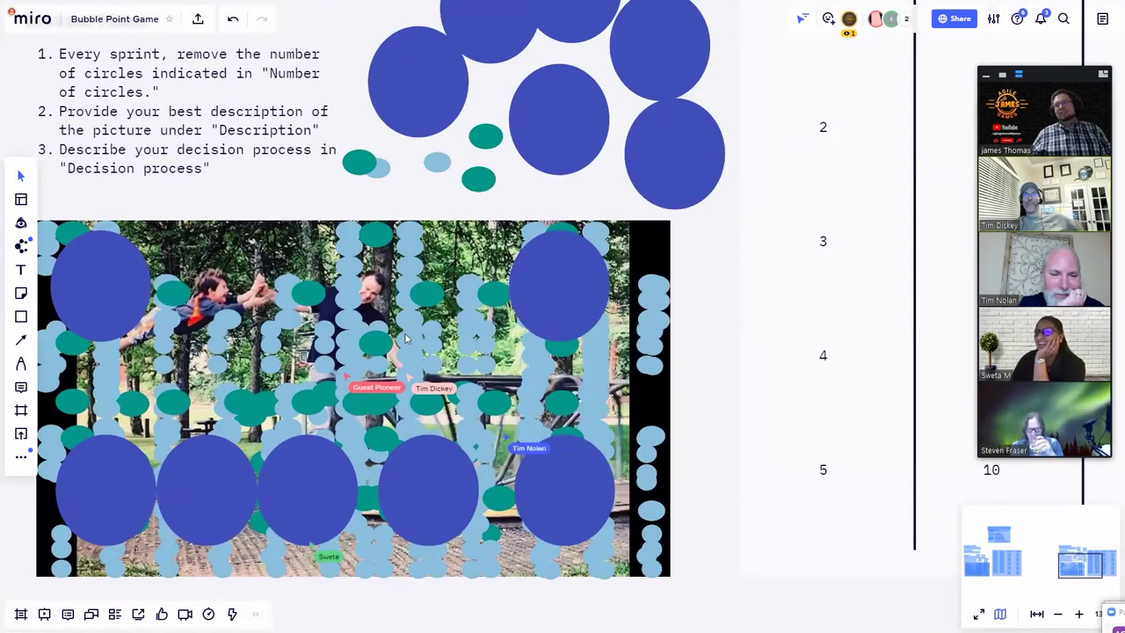
scroll(406, 338, up, 2)
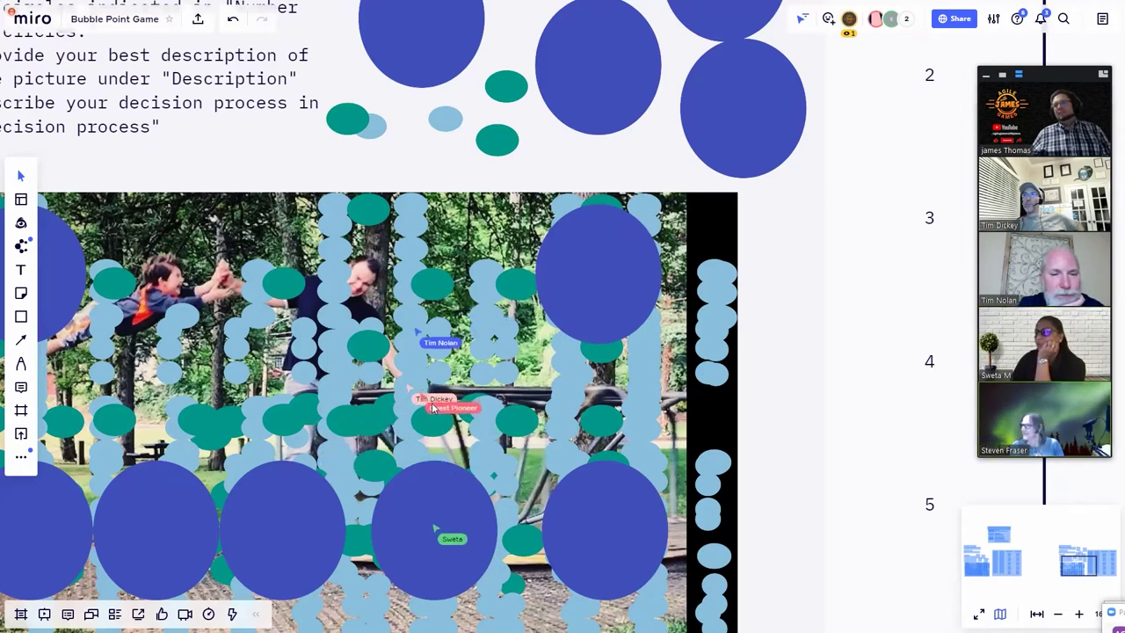
scroll(433, 408, up, 4)
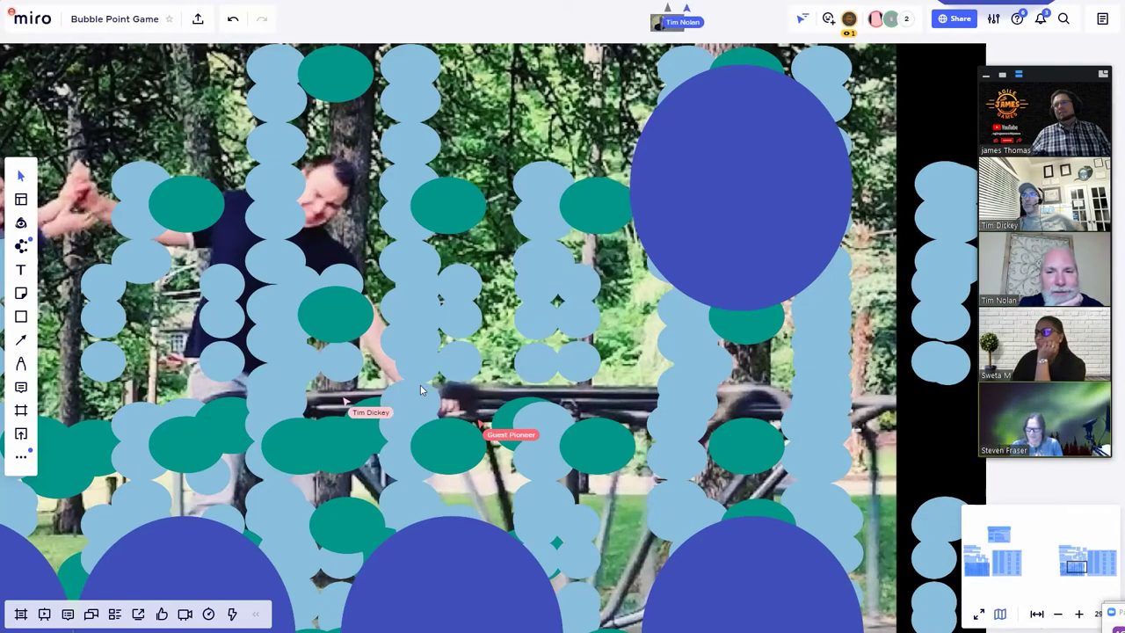
scroll(894, 300, down, 2)
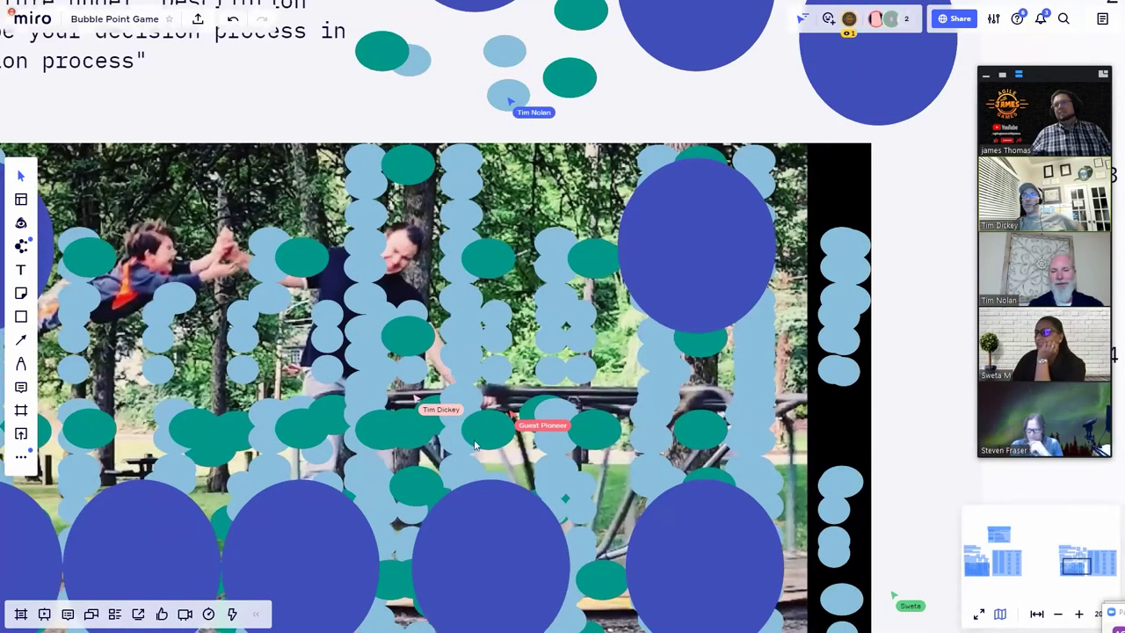
scroll(475, 445, up, 5)
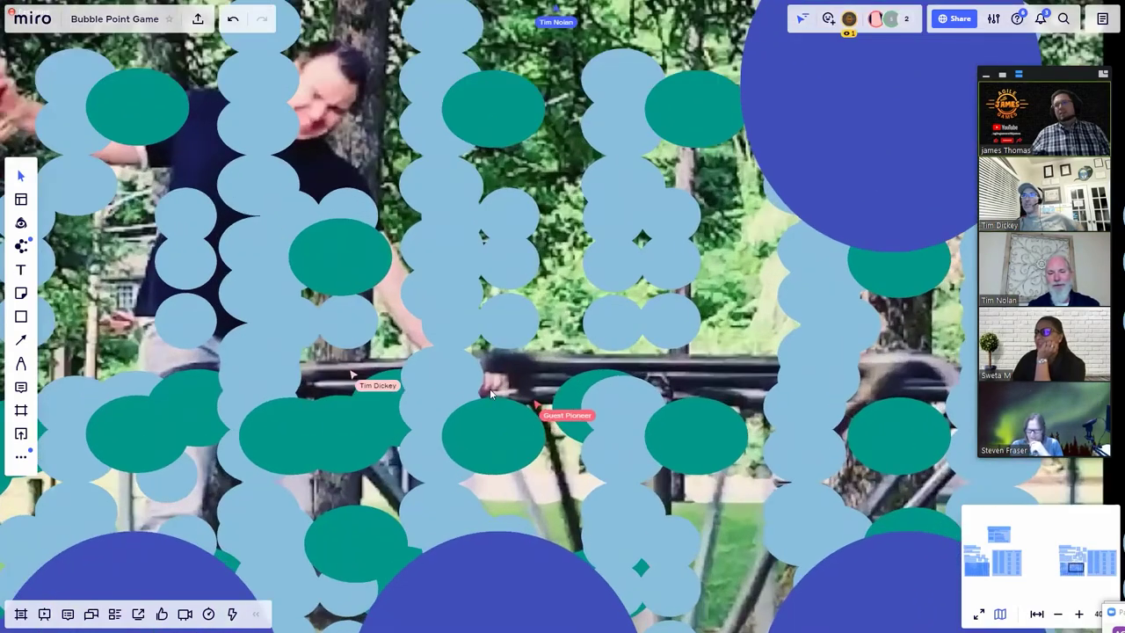
scroll(493, 392, down, 3)
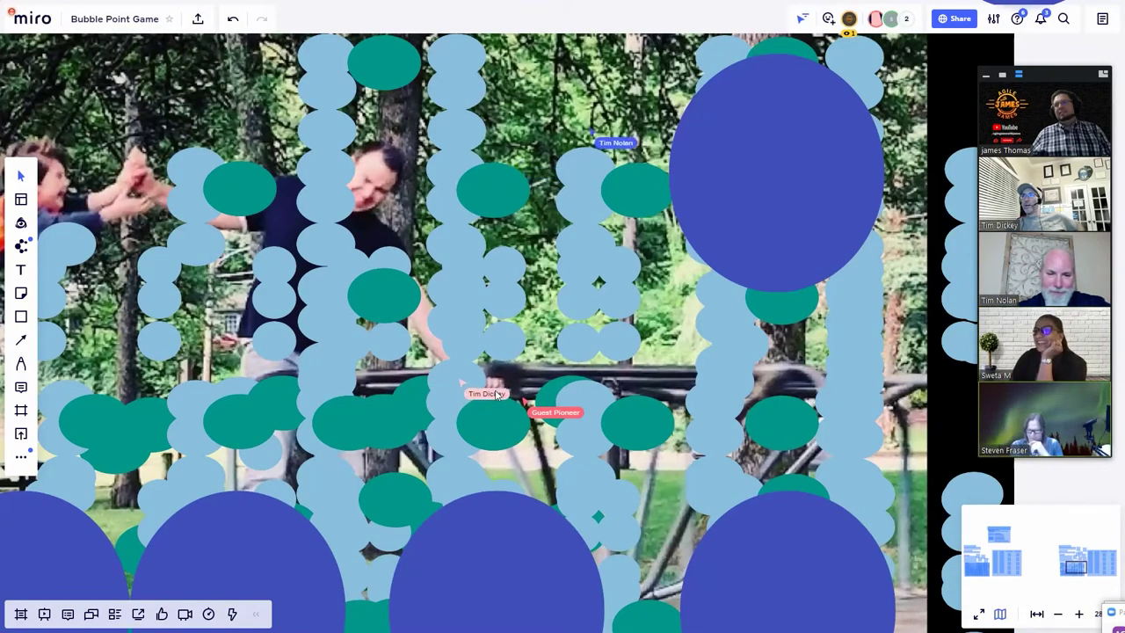
scroll(496, 395, down, 2)
scroll(497, 393, down, 3)
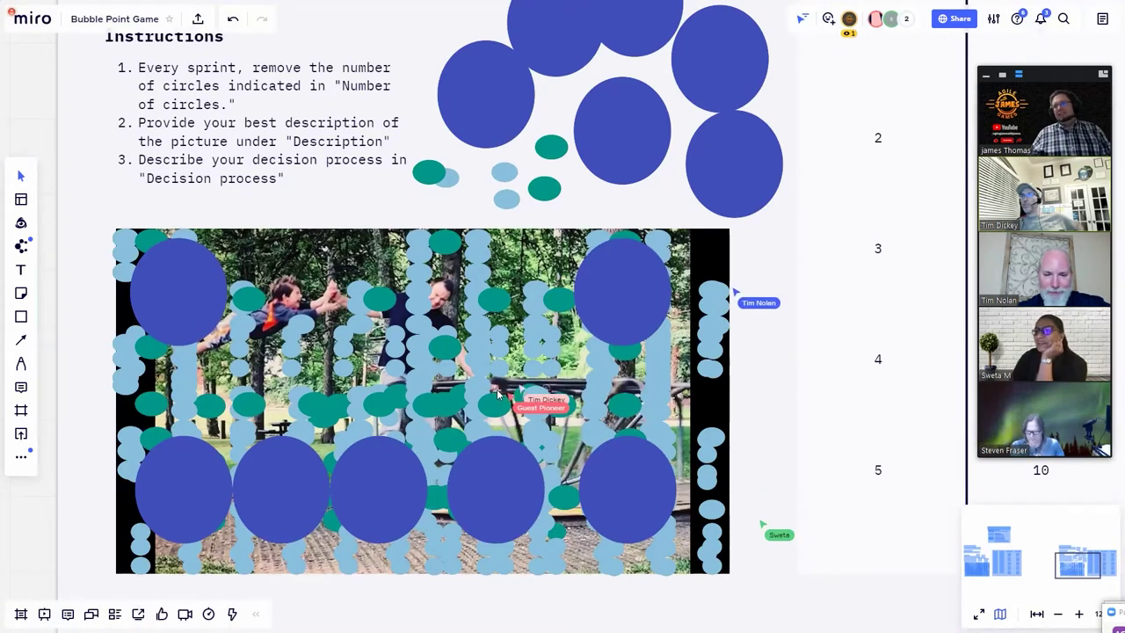
click(483, 392)
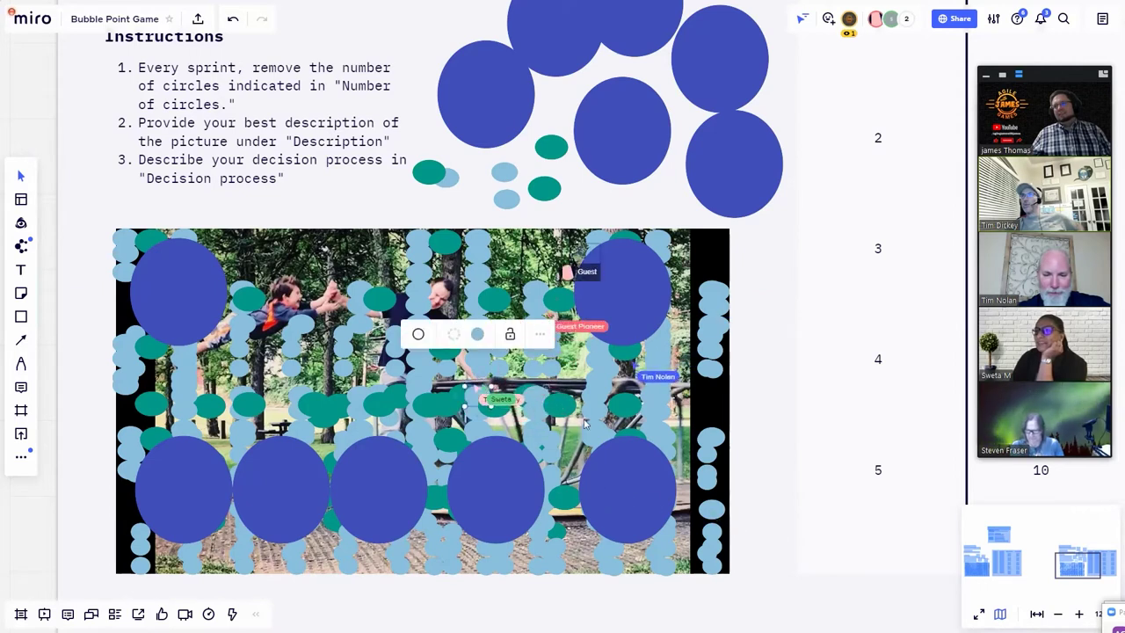
click(798, 369)
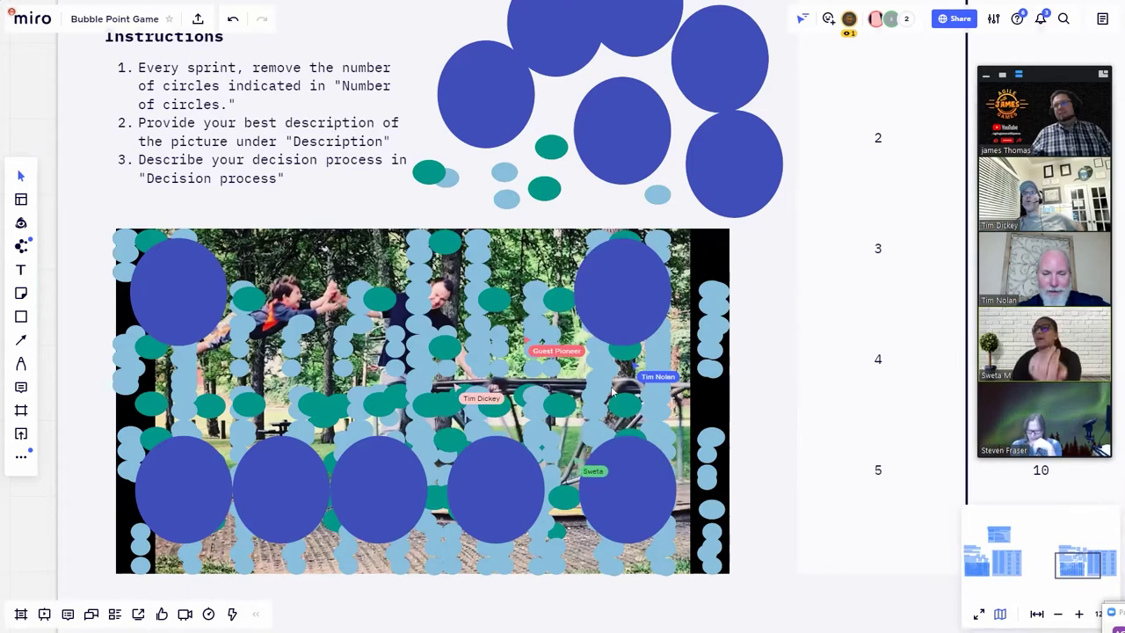
scroll(545, 397, up, 5)
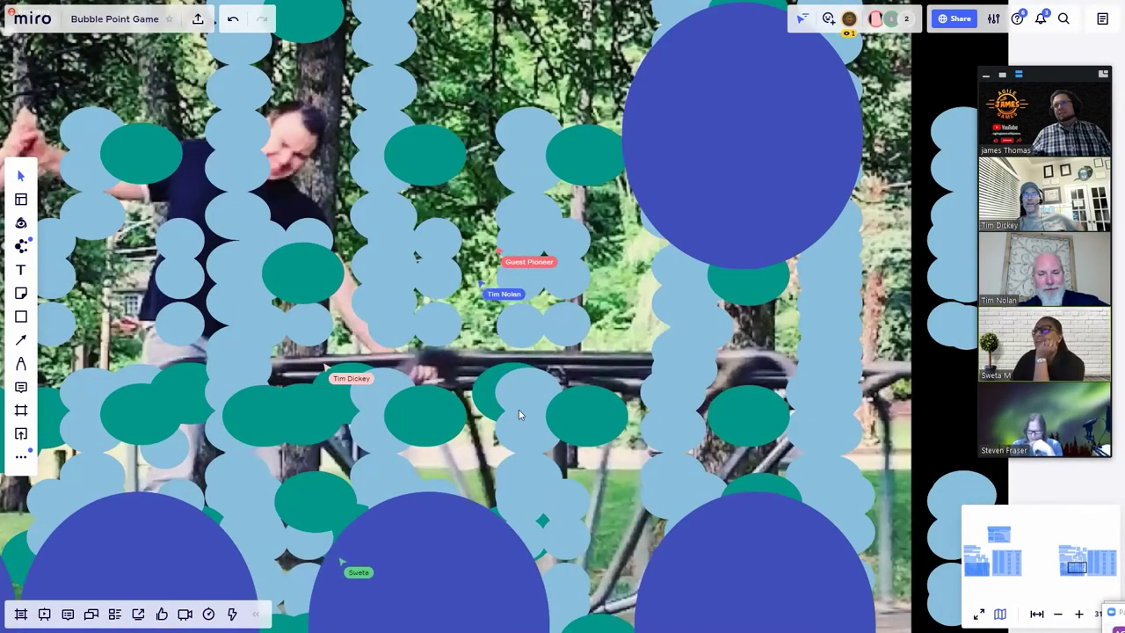
scroll(630, 426, down, 2)
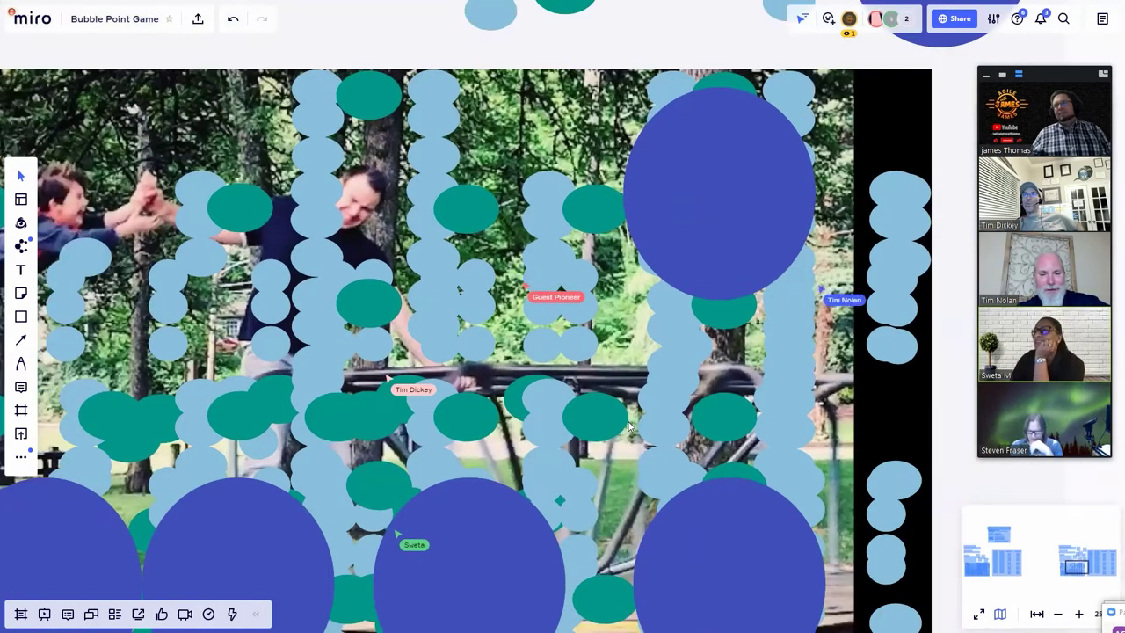
scroll(629, 427, down, 1)
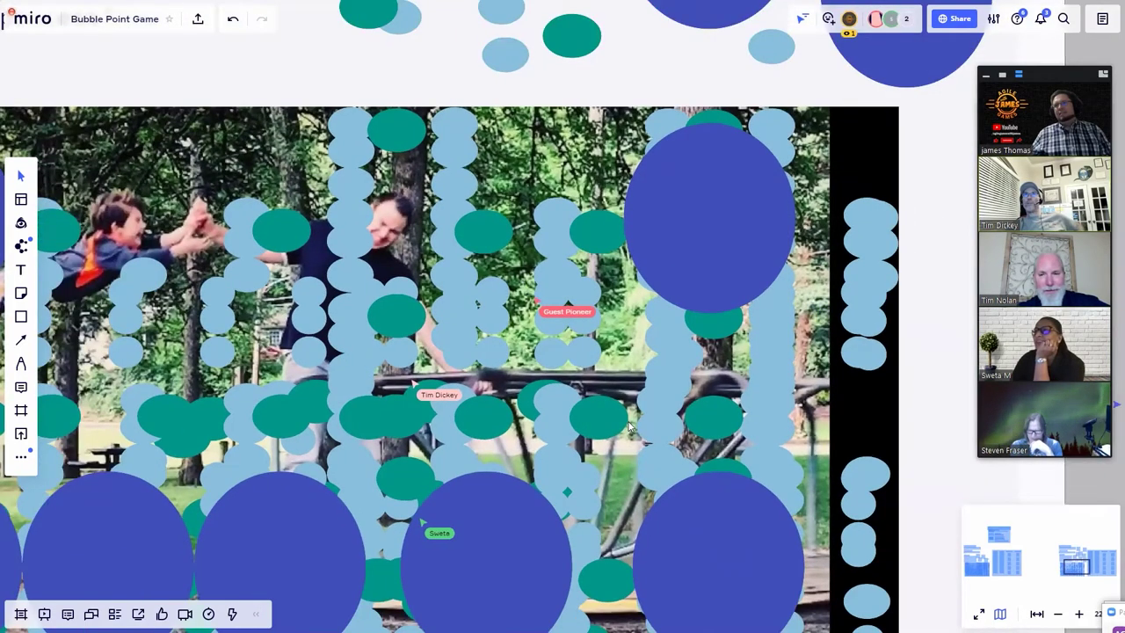
Nudge the Sprint number column slightly downward in the game table.
scroll(630, 426, down, 5)
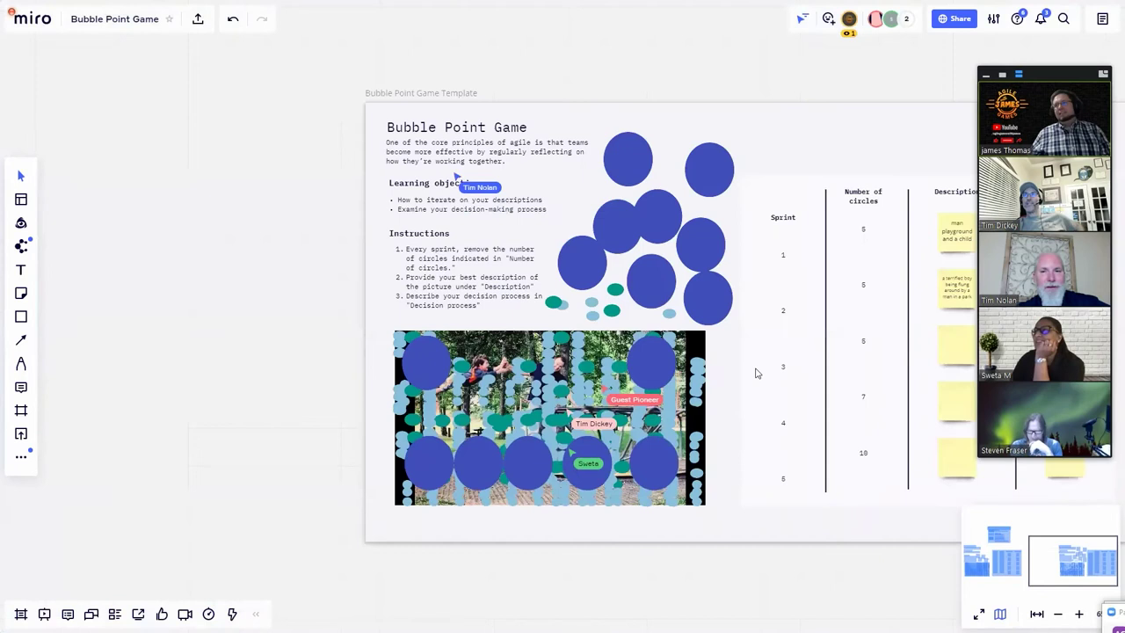
mouse_move(753, 374)
mouse_down()
mouse_move(728, 376)
mouse_move(757, 379)
mouse_up()
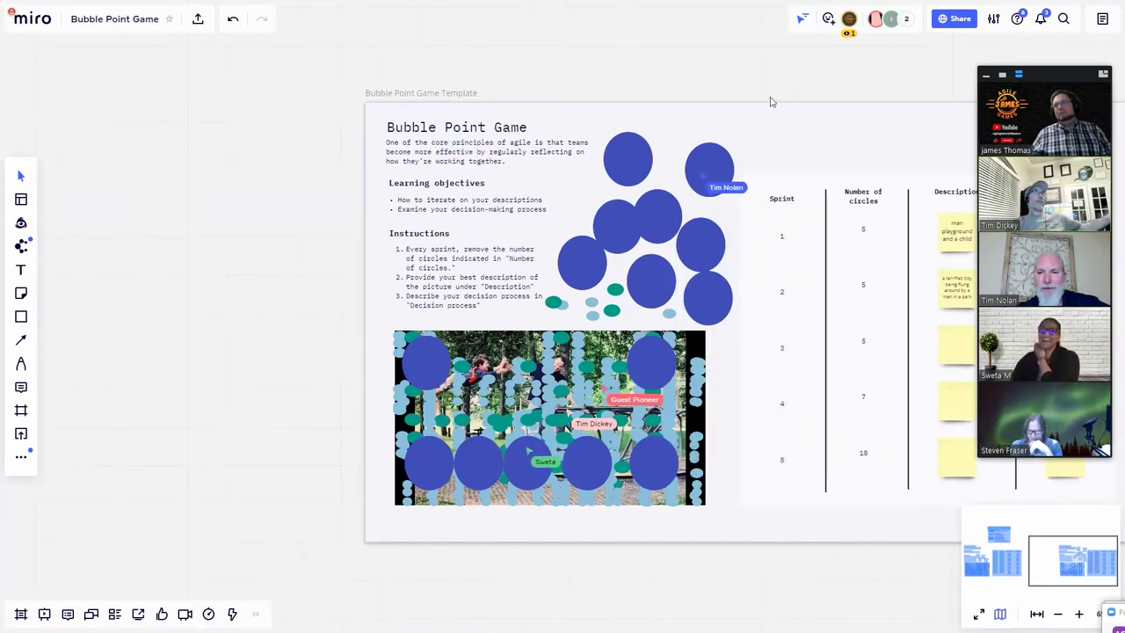
Open the empty sprint 3 description note for editing.
scroll(492, 108, right, 5)
scroll(568, 291, up, 3)
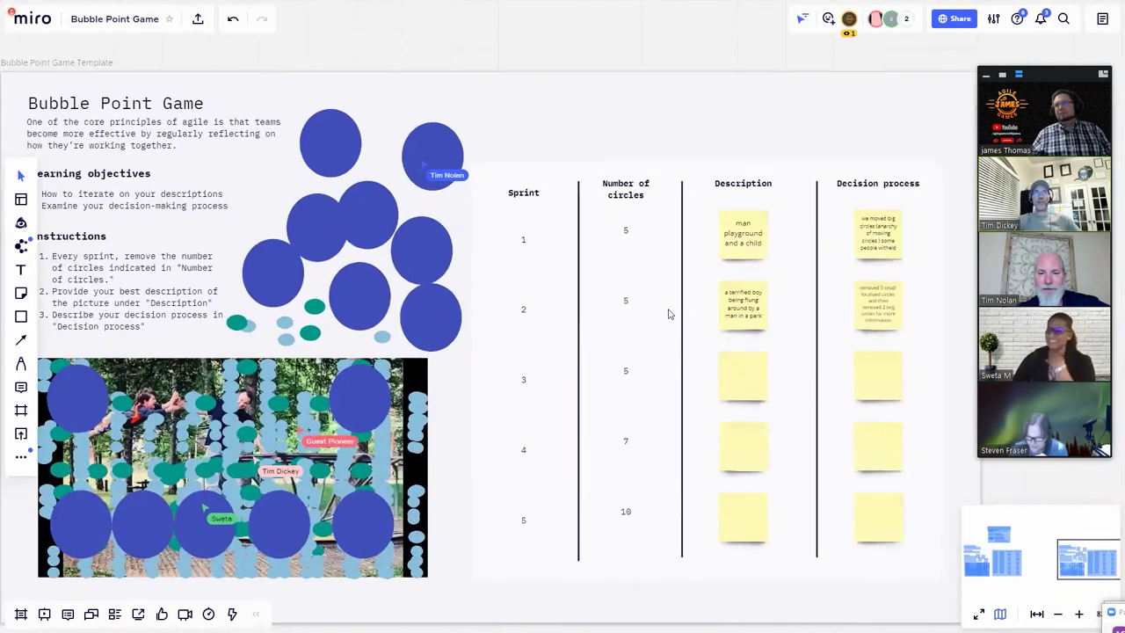
click(738, 377)
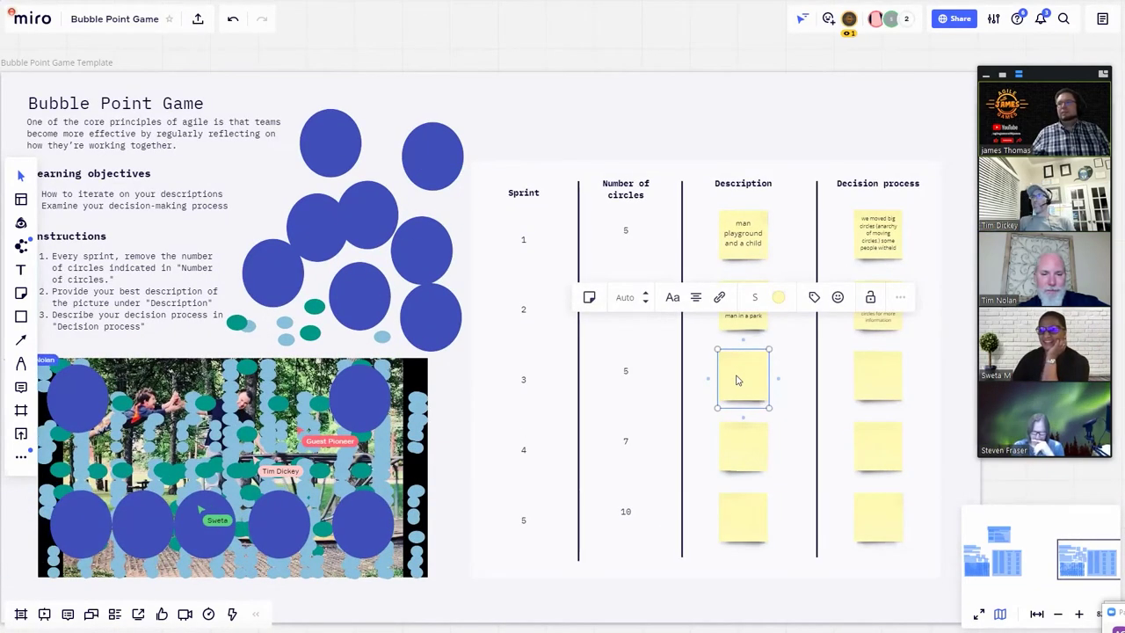
scroll(738, 379, up, 6)
click(736, 378)
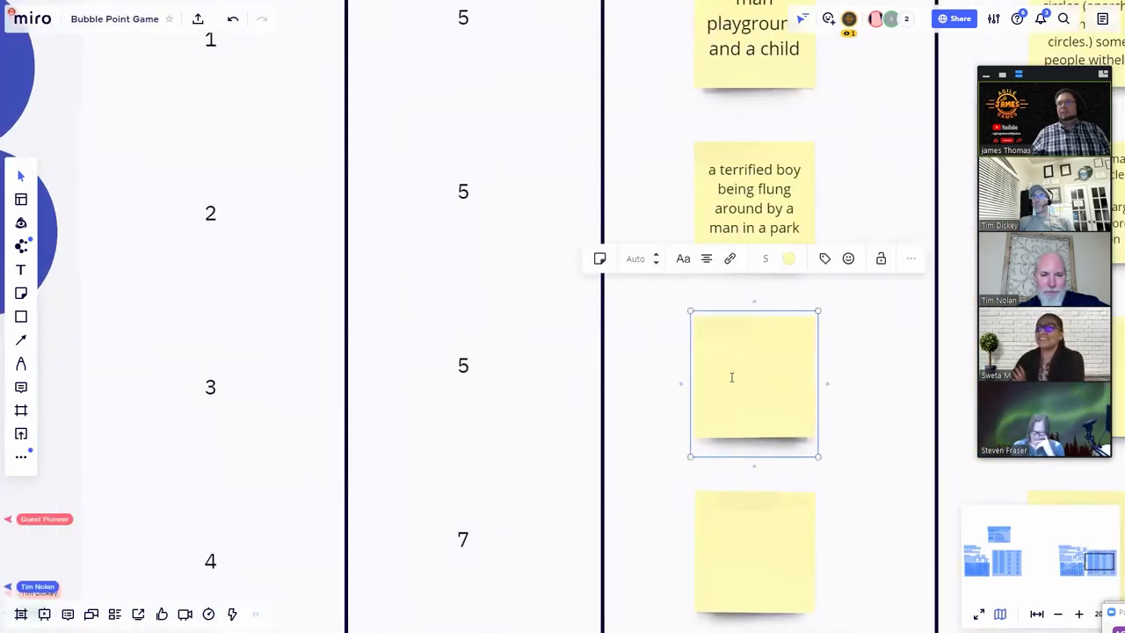
Review the game's learning objectives and instructions alongside the circles taken off the picture.
scroll(731, 377, down, 2)
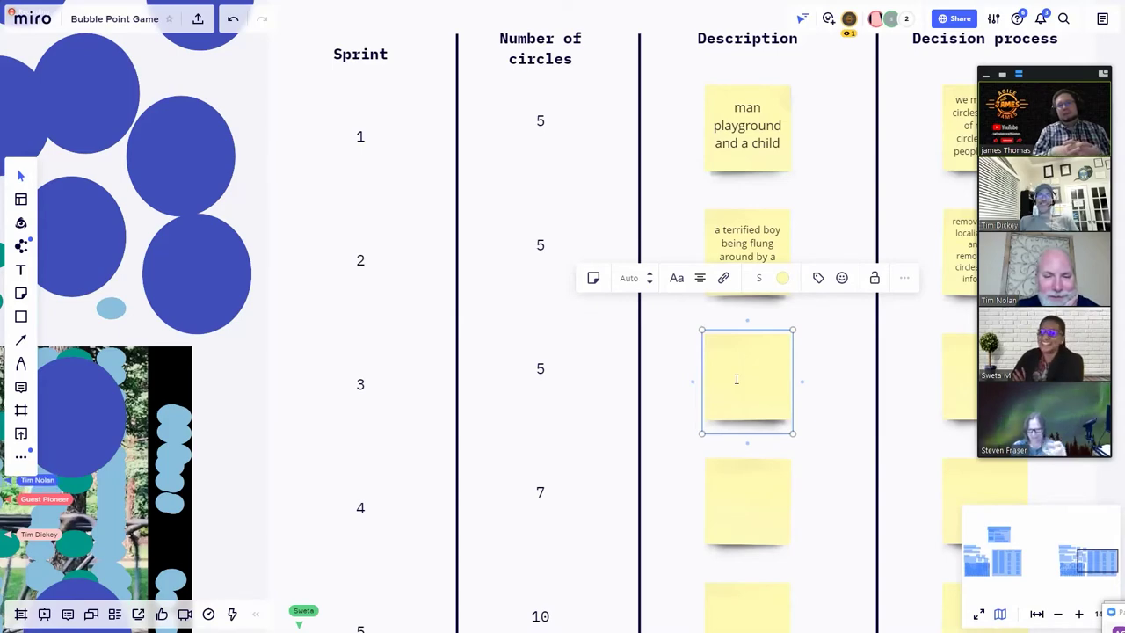
scroll(424, 243, down, 5)
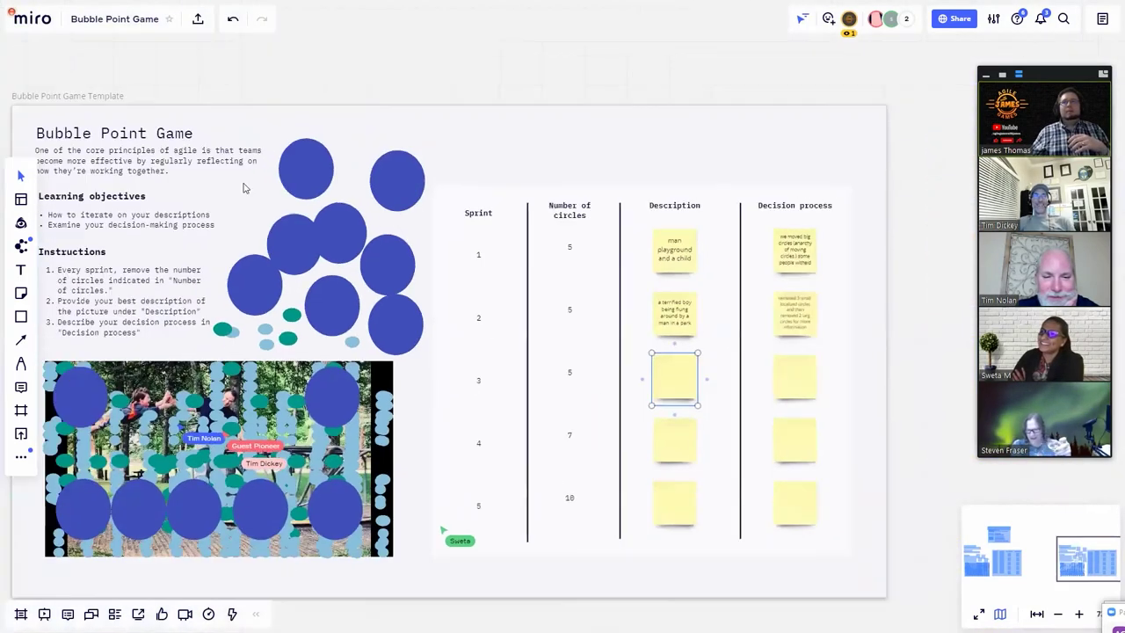
scroll(243, 192, down, 3)
scroll(306, 409, up, 5)
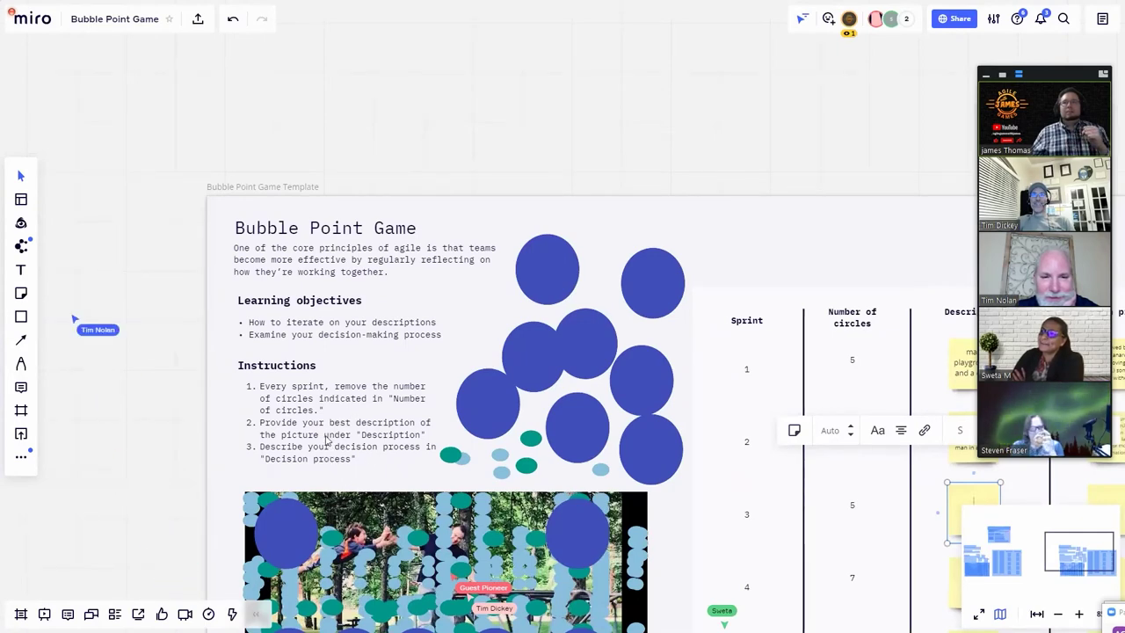
scroll(333, 441, up, 3)
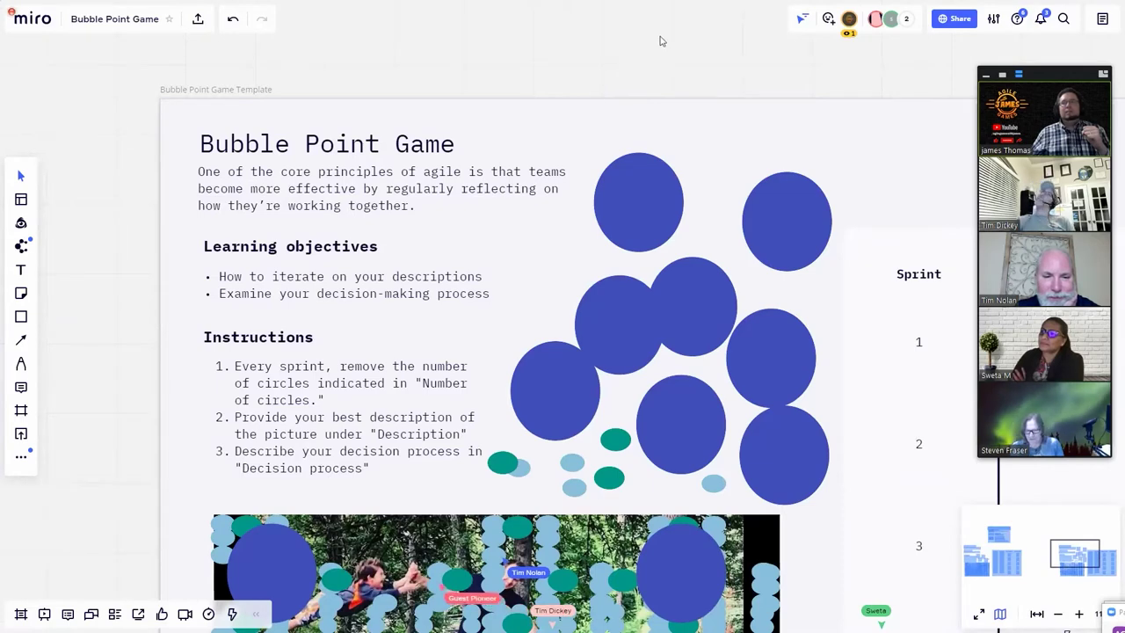
Enter "no new information" in the sprint 3 description note.
scroll(745, 362, right, 5)
scroll(745, 362, right, 5)
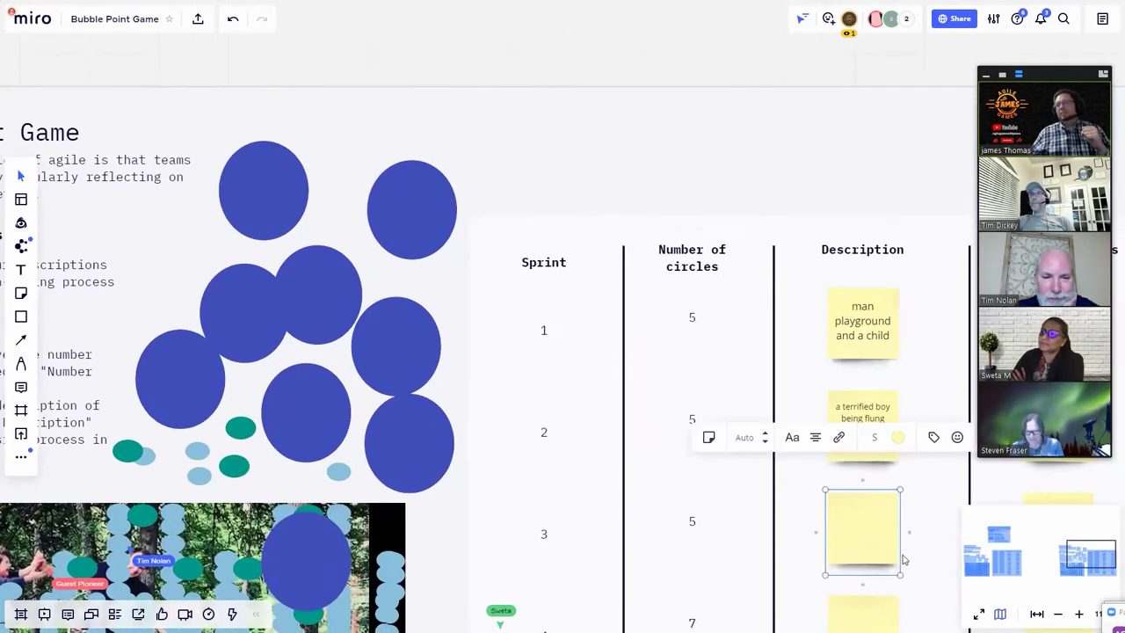
scroll(791, 475, up, 5)
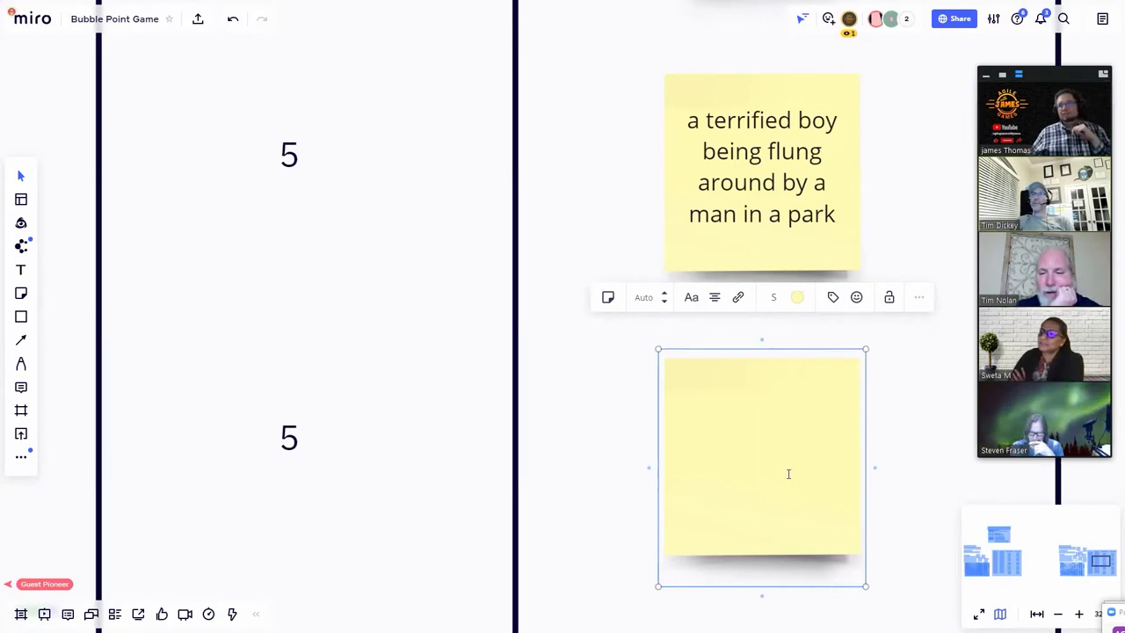
scroll(788, 473, down, 10)
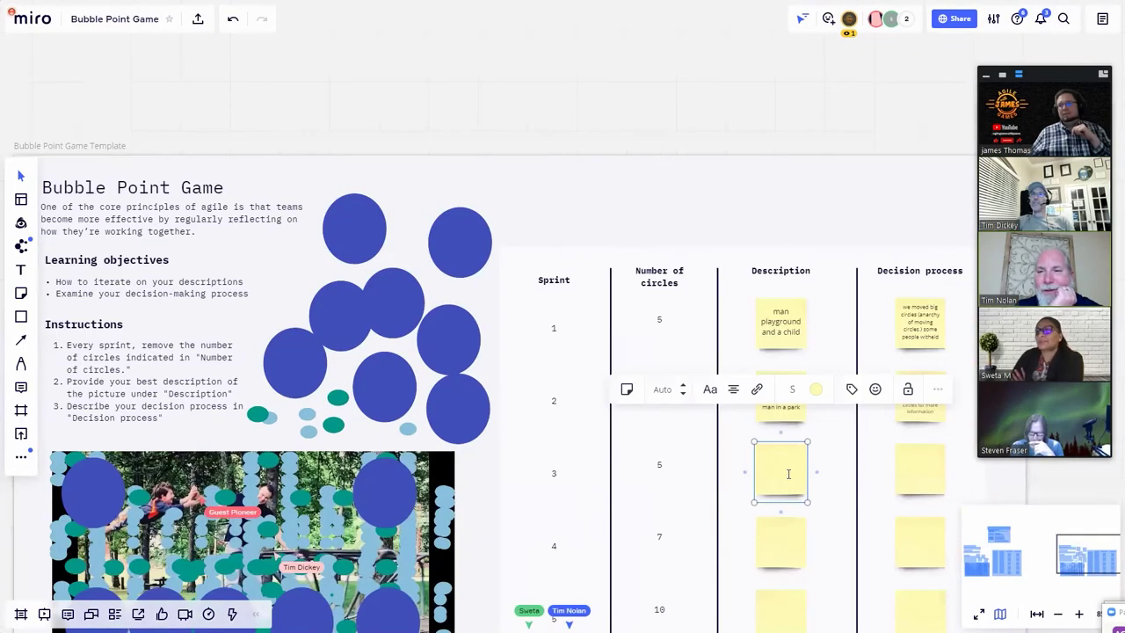
scroll(788, 474, up, 10)
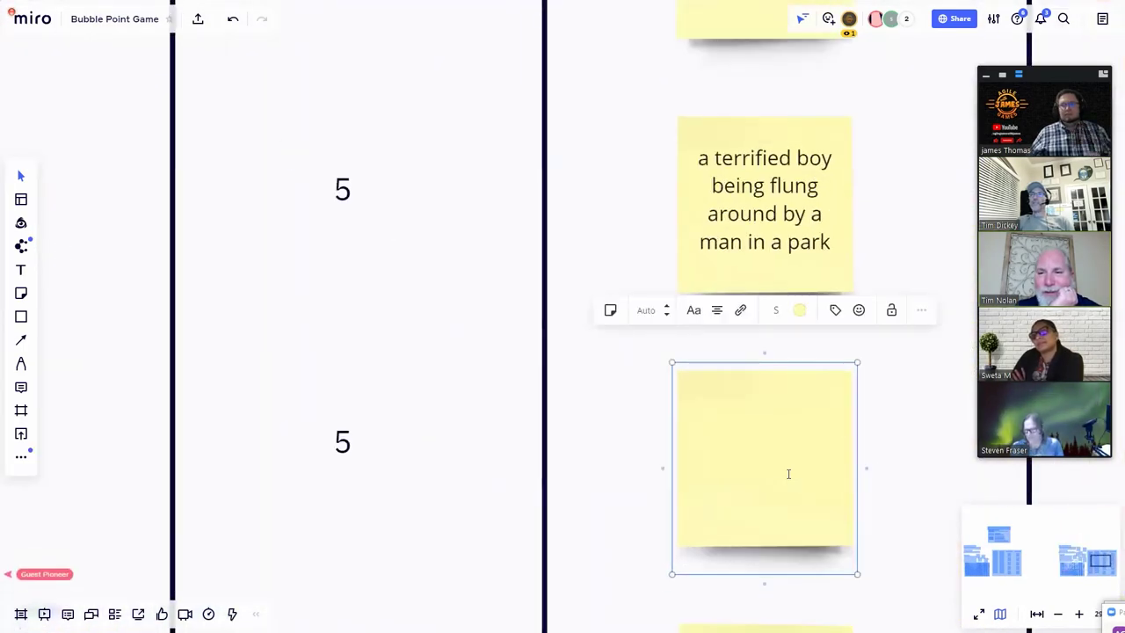
text(no new i)
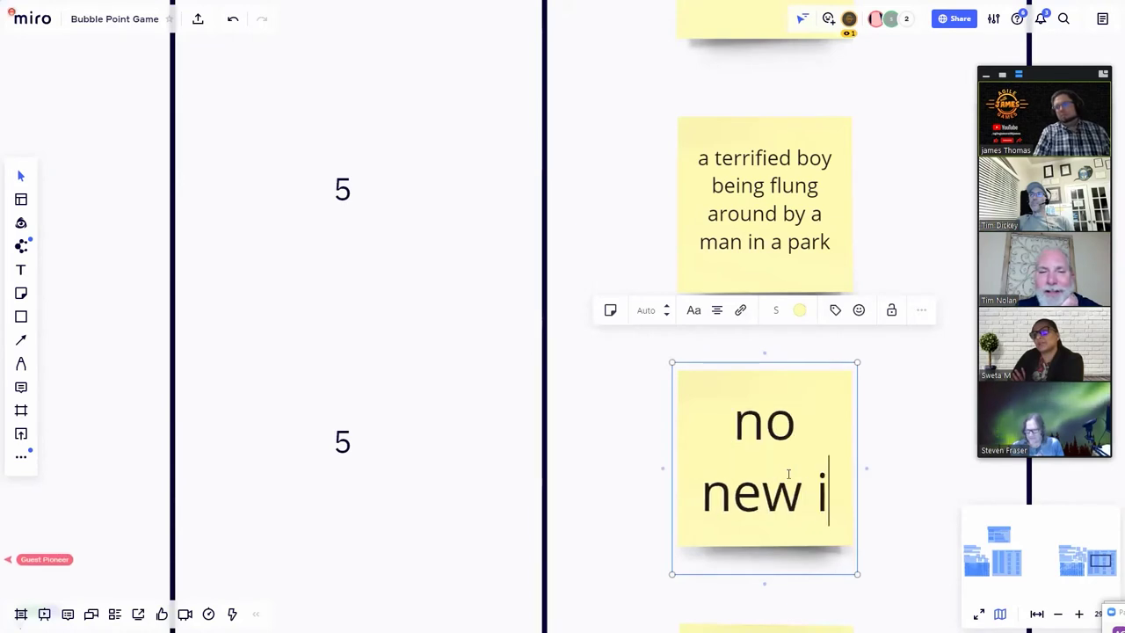
text(nformation)
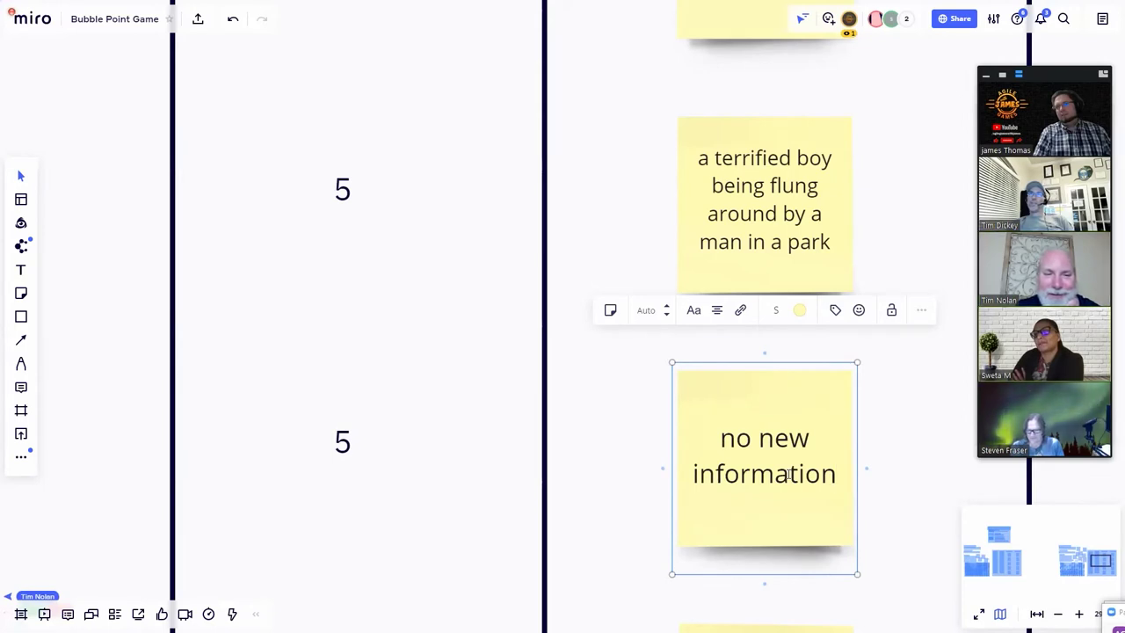
Replace the sprint 3 description note's text with "the father seems terrified and the child is".
triple_click(789, 474)
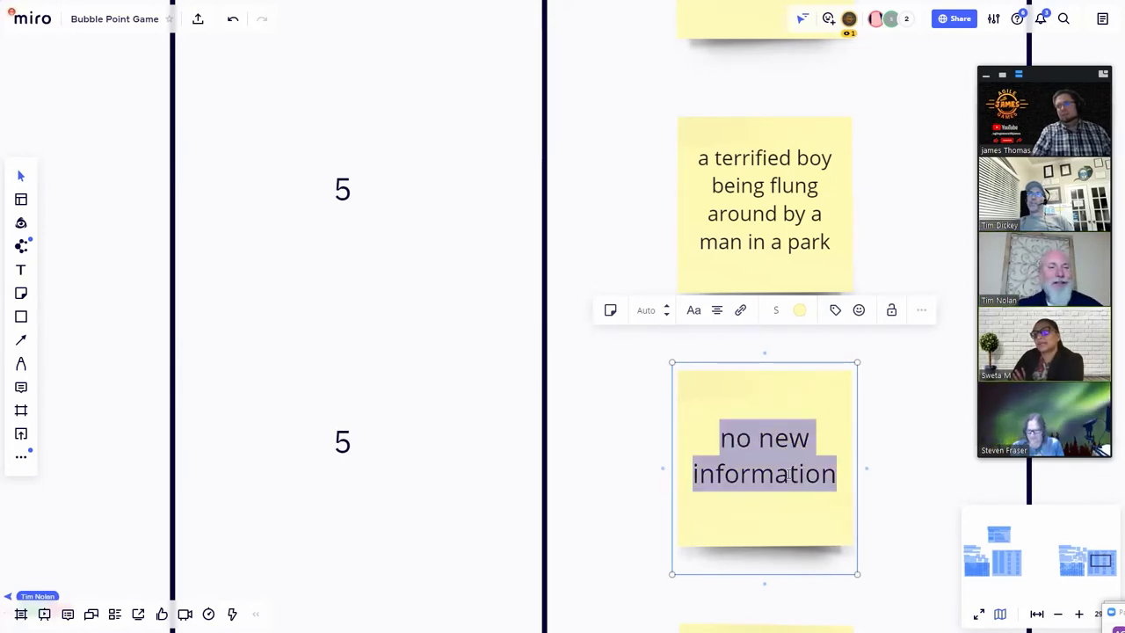
text(the )
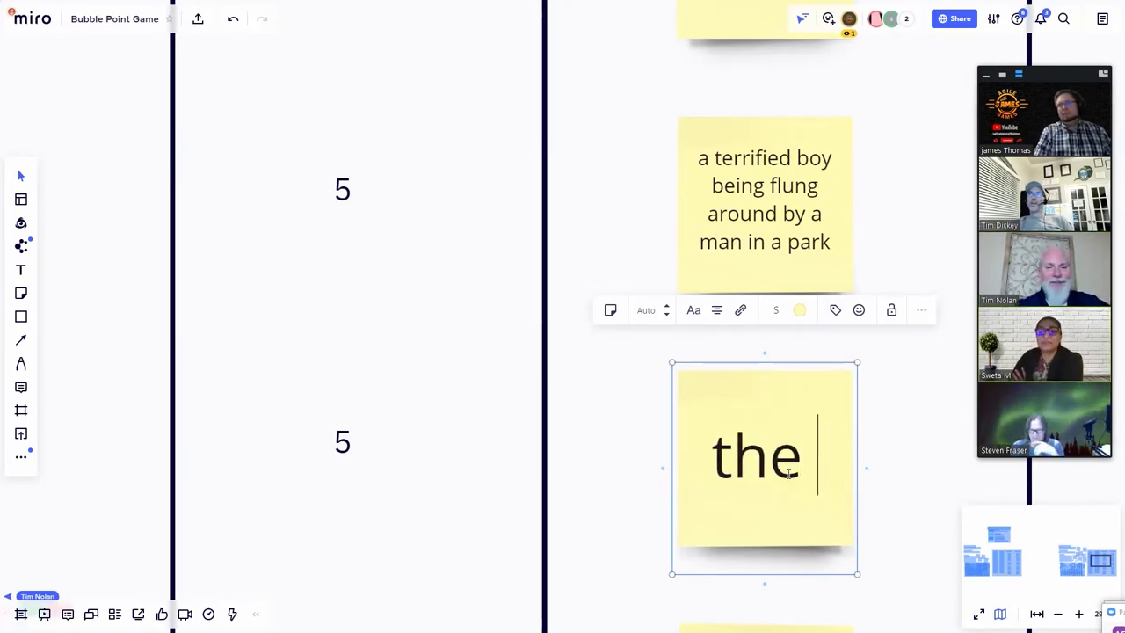
text(father seem)
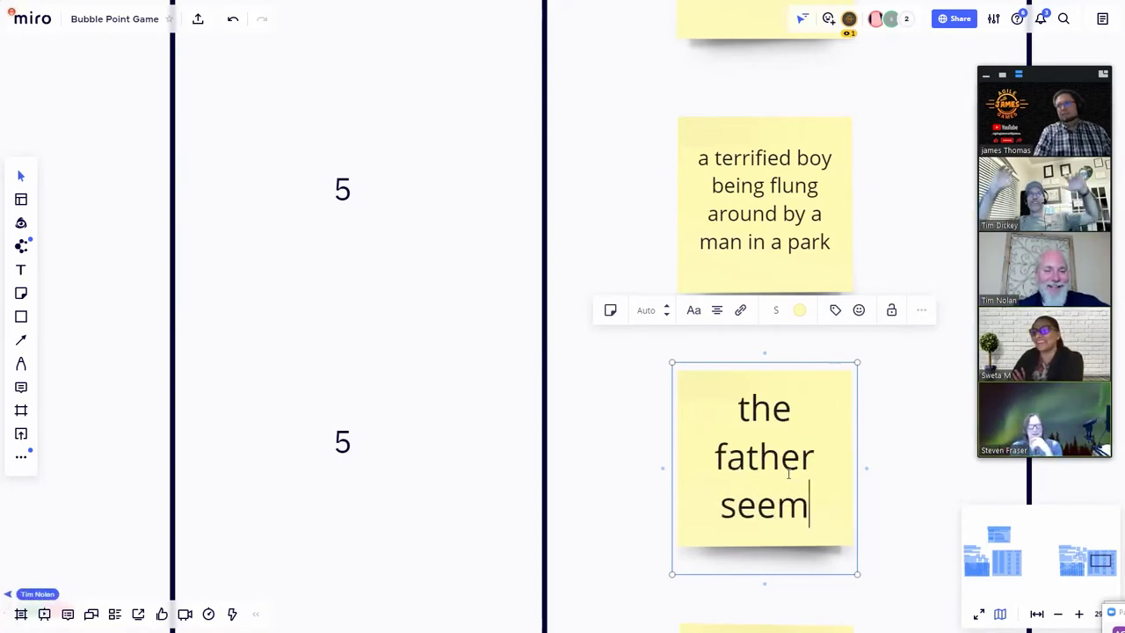
text(s ter)
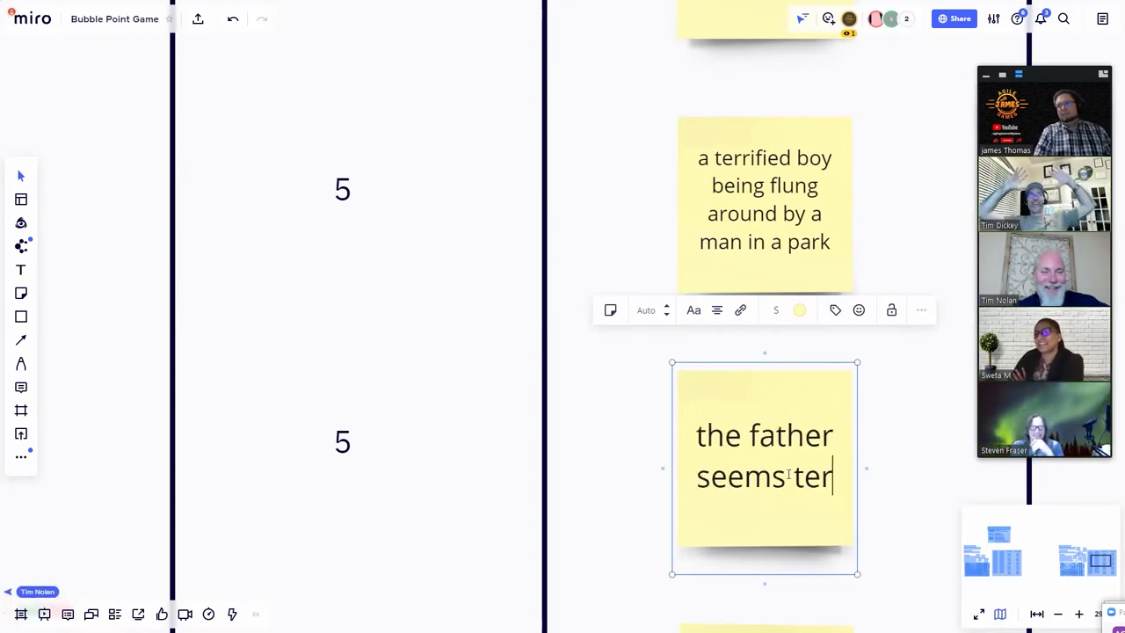
text(rified and teh)
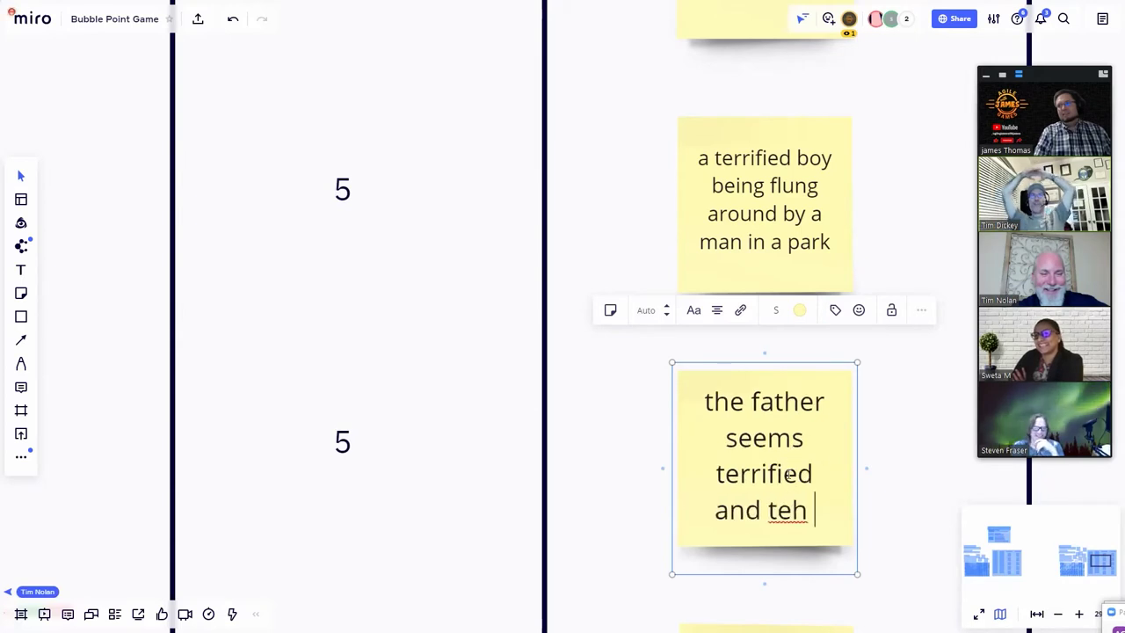
key(BackSpace)
key(BackSpace)
key(BackSpace)
text(he )
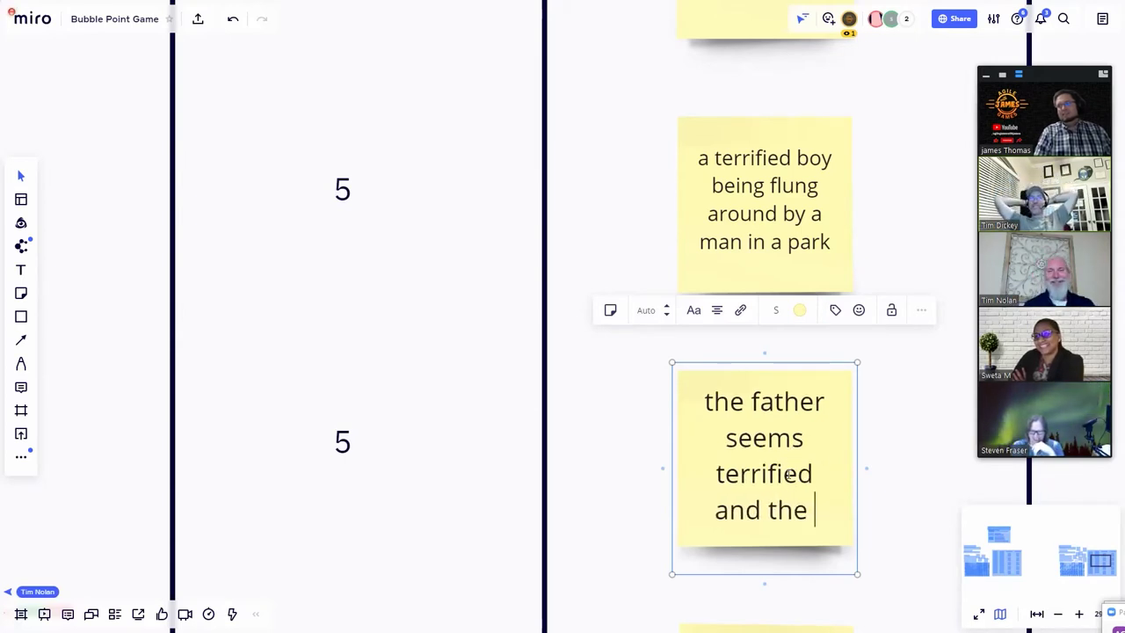
text(child )
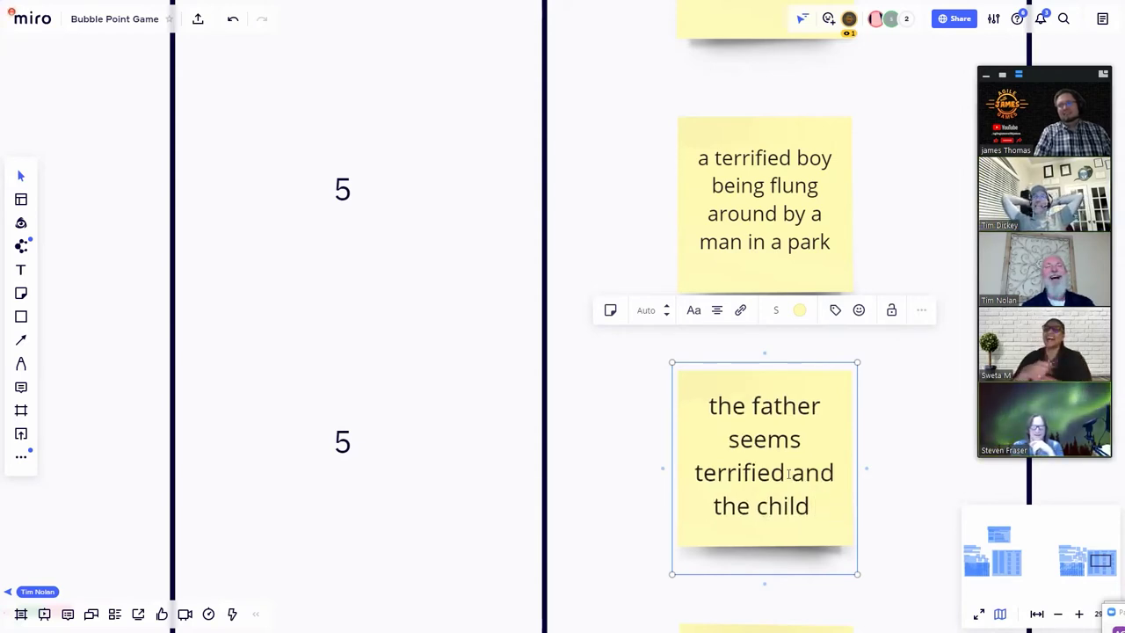
text(si)
key(BackSpace)
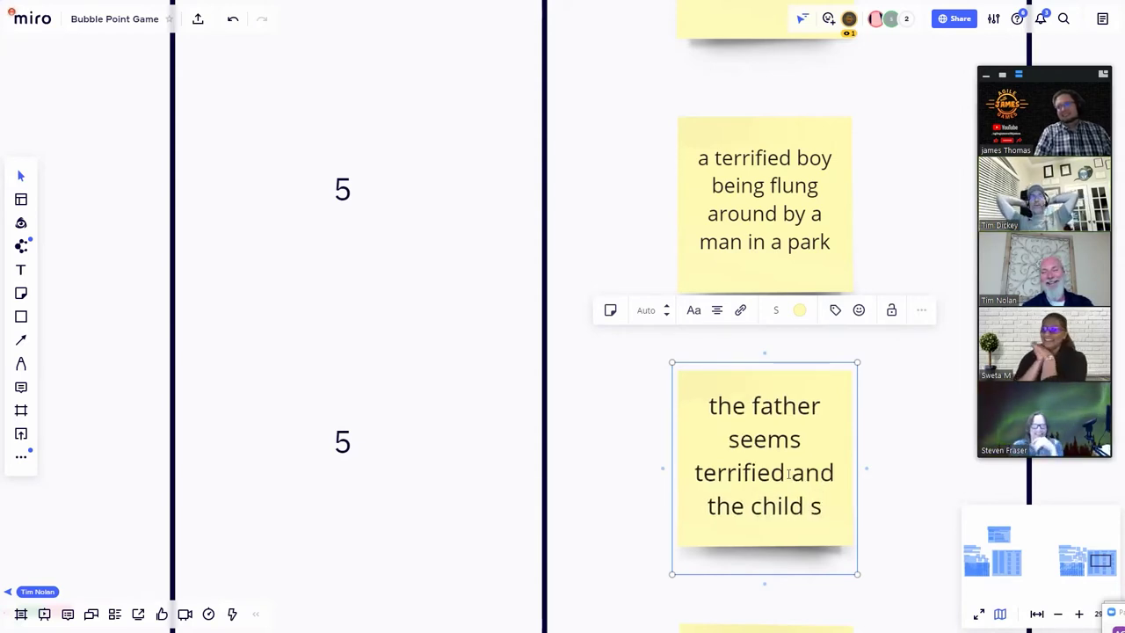
key(BackSpace)
text(is)
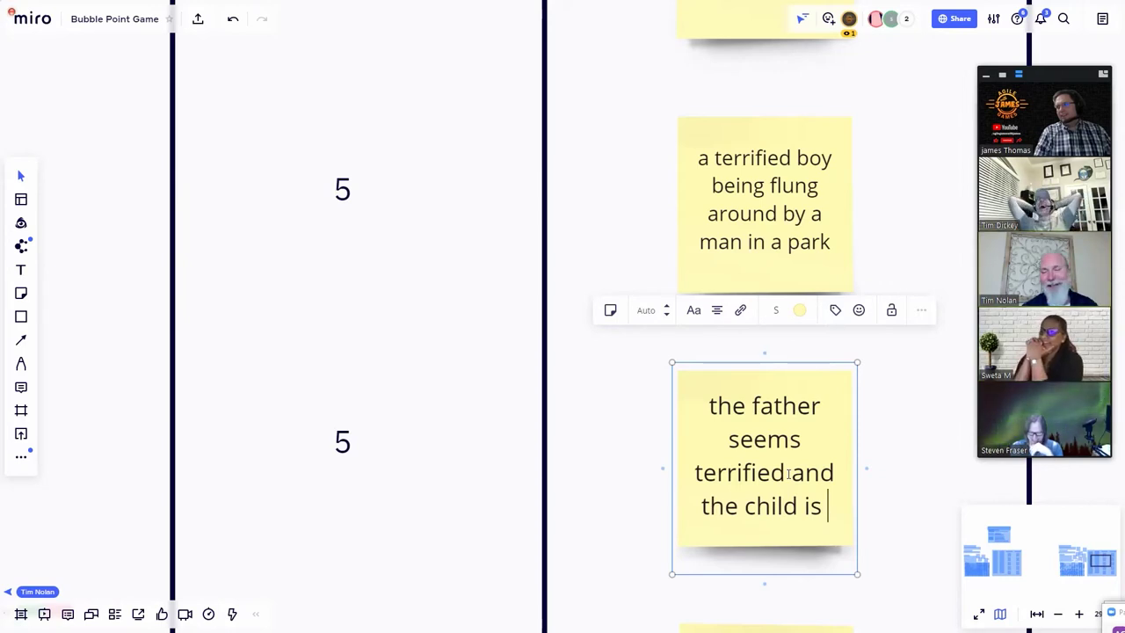
click(872, 487)
Complete the sprint 3 description by adding "happy" at the end of the sentence.
scroll(848, 488, down, 2)
scroll(838, 484, up, 4)
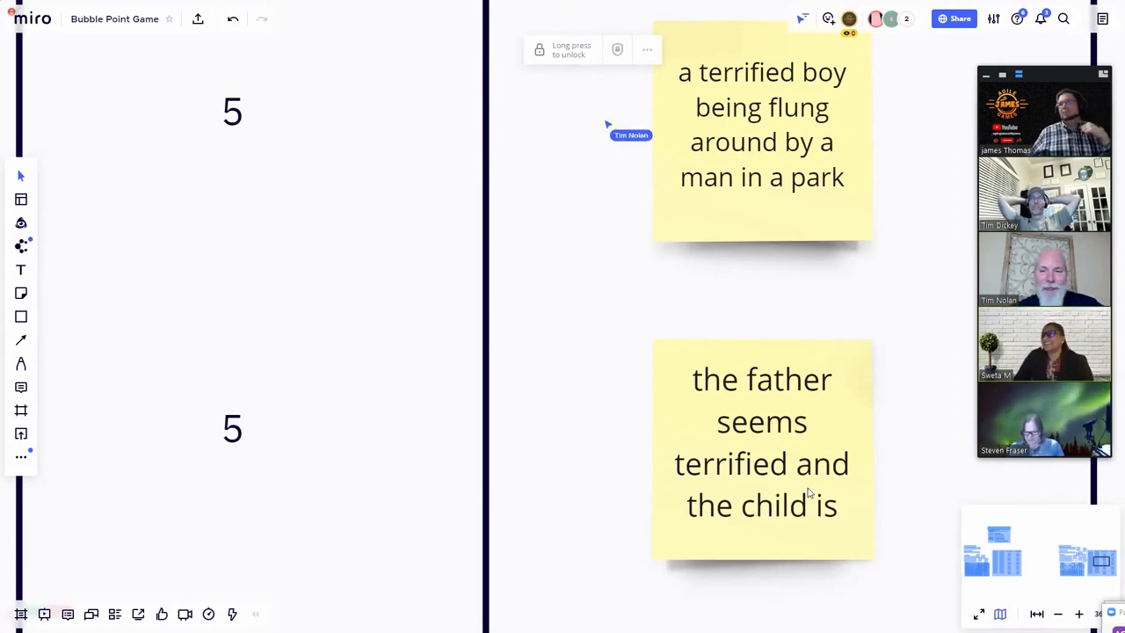
double_click(808, 492)
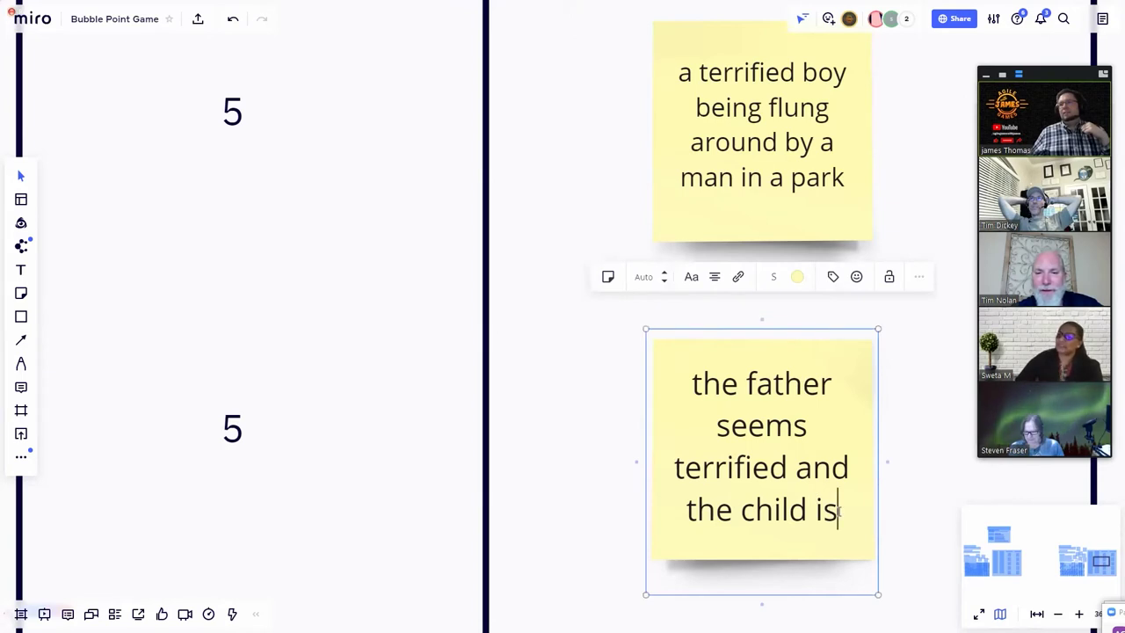
text(hapy)
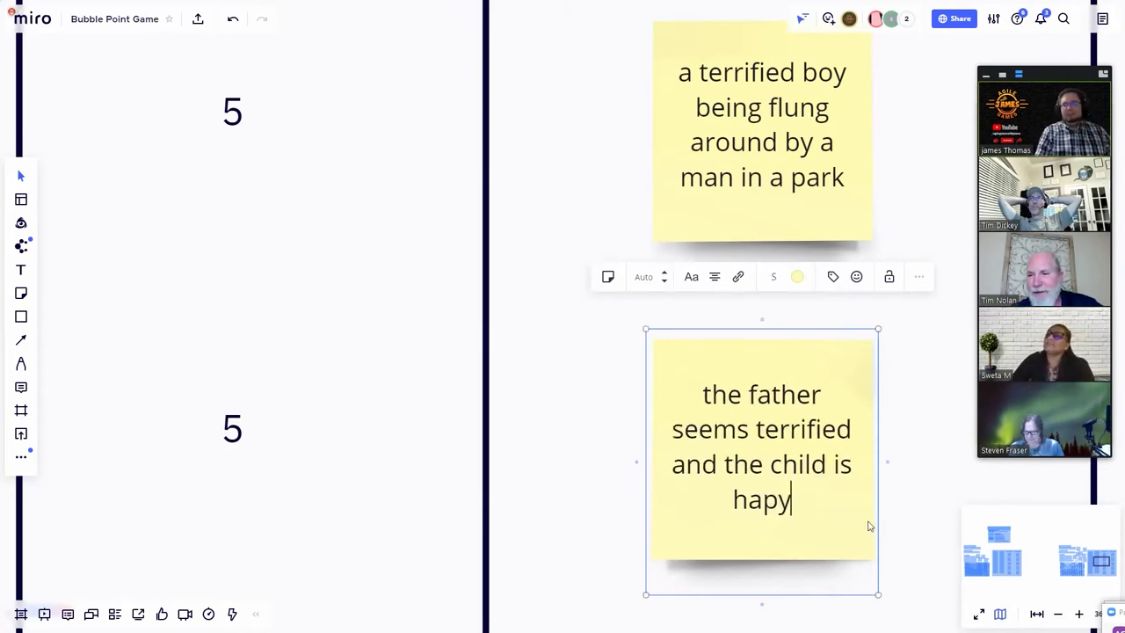
key(BackSpace)
text(py)
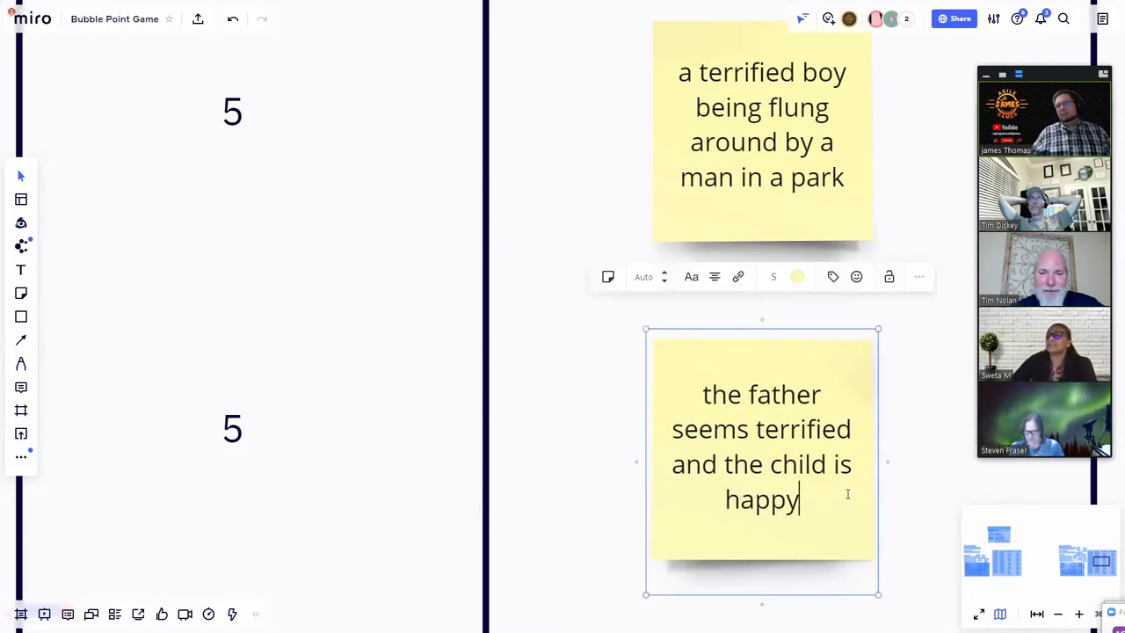
click(969, 456)
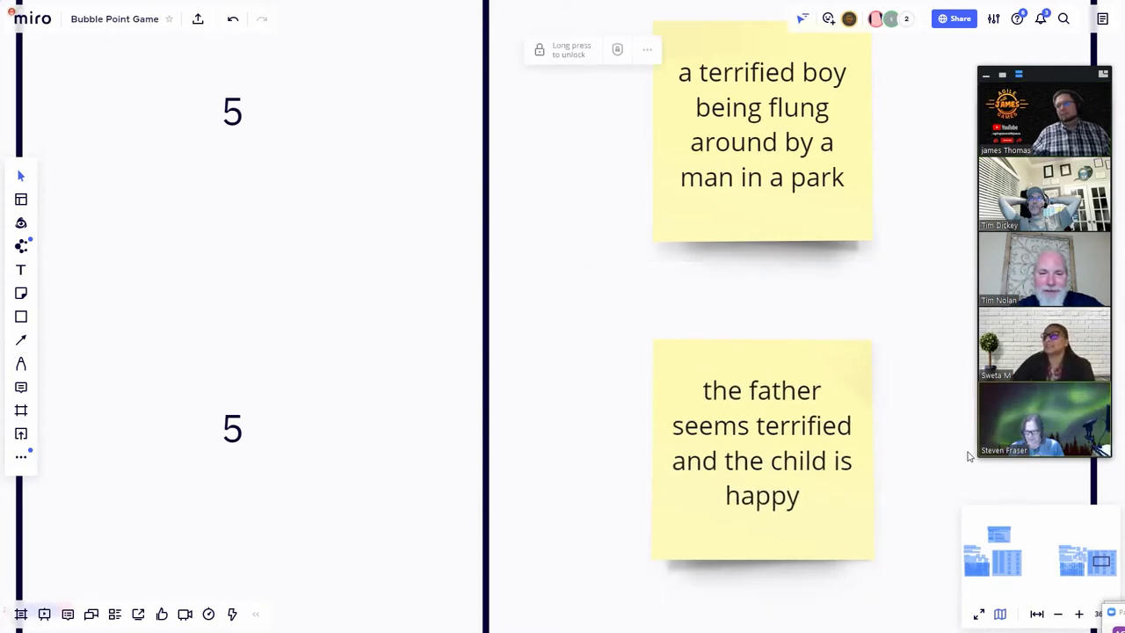
Change "terrified" to "happy" in the sprint 3 description and shift the note slightly down and to the right.
double_click(822, 467)
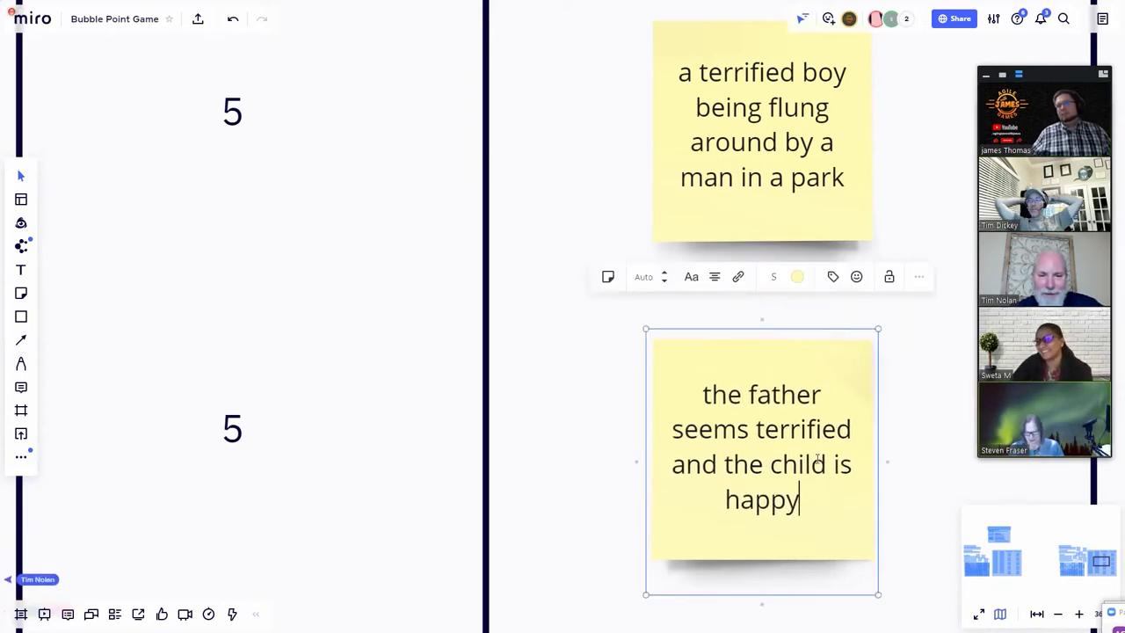
drag(756, 429, 852, 433)
key(Escape)
click(848, 431)
double_click(842, 428)
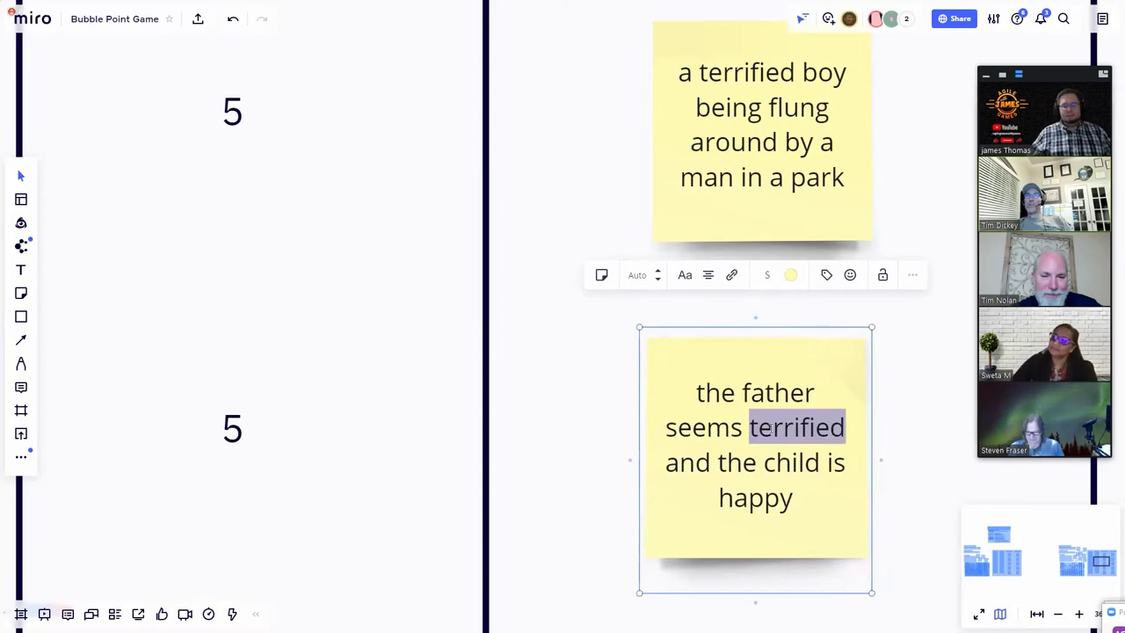
text(happy)
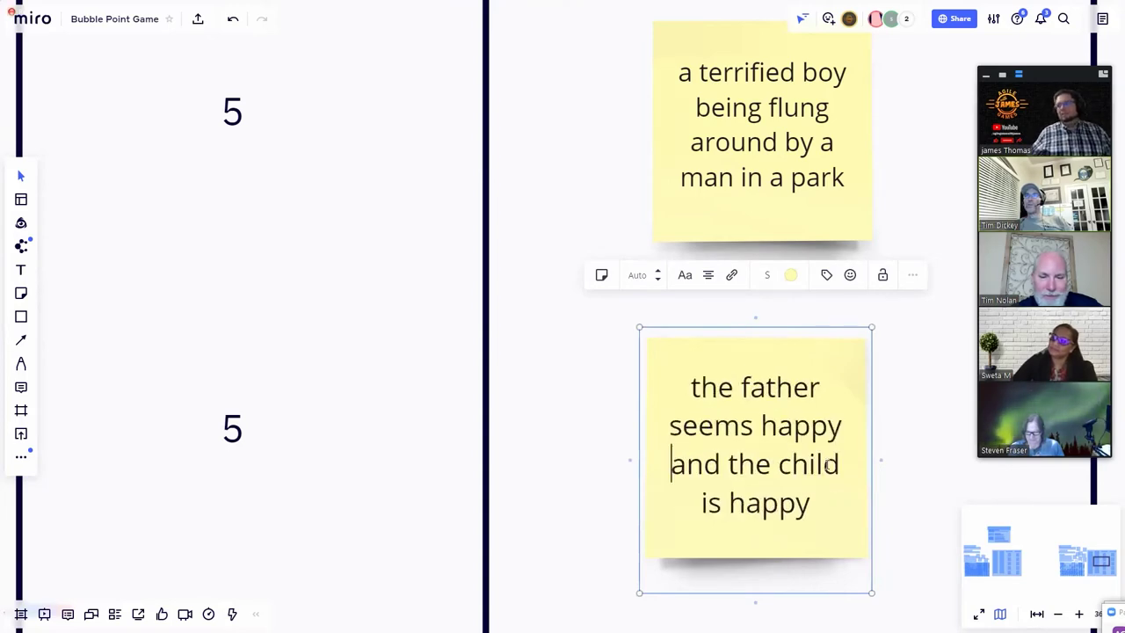
click(917, 450)
drag(756, 445, 776, 467)
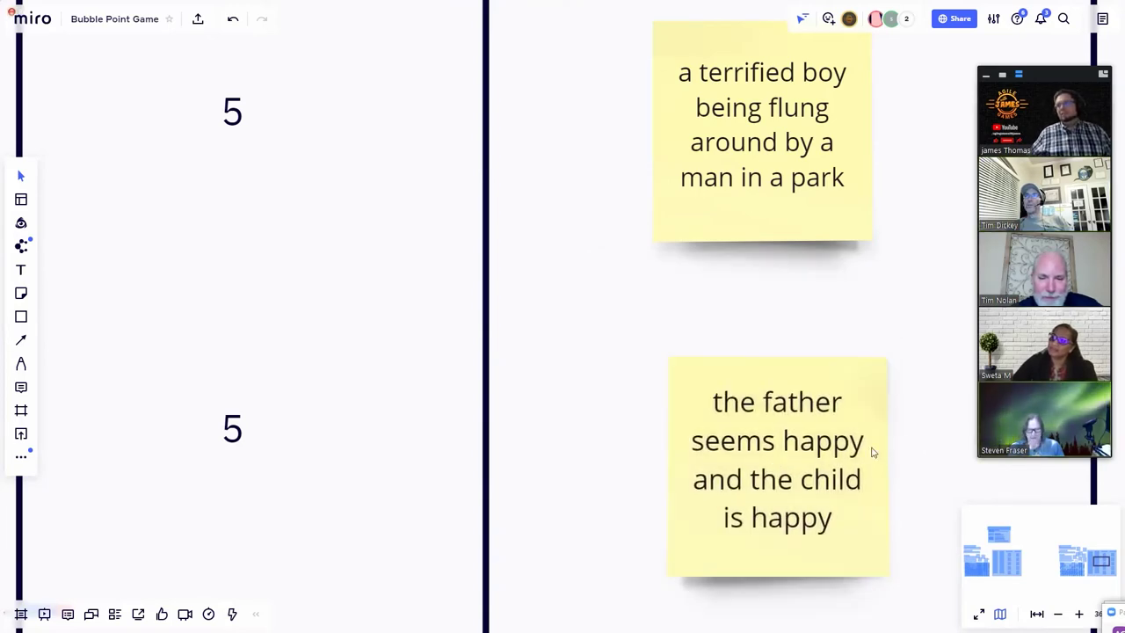
Enter "consensus" in the empty sprint 3 decision process note, correcting its spelling.
scroll(911, 447, down, 5)
scroll(489, 362, down, 3)
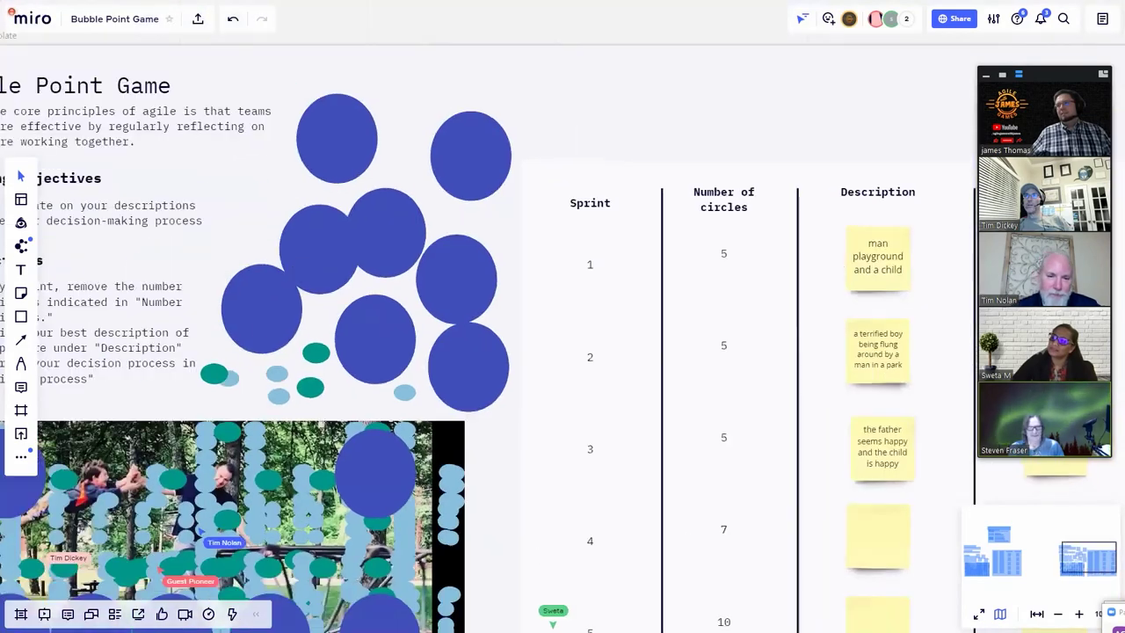
scroll(1064, 440, up, 5)
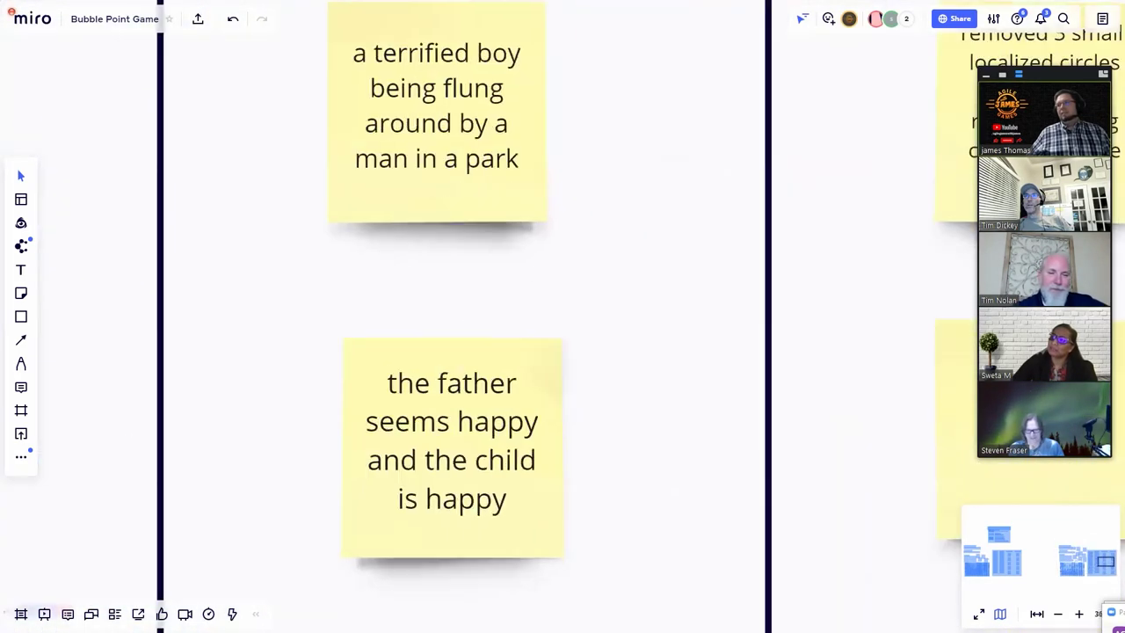
scroll(719, 287, right, 6)
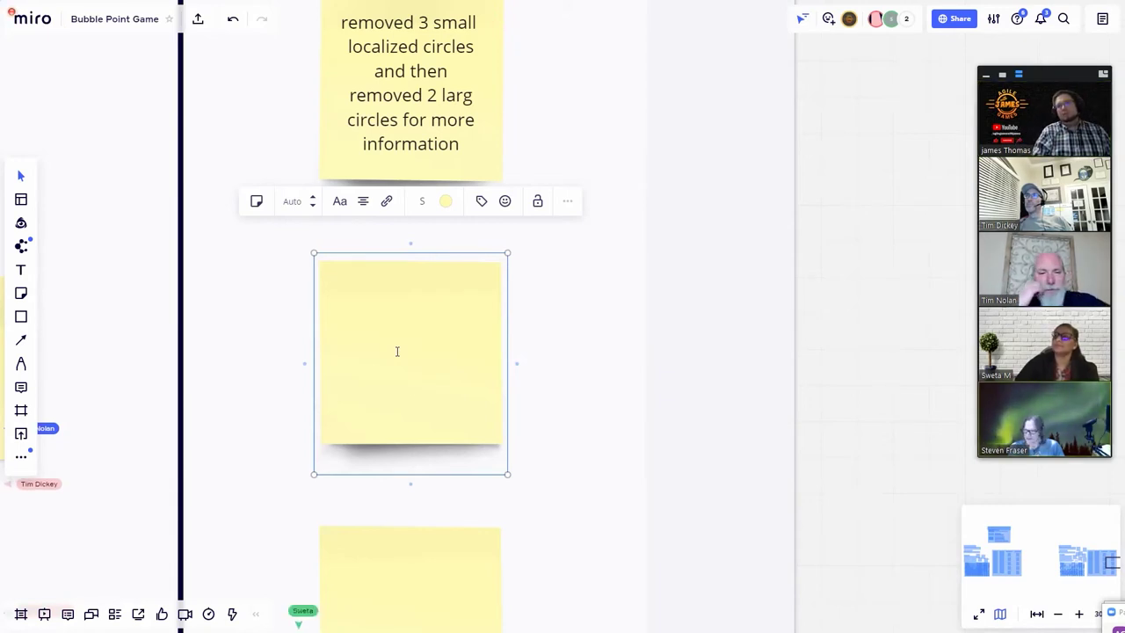
text(cons)
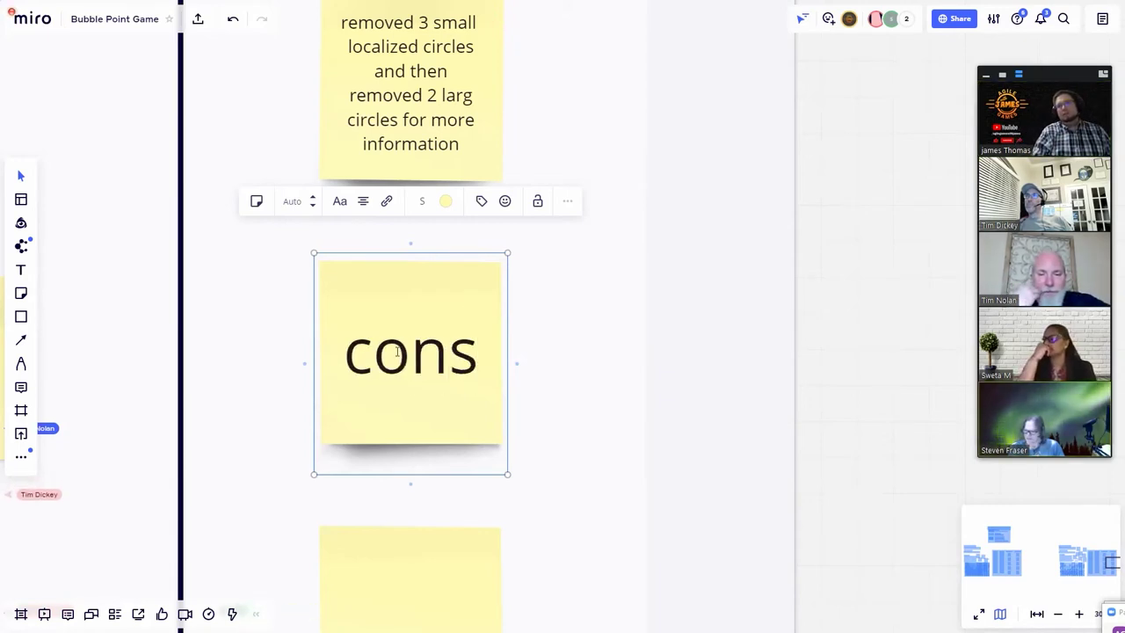
text(encus)
key(Return)
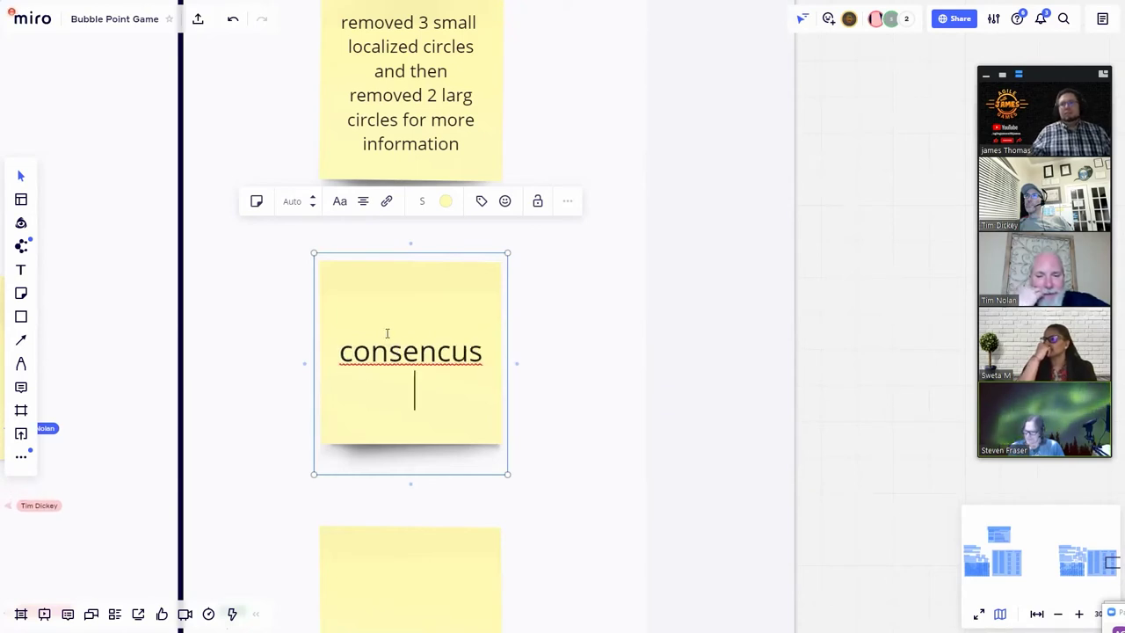
right_click(387, 337)
click(400, 344)
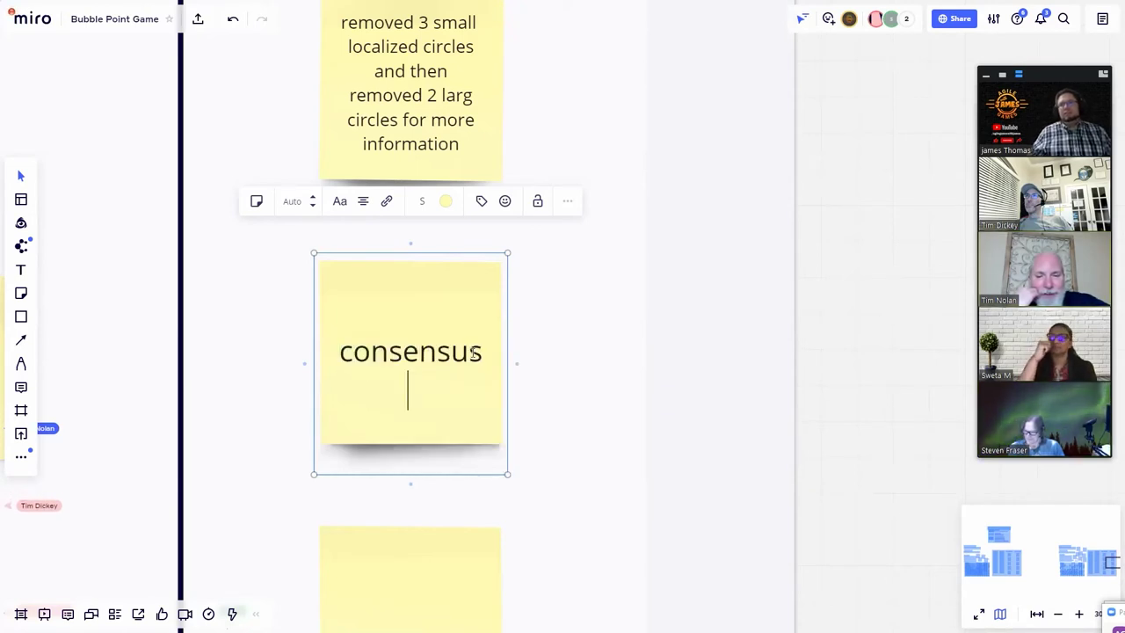
key(Escape)
double_click(482, 358)
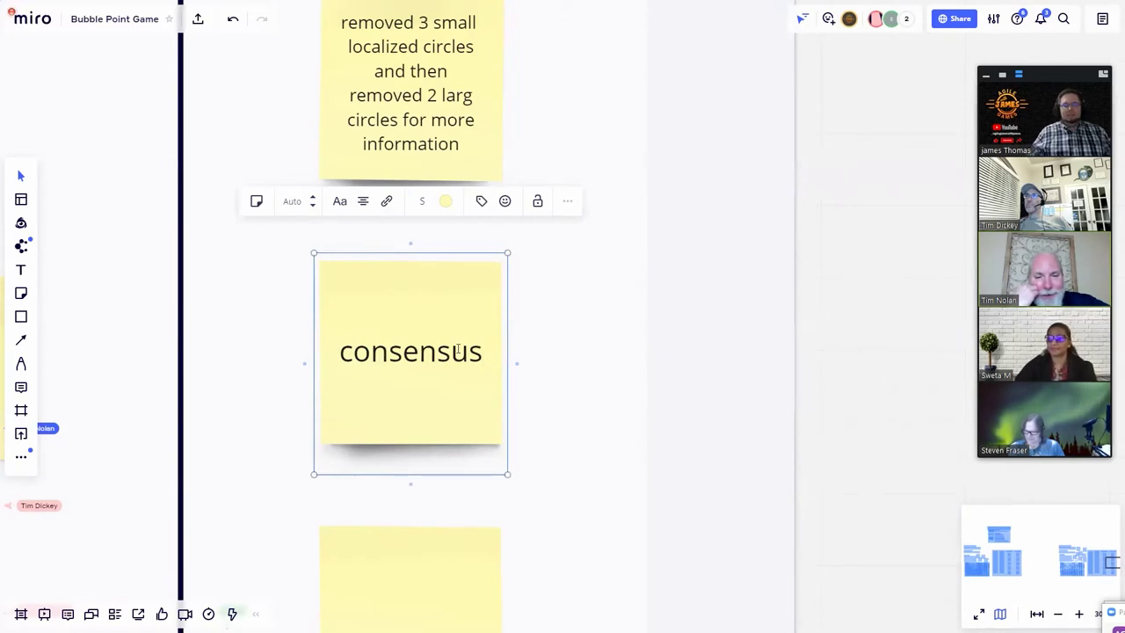
Extend the sprint 3 decision process note with "focused around the mans grip" after "consensus".
text(focused aro)
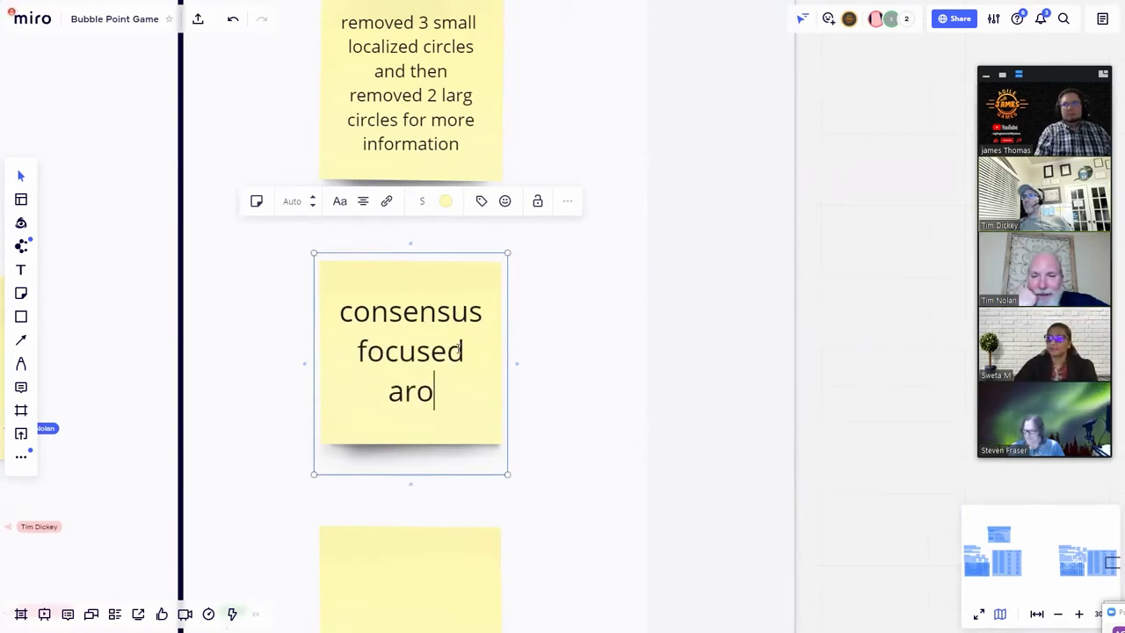
text(und teh man)
key(BackSpace)
key(BackSpace)
key(BackSpace)
key(BackSpace)
key(BackSpace)
text(hmans)
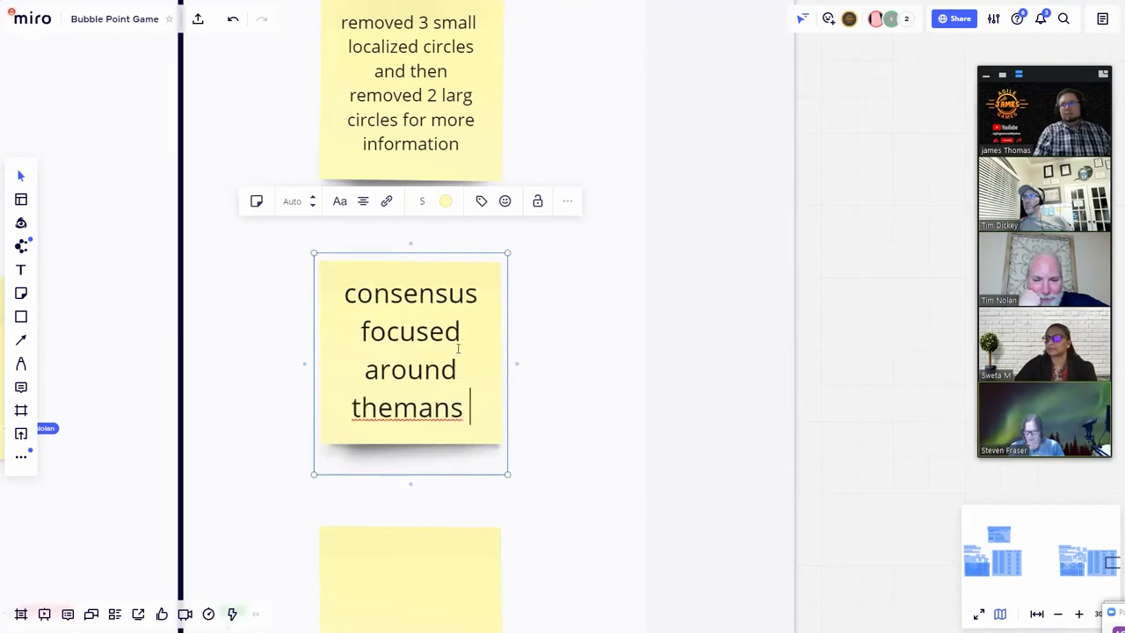
key(BackSpace)
key(BackSpace)
key(BackSpace)
key(BackSpace)
key(BackSpace)
text(mand)
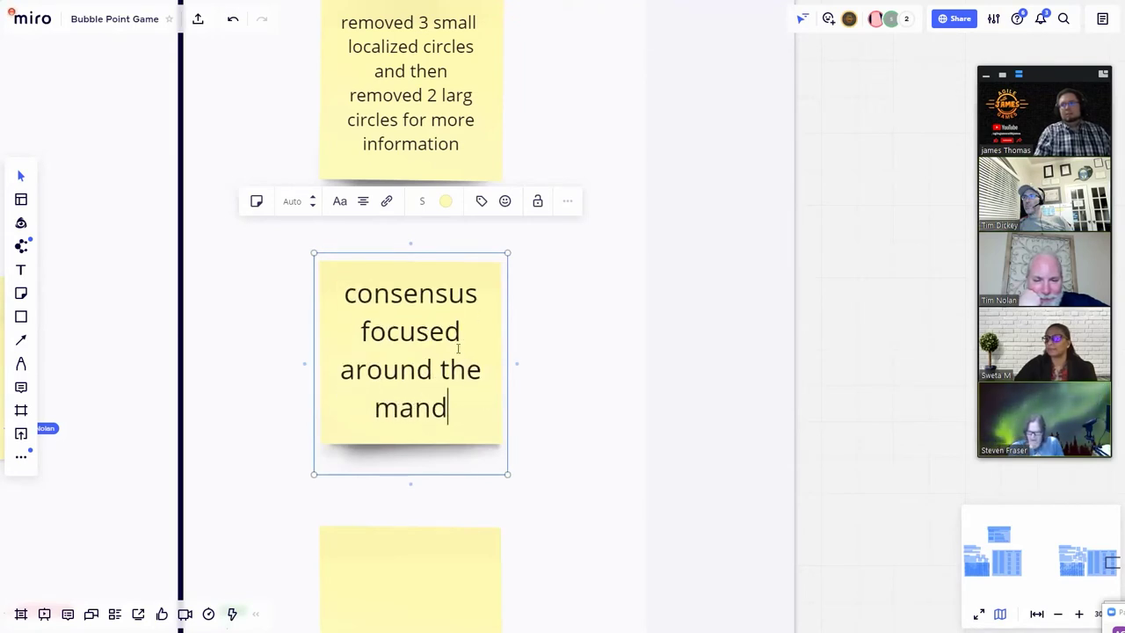
key(BackSpace)
text(s grip)
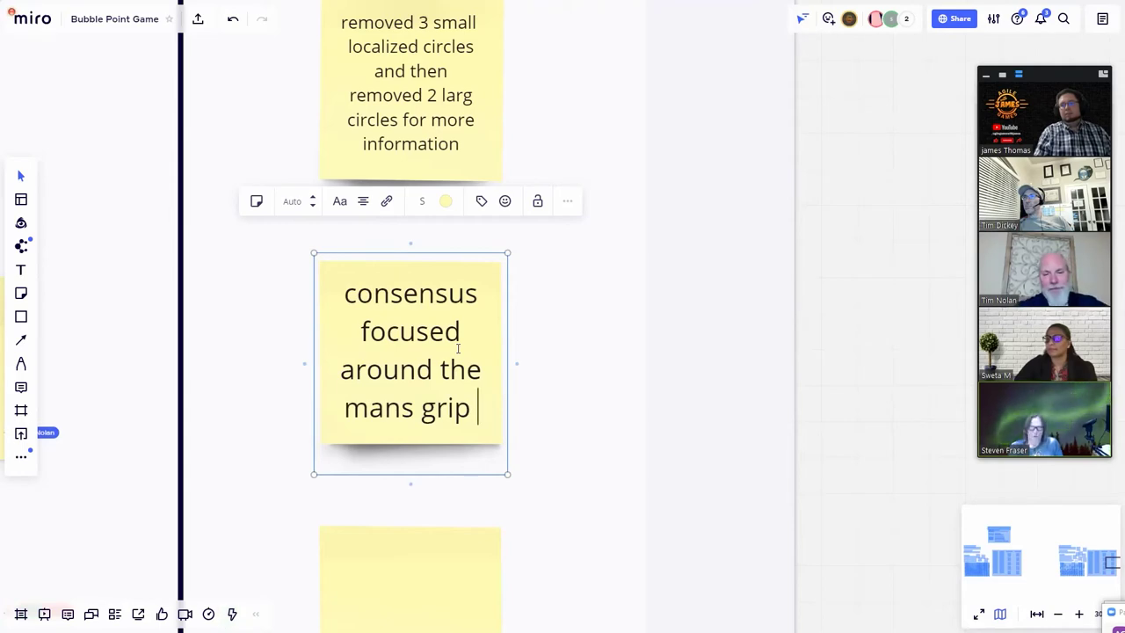
key(BackSpace)
click(603, 389)
Examine the circles still covering the picture alongside the instructions and the sprint table.
scroll(602, 390, down, 5)
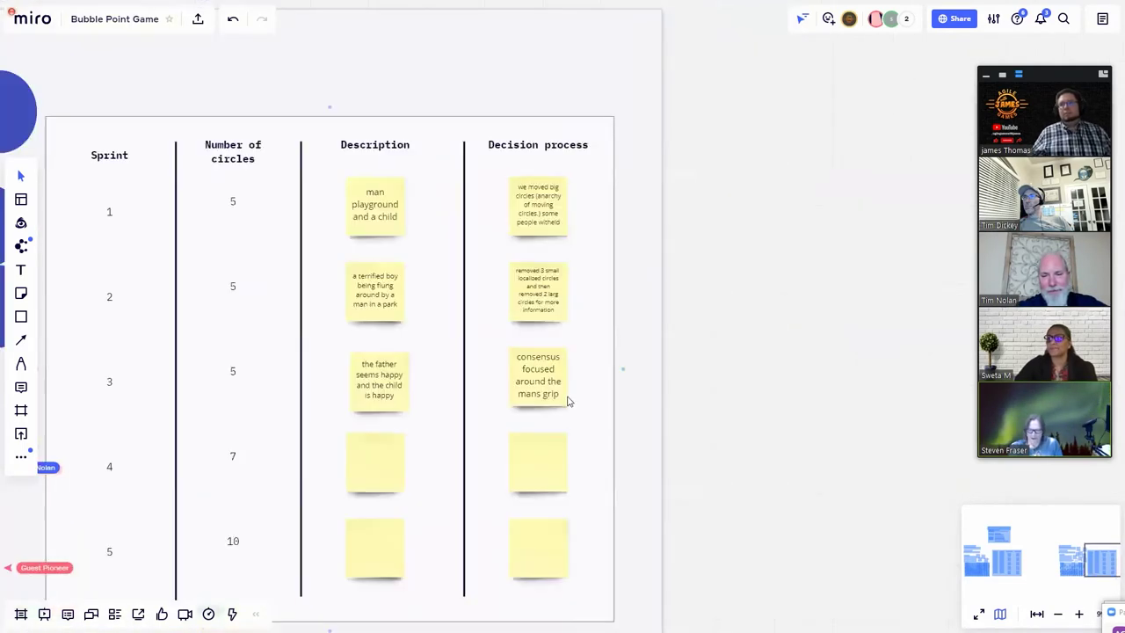
scroll(566, 401, down, 5)
scroll(208, 439, up, 6)
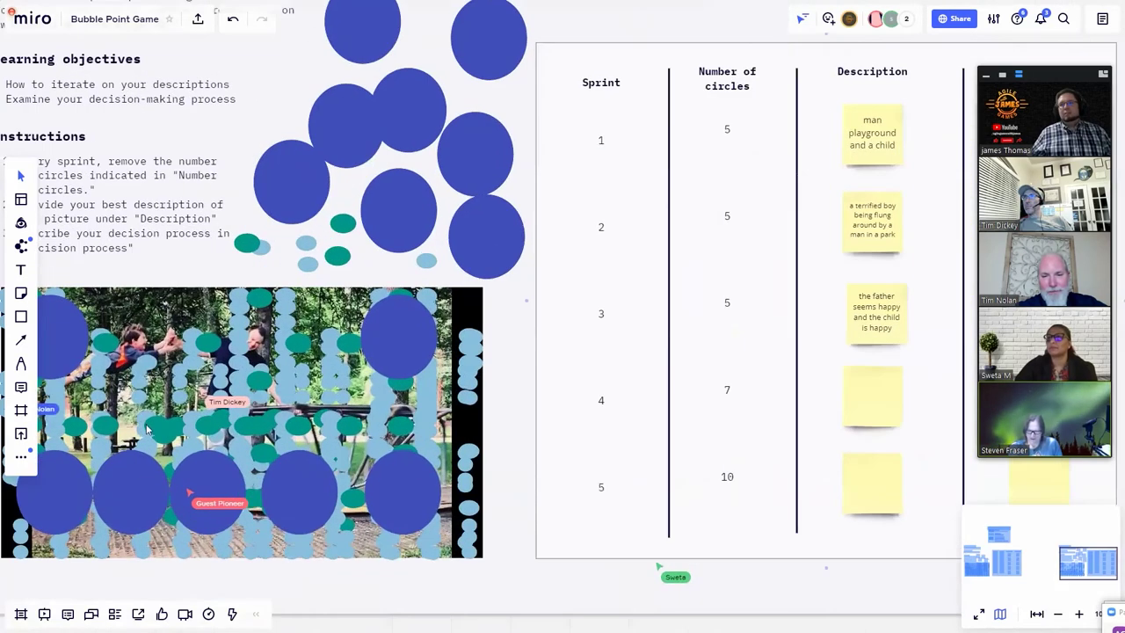
scroll(127, 421, down, 4)
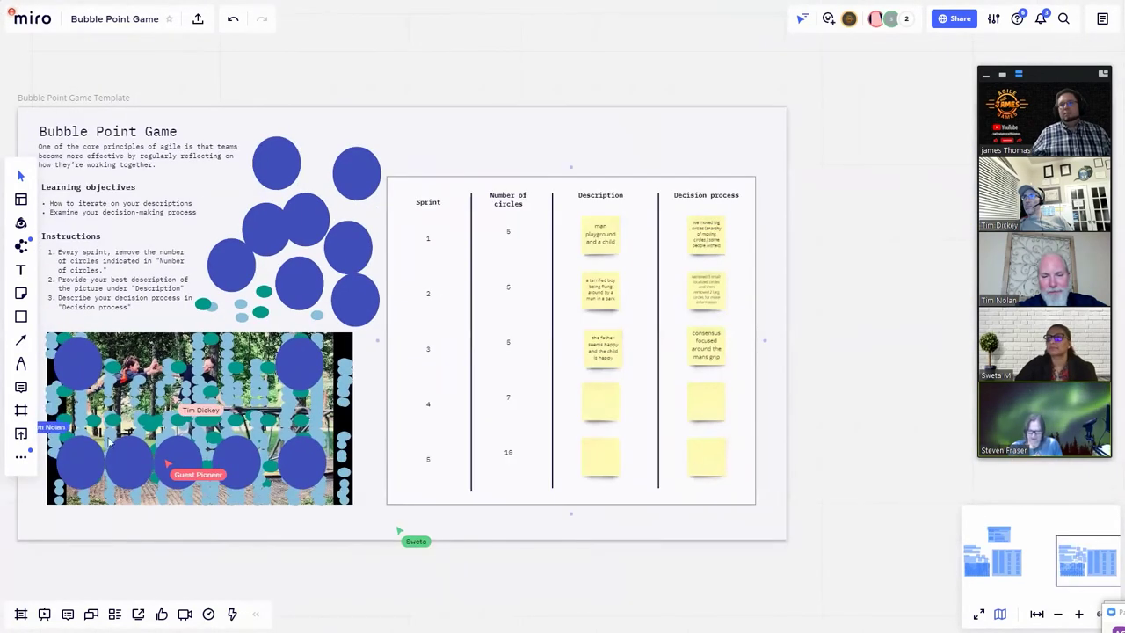
drag(219, 565, 307, 563)
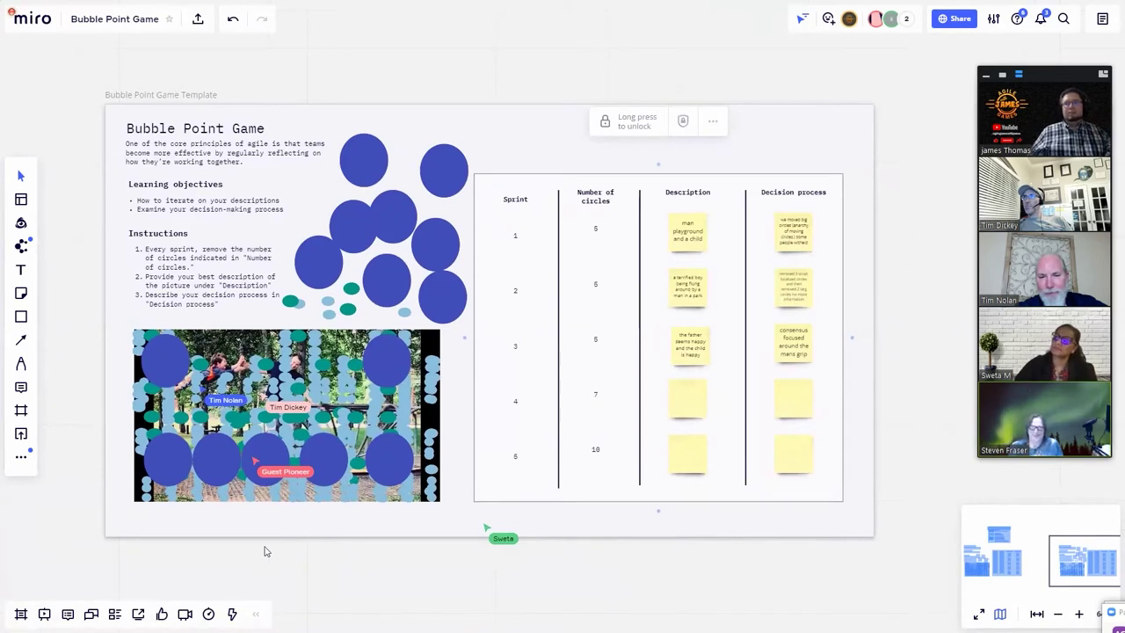
scroll(212, 536, up, 5)
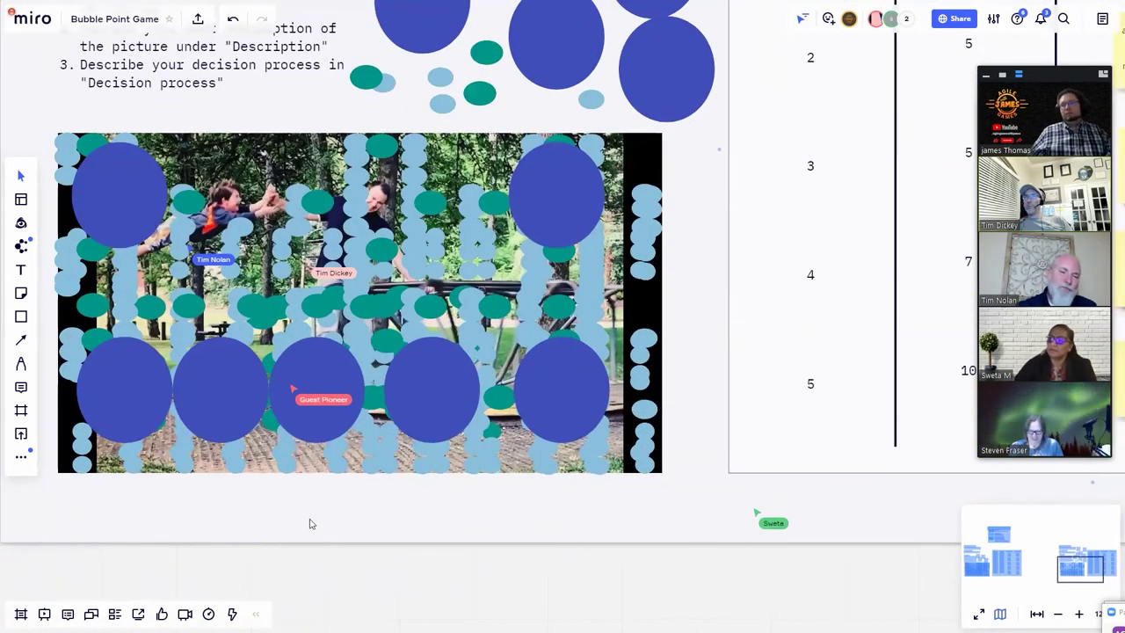
scroll(384, 498, down, 3)
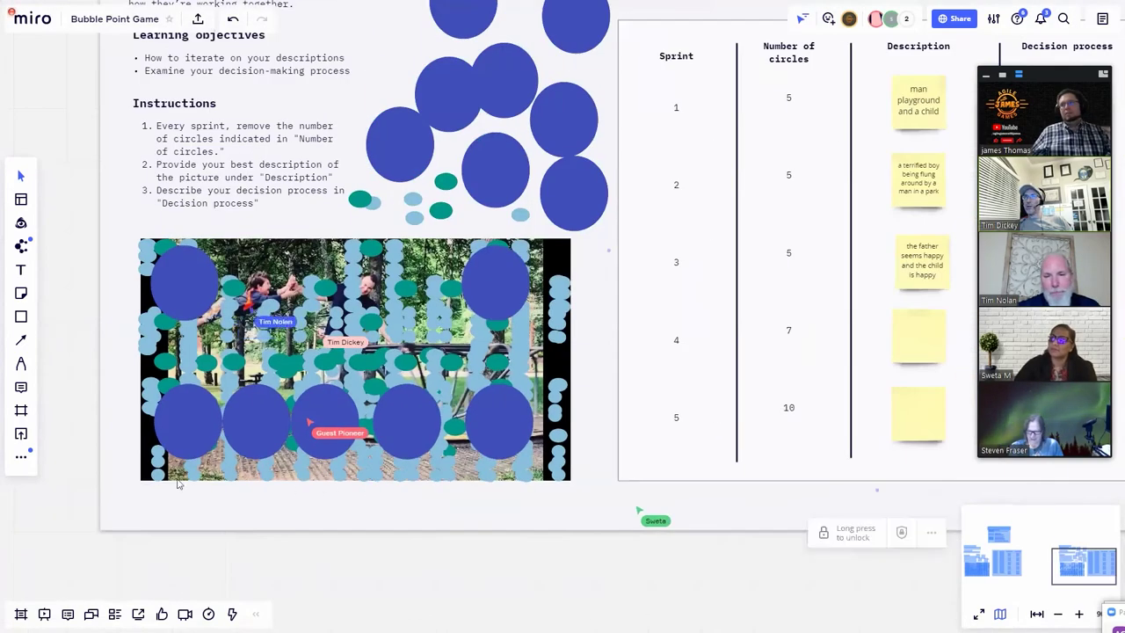
Examine the picture up close between the remaining circles, checking the figures, ground and playground equipment for the sprint 4 description.
scroll(164, 479, up, 5)
scroll(160, 475, up, 3)
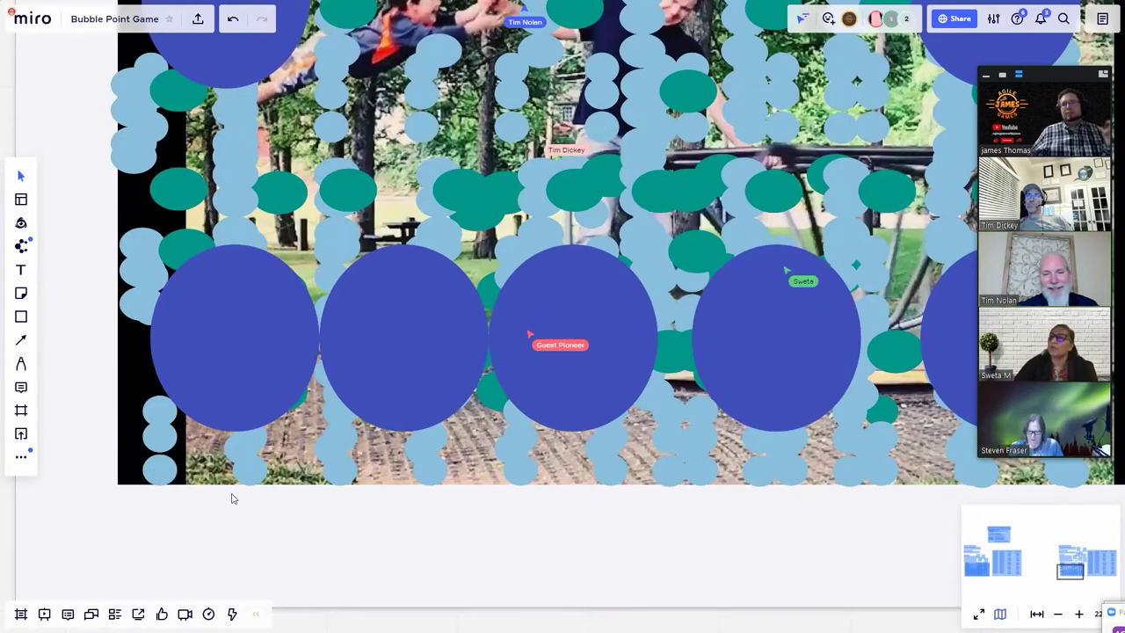
scroll(352, 518, down, 3)
drag(387, 537, 362, 544)
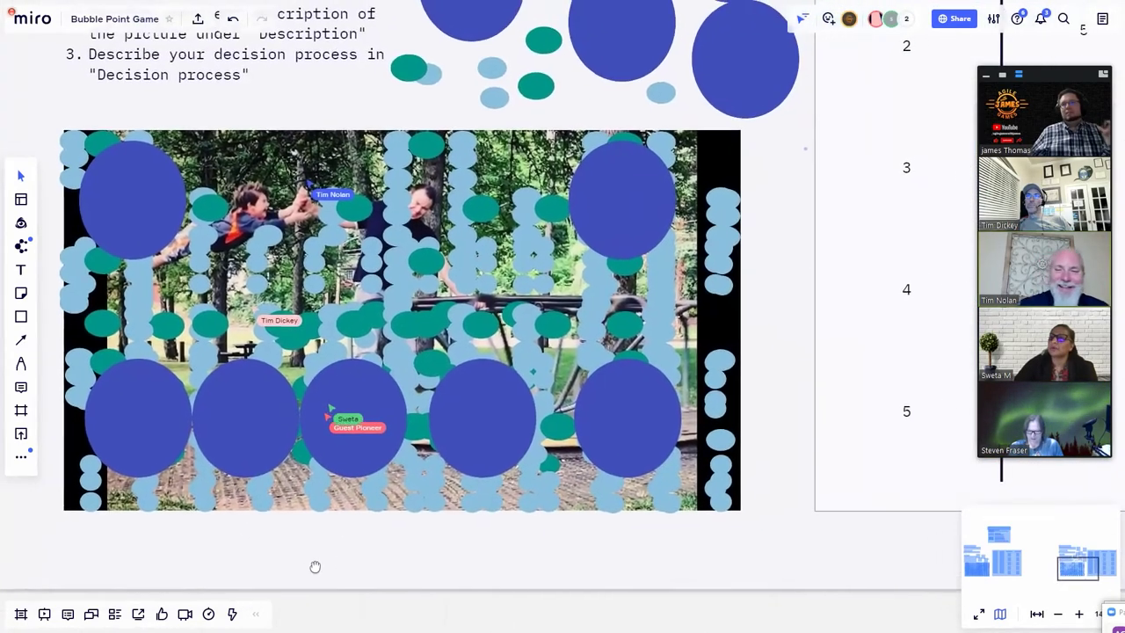
scroll(314, 569, right, 2)
scroll(313, 569, up, 1)
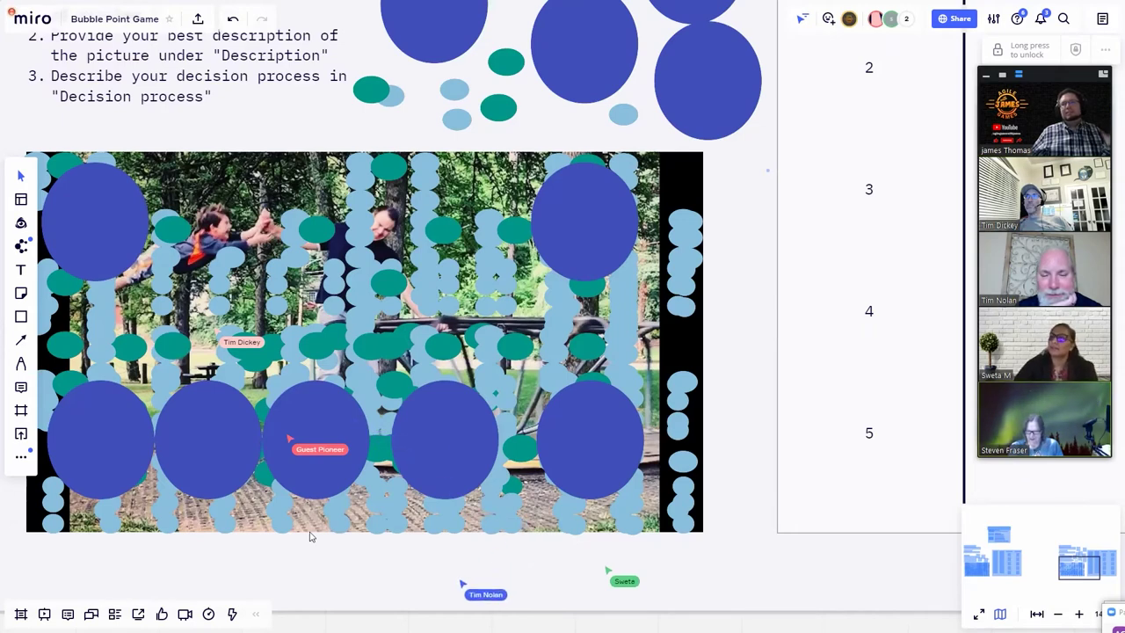
scroll(309, 536, down, 3)
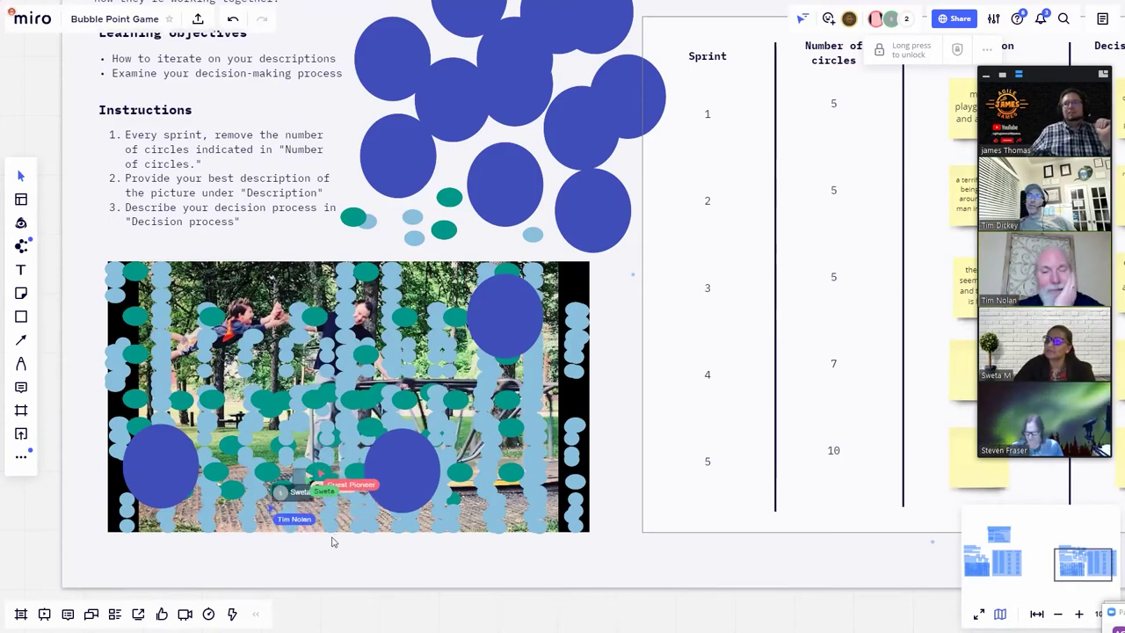
scroll(333, 543, up, 5)
scroll(359, 524, up, 3)
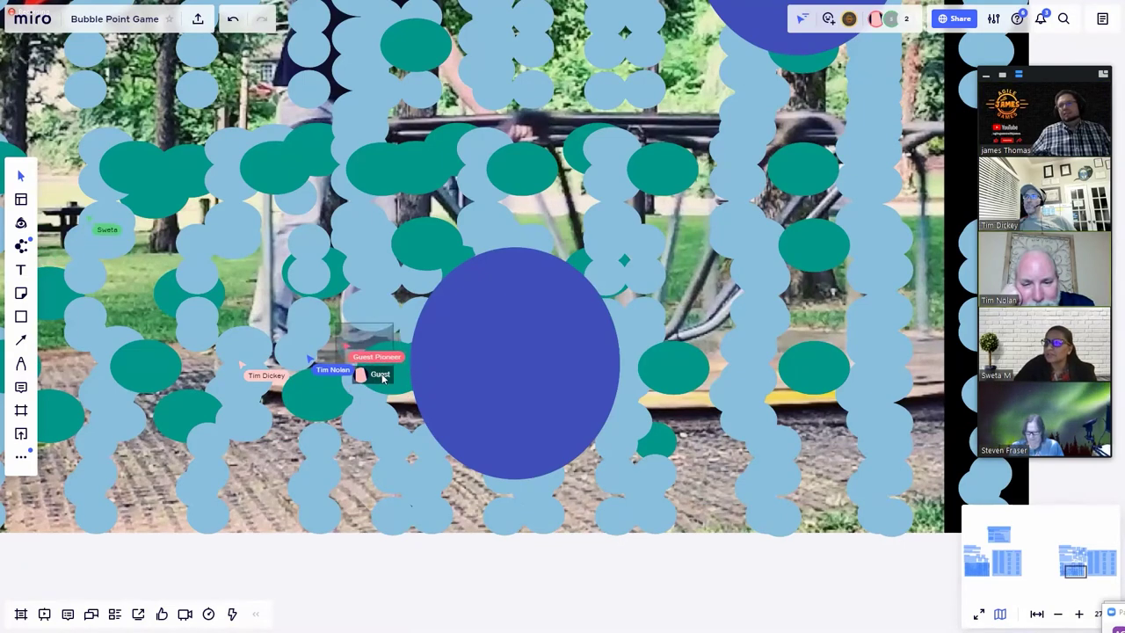
scroll(376, 349, down, 5)
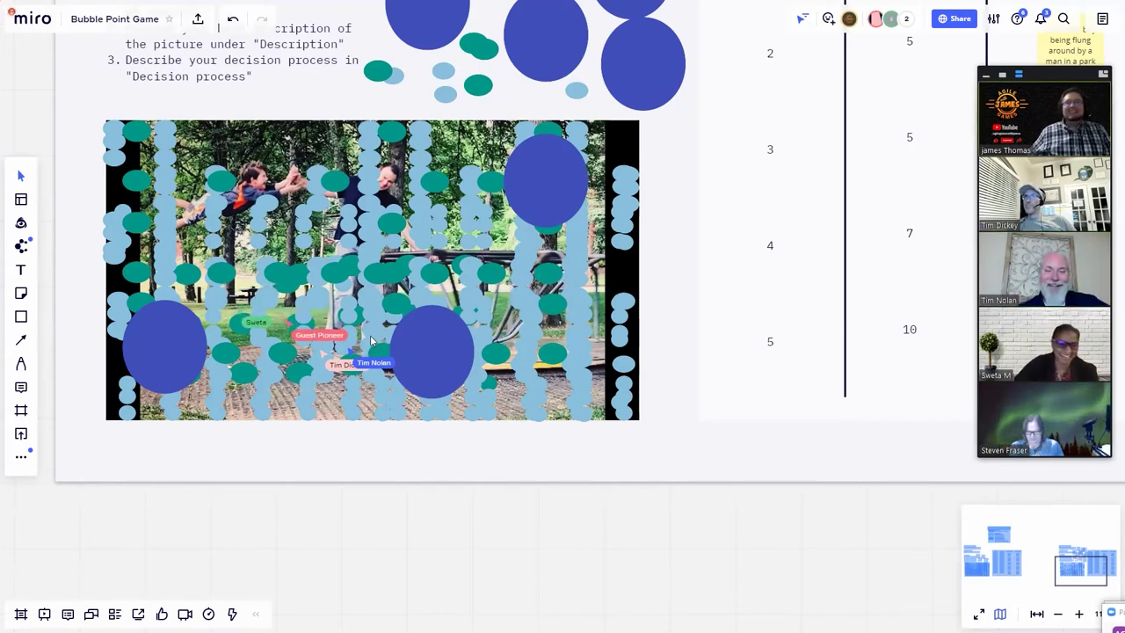
scroll(370, 334, up, 3)
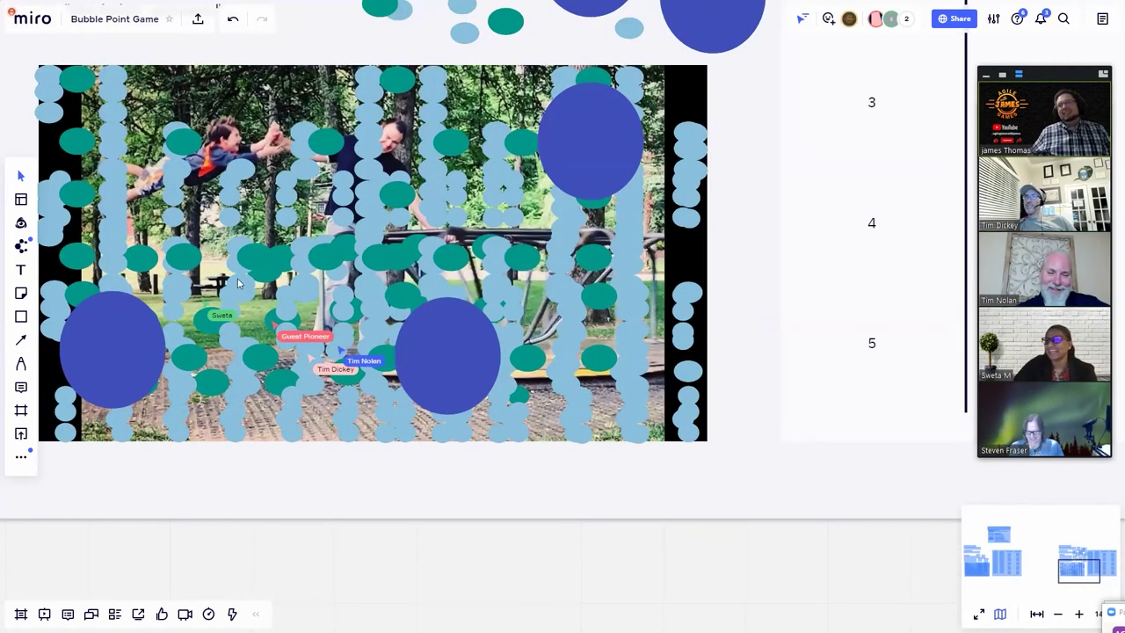
scroll(238, 282, up, 4)
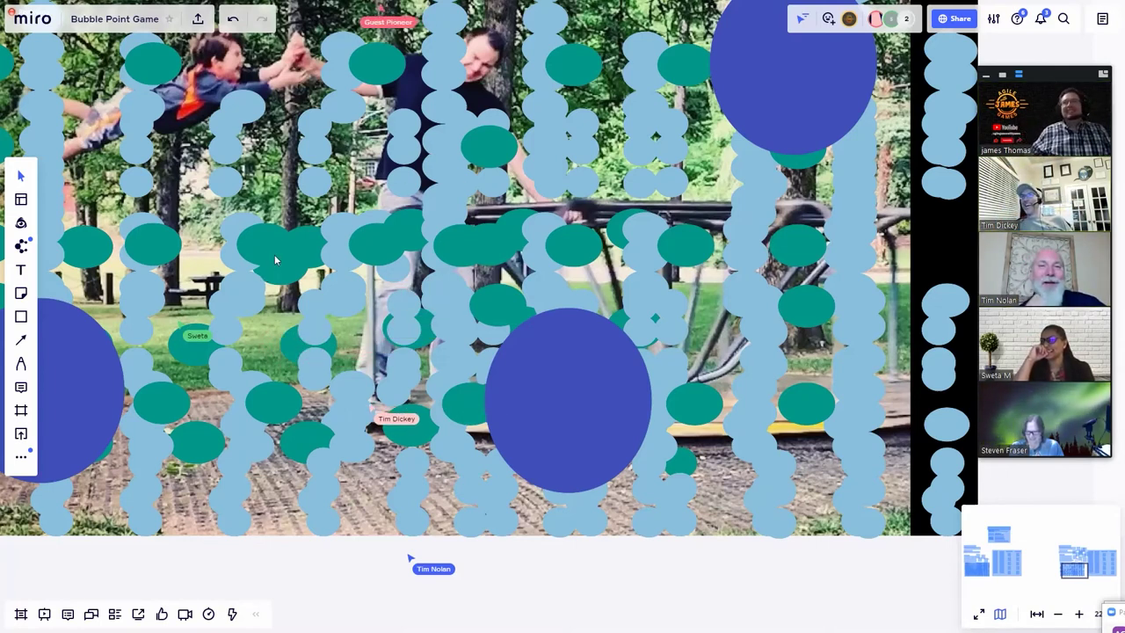
scroll(282, 249, down, 5)
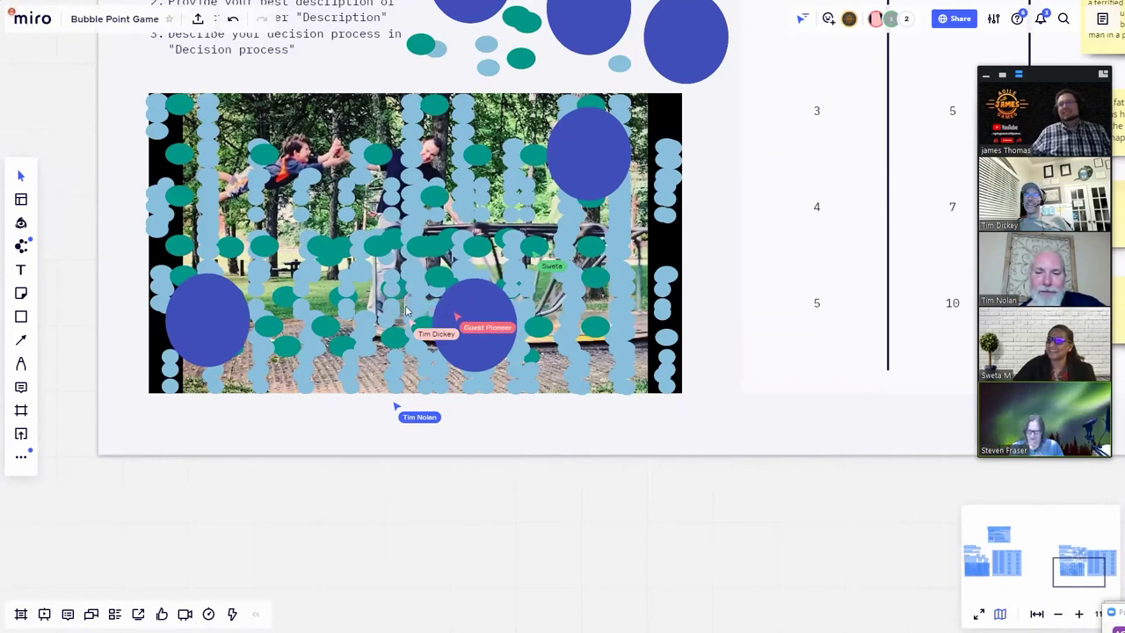
scroll(386, 306, up, 3)
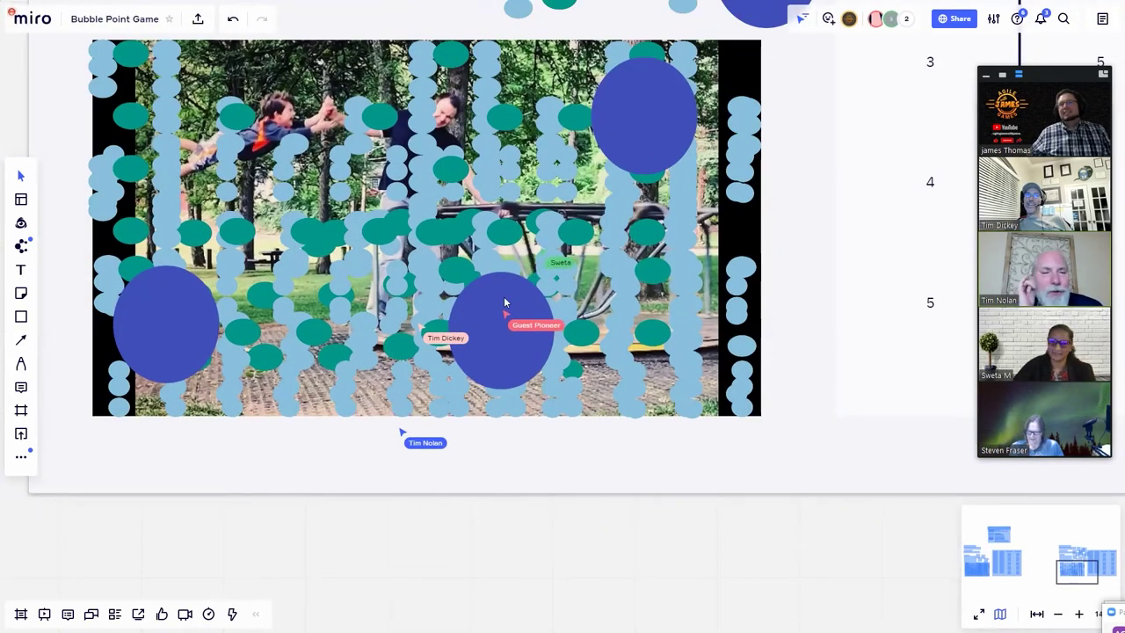
scroll(503, 301, down, 3)
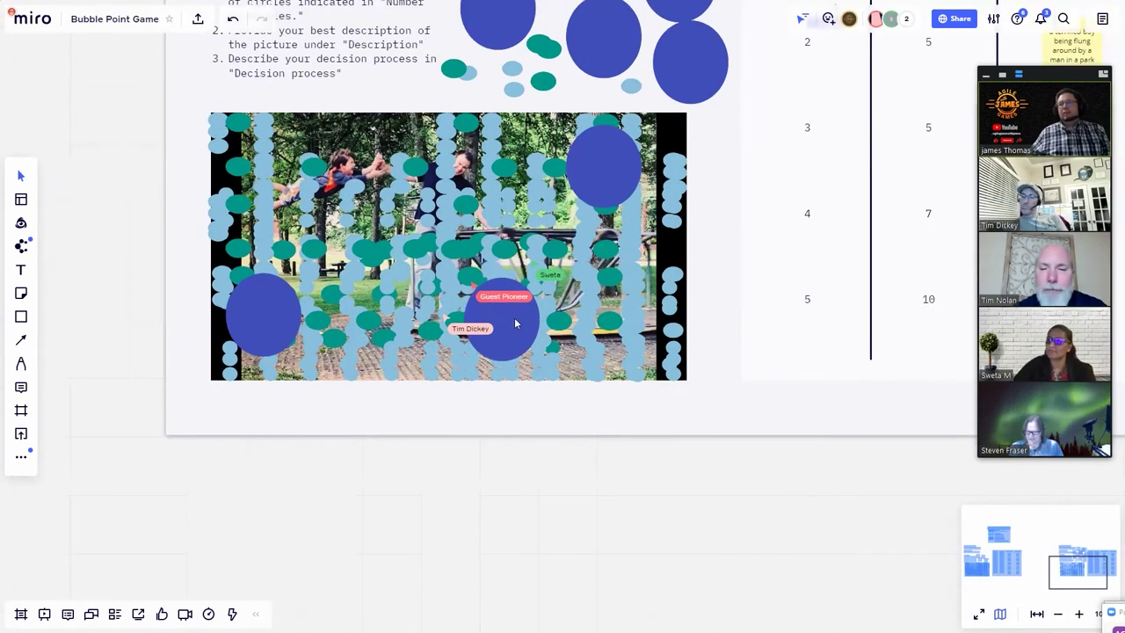
click(516, 324)
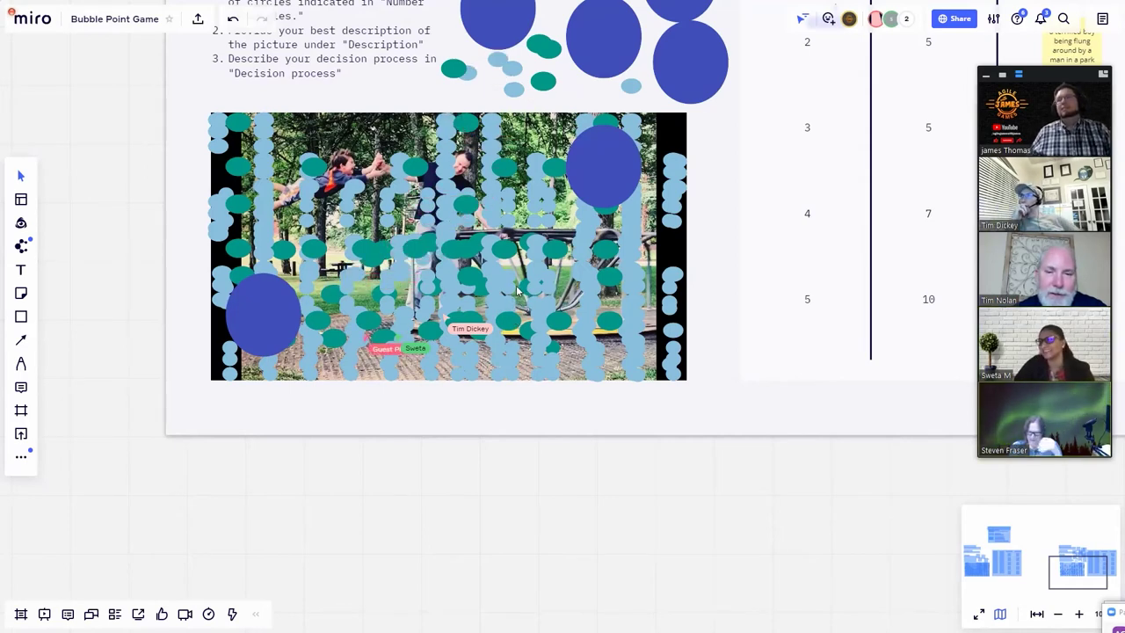
Enter "This kid has limbs theres a bench, mom is not around" as sprint 4's description and record who chose the circles as its decision process.
scroll(754, 249, down, 3)
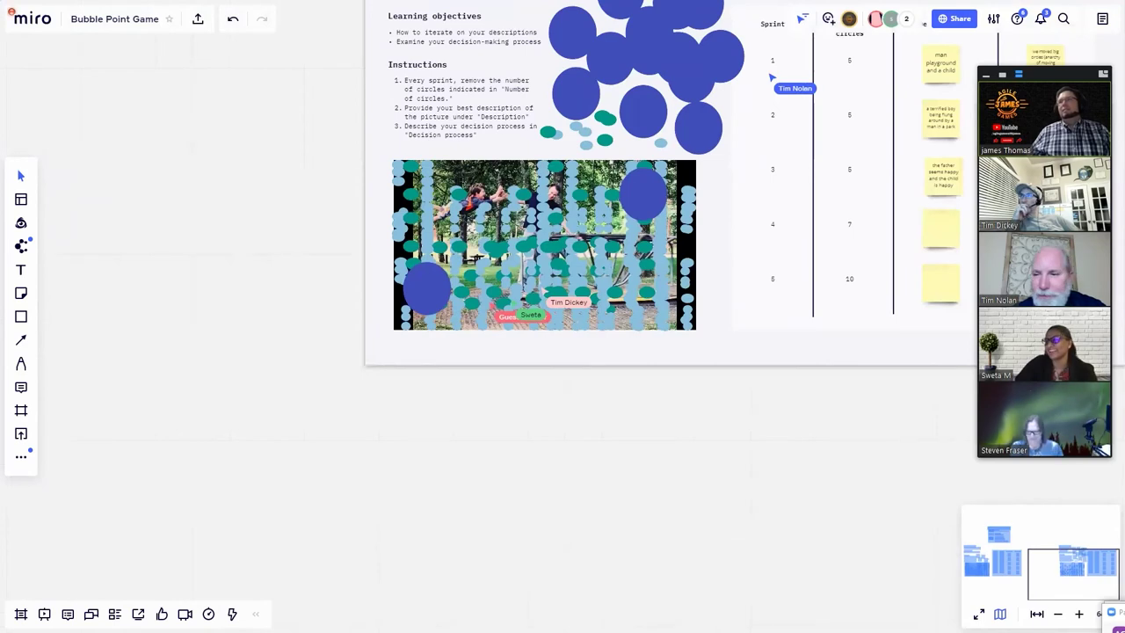
scroll(867, 227, up, 5)
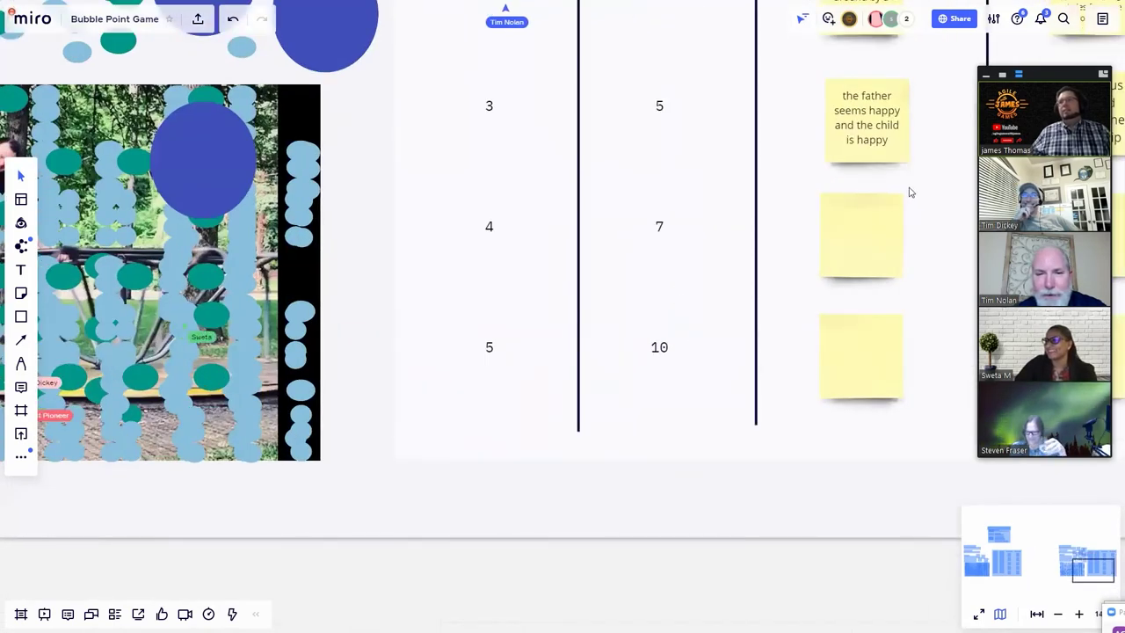
scroll(911, 186, down, 6)
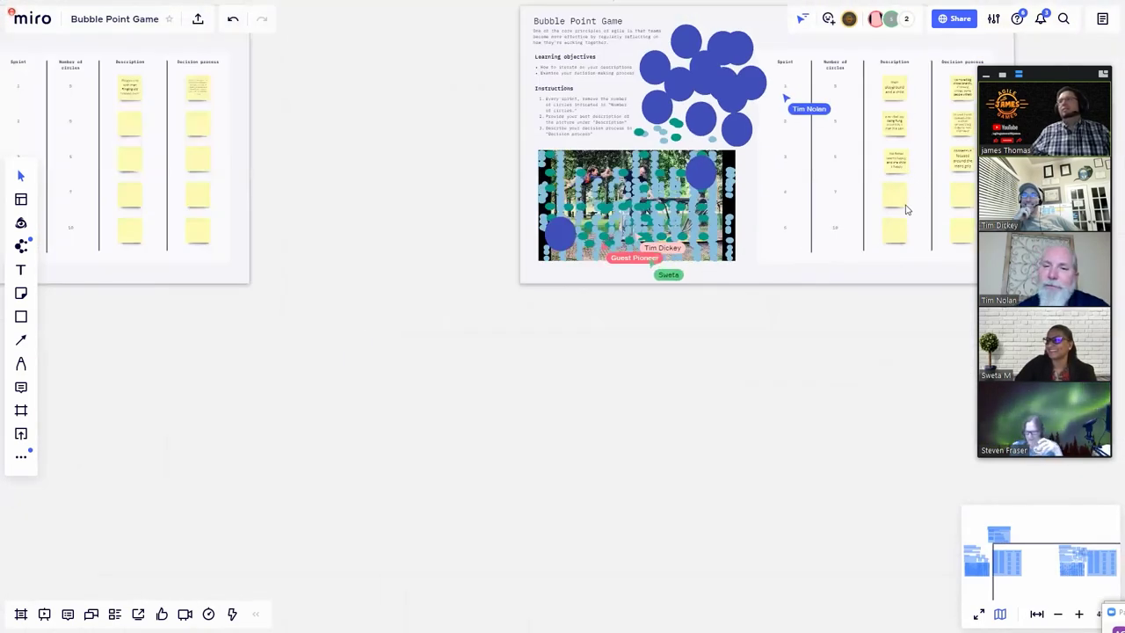
scroll(907, 209, up, 6)
double_click(885, 171)
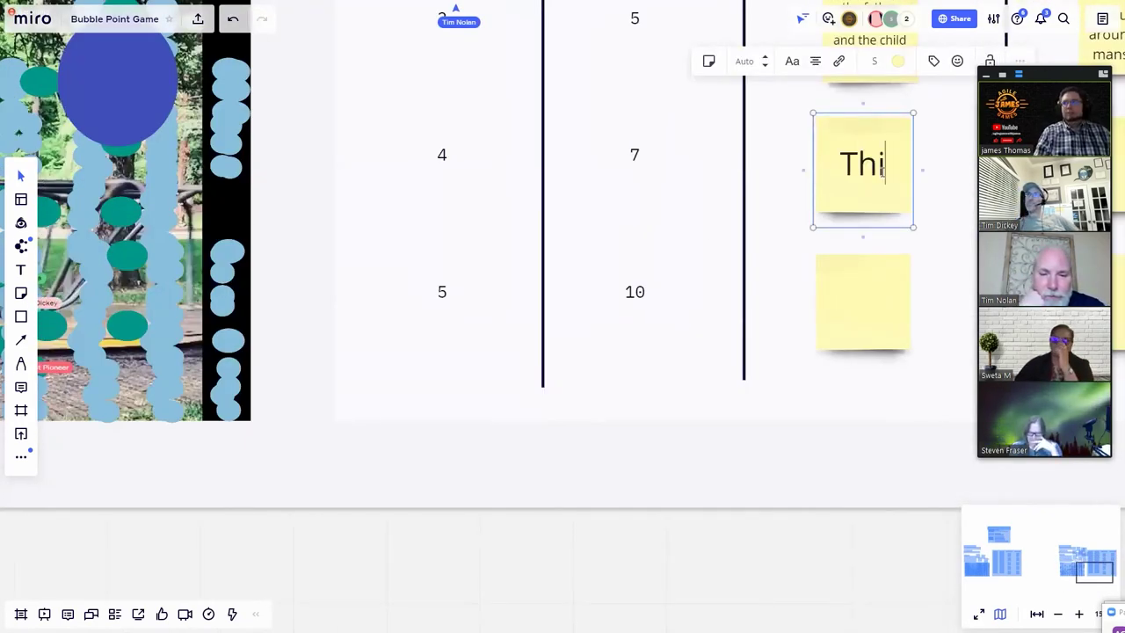
text(s kid has lim)
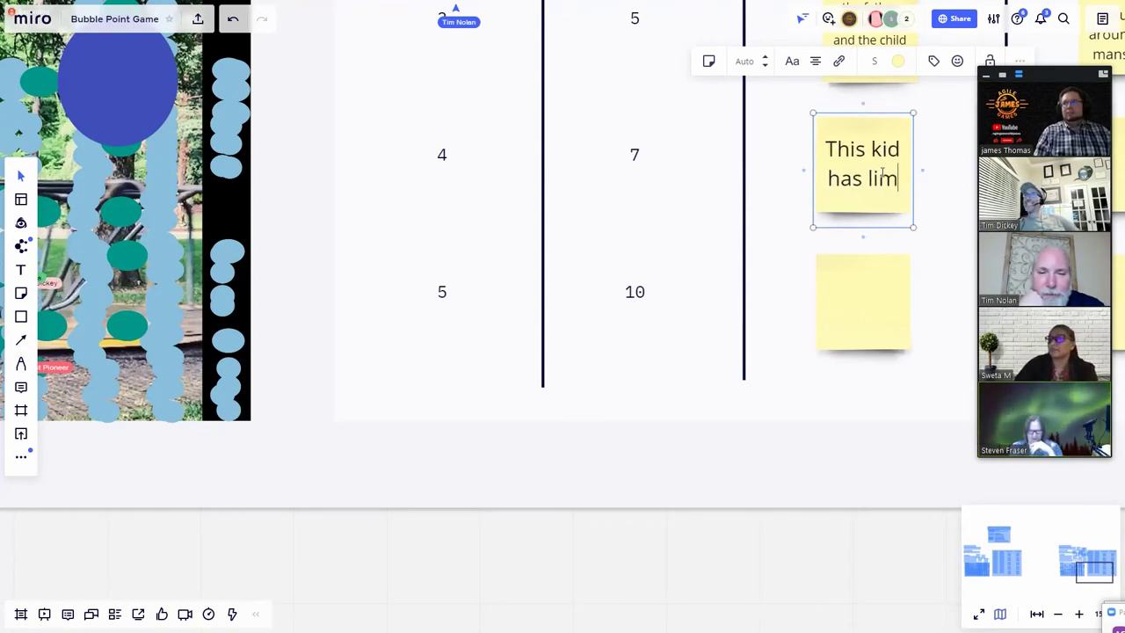
text(bs )
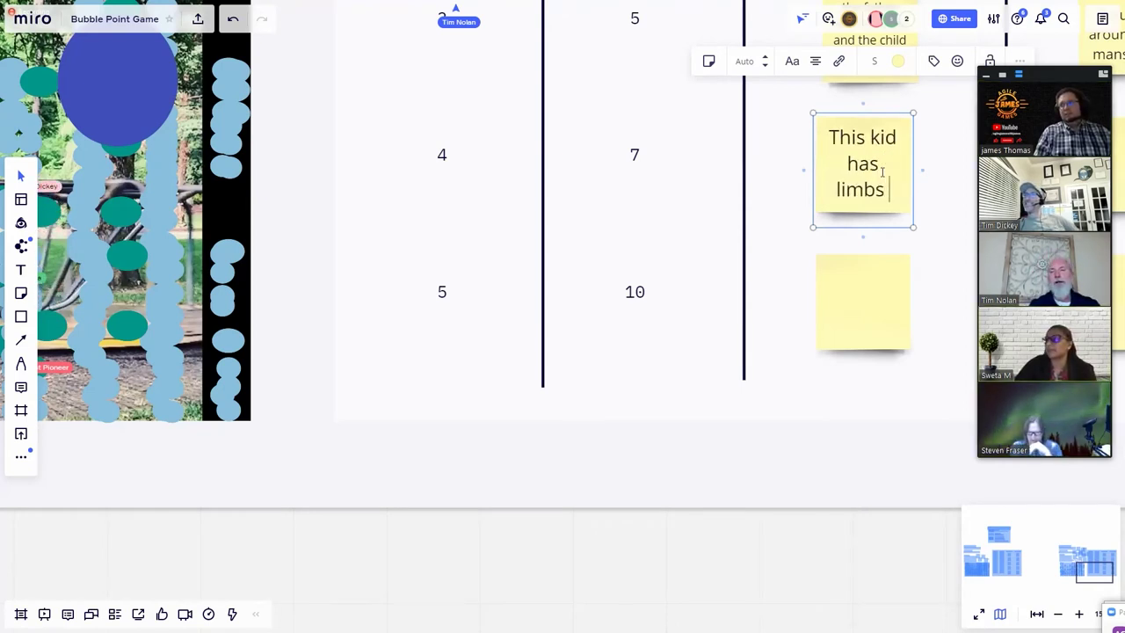
text(theres a bench,)
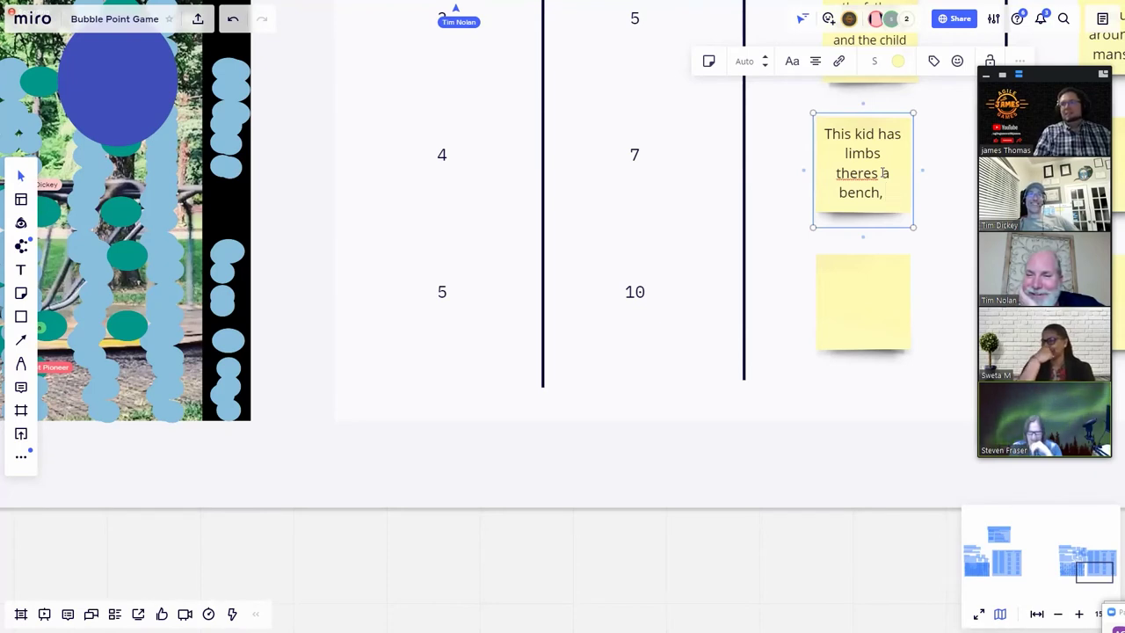
text(mom i)
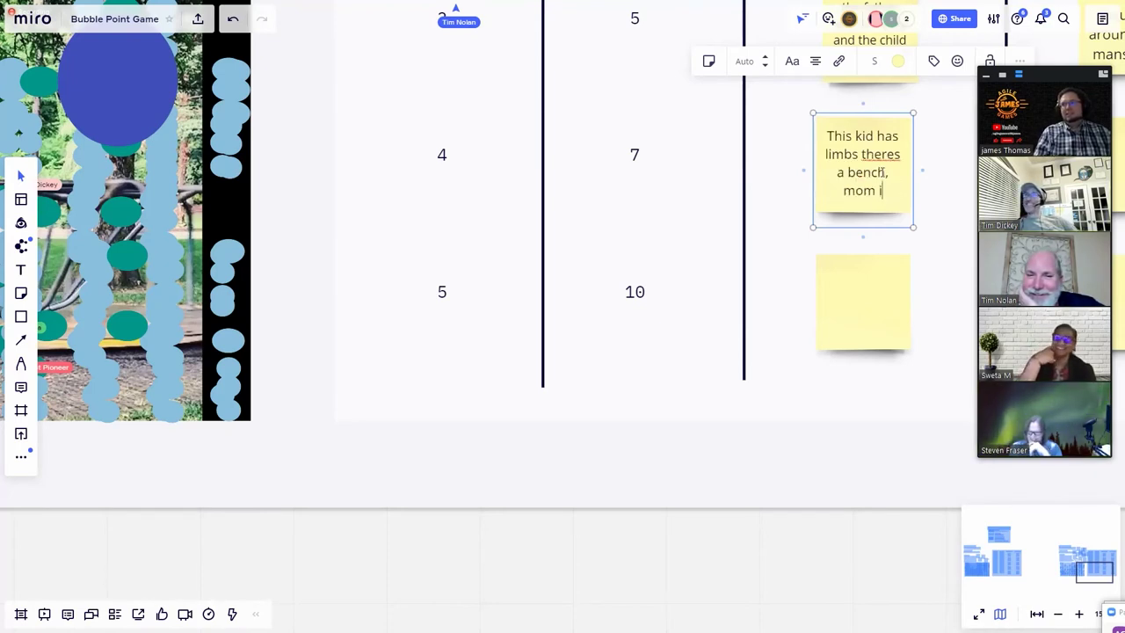
text(s not around)
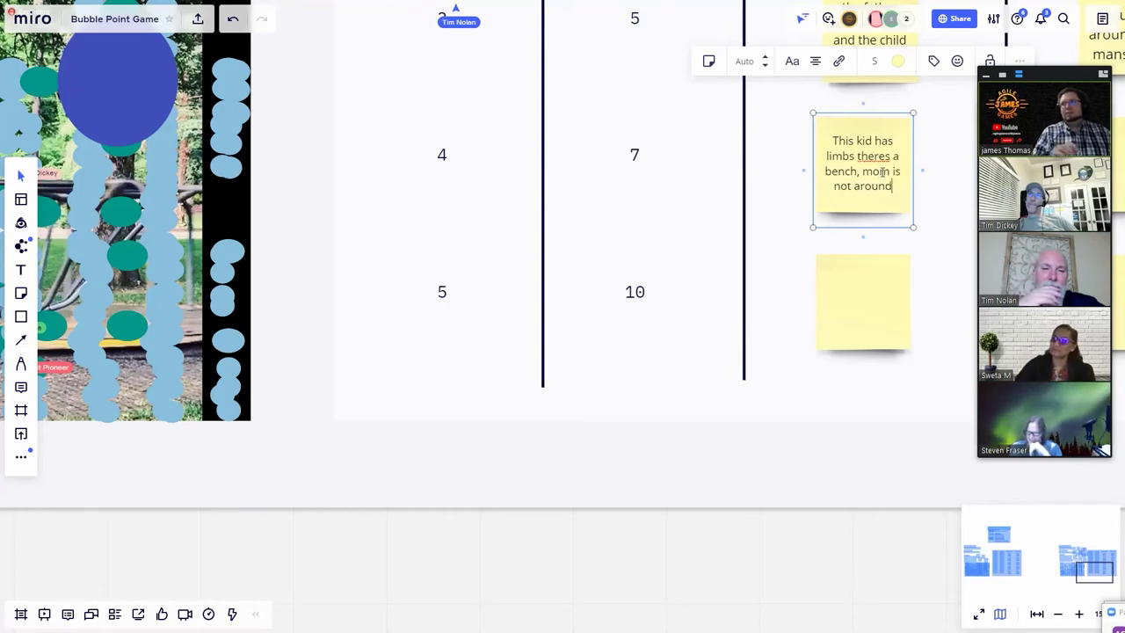
scroll(875, 193, down, 6)
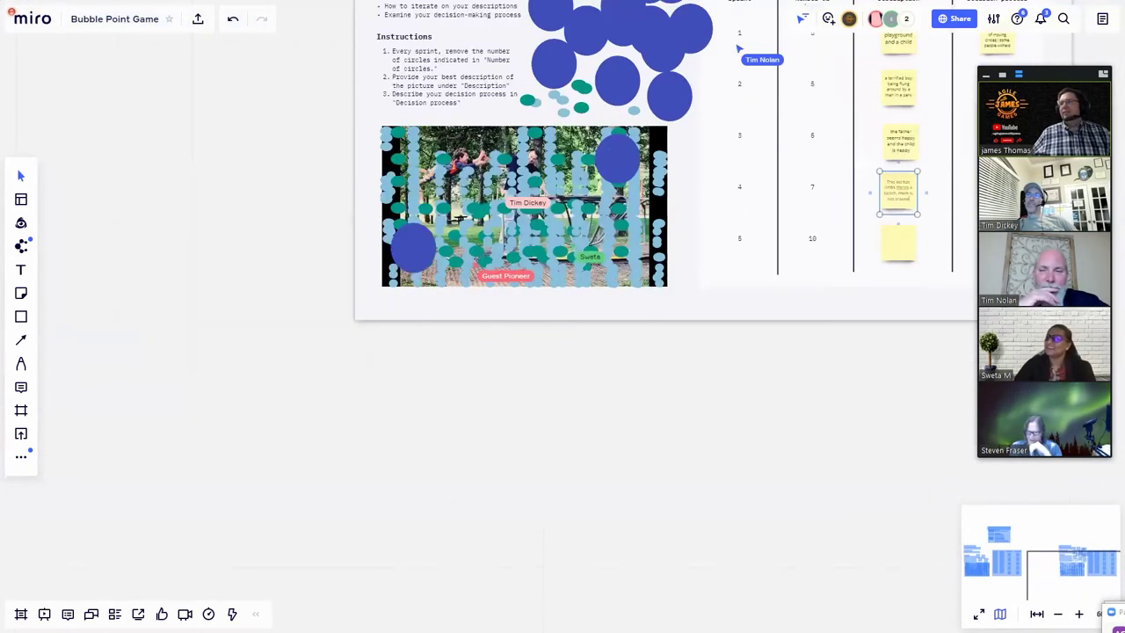
scroll(967, 192, up, 6)
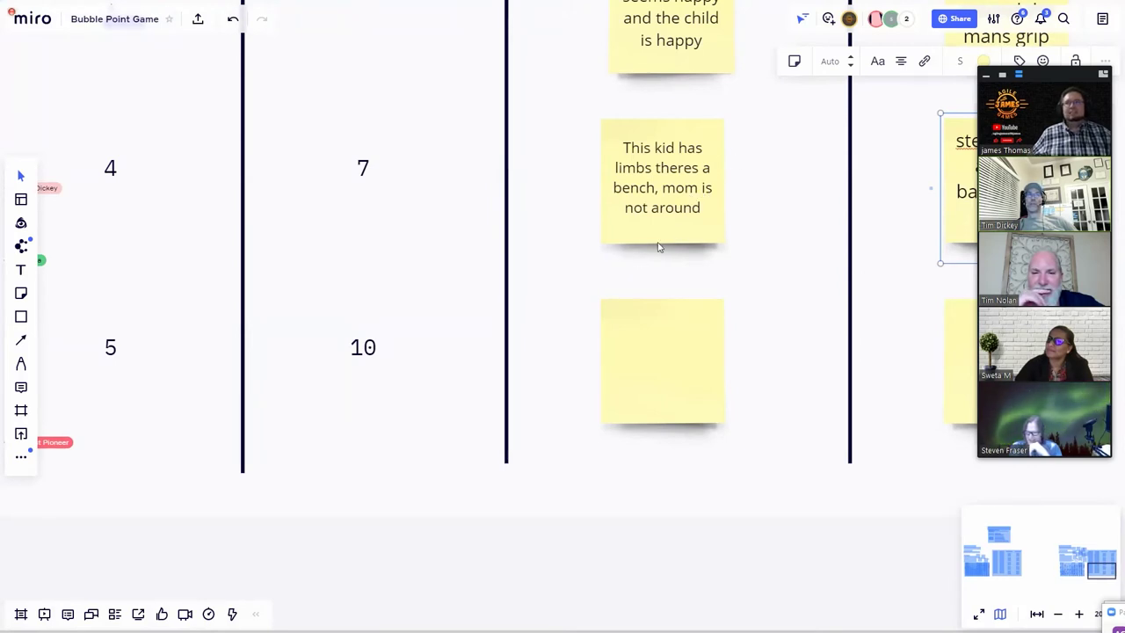
Highlight "not around" in the sprint 4 description and compare the wording with the picture and the sprint table.
double_click(693, 209)
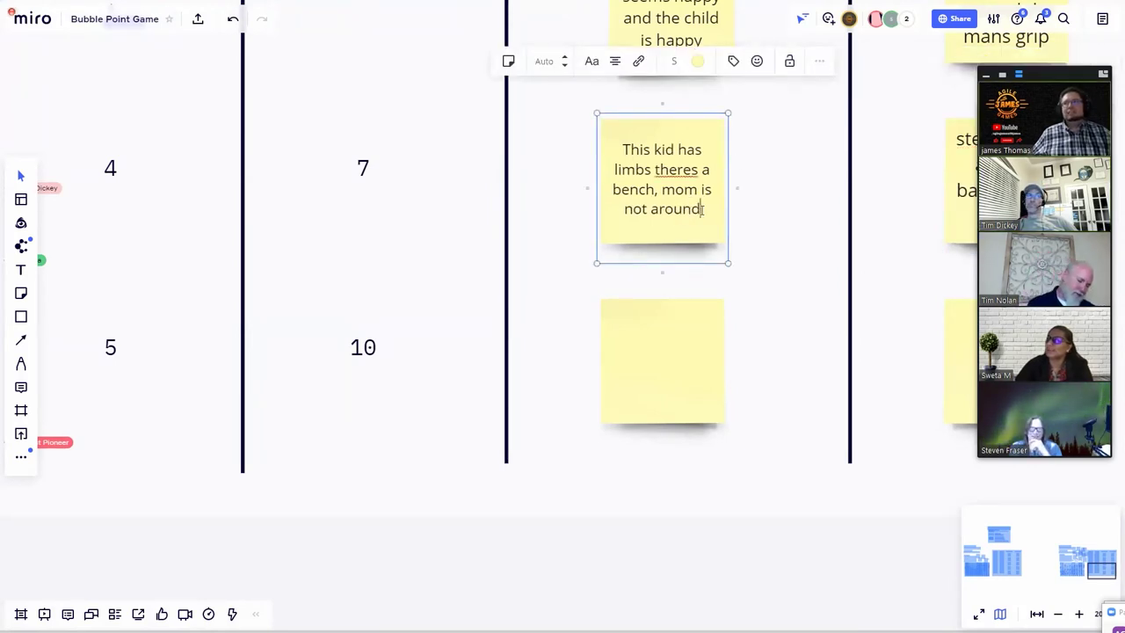
drag(700, 209, 627, 209)
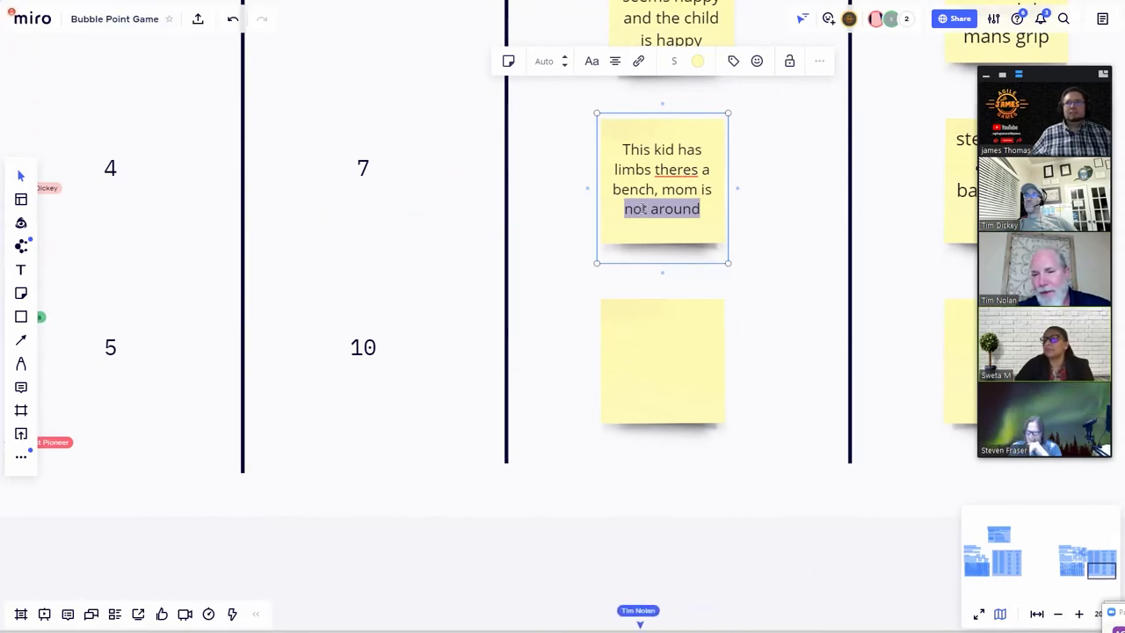
scroll(634, 211, down, 6)
scroll(193, 304, up, 5)
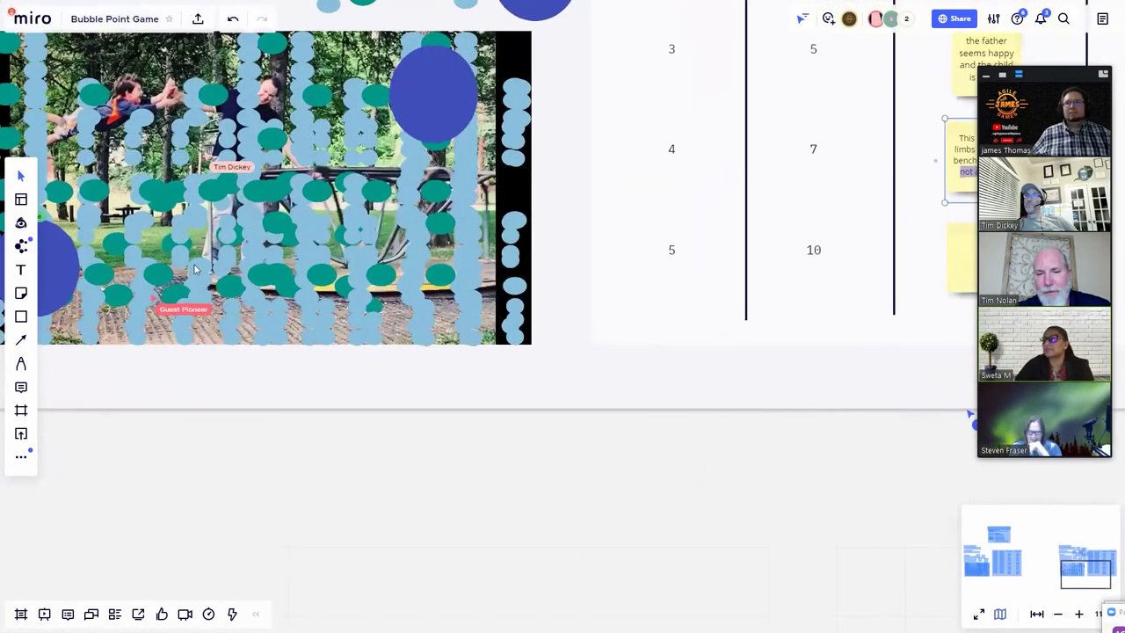
scroll(167, 299, down, 4)
scroll(140, 295, up, 4)
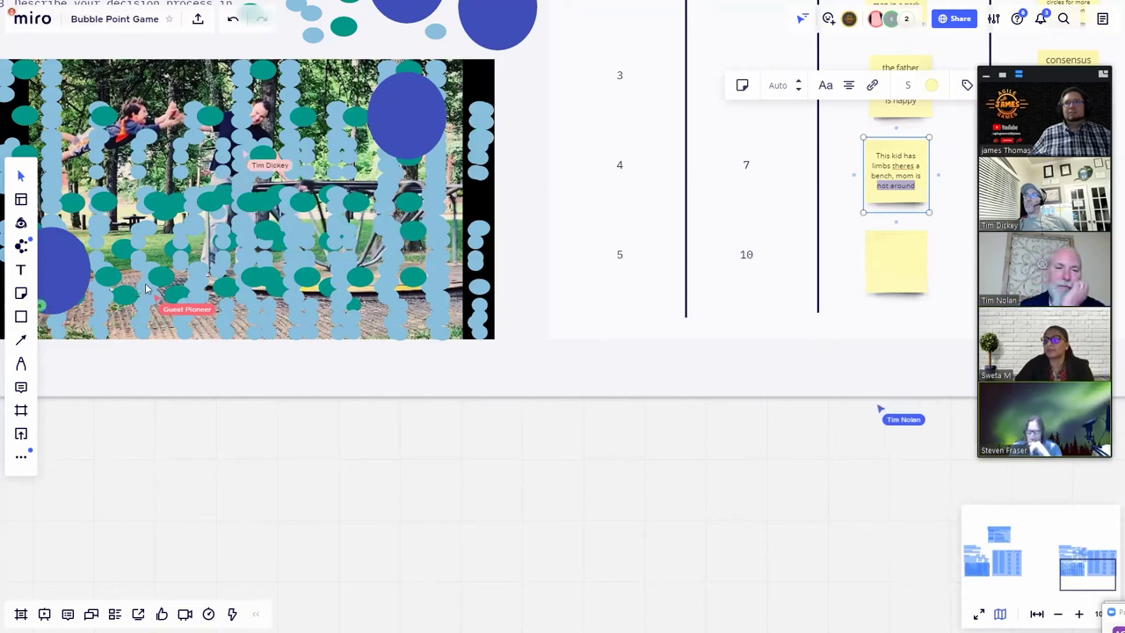
scroll(132, 289, down, 5)
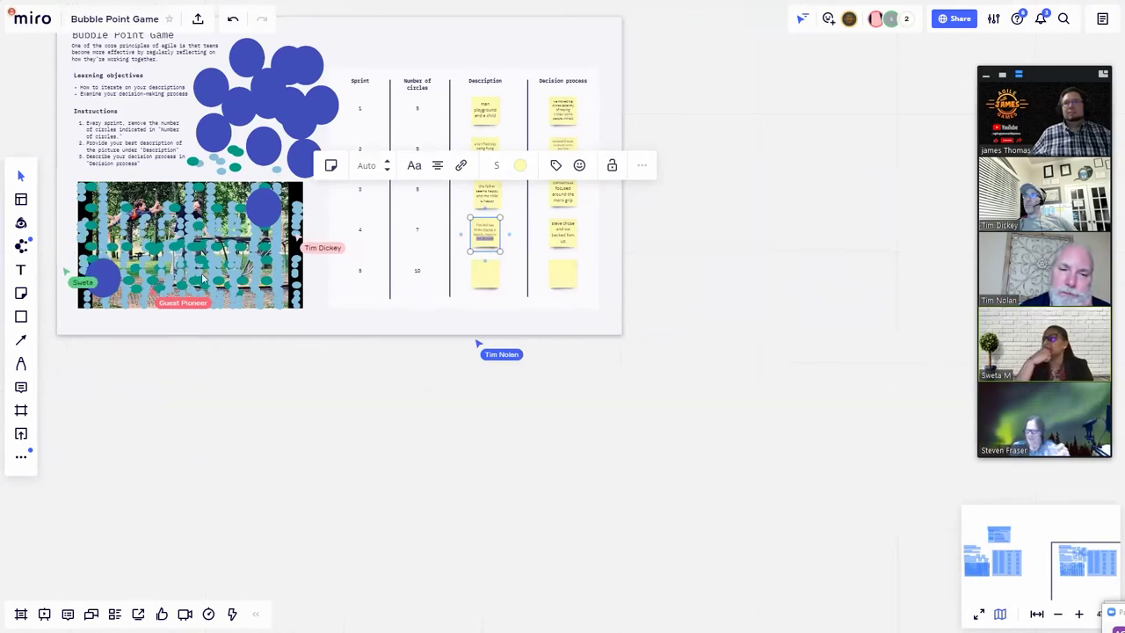
scroll(276, 221, up, 5)
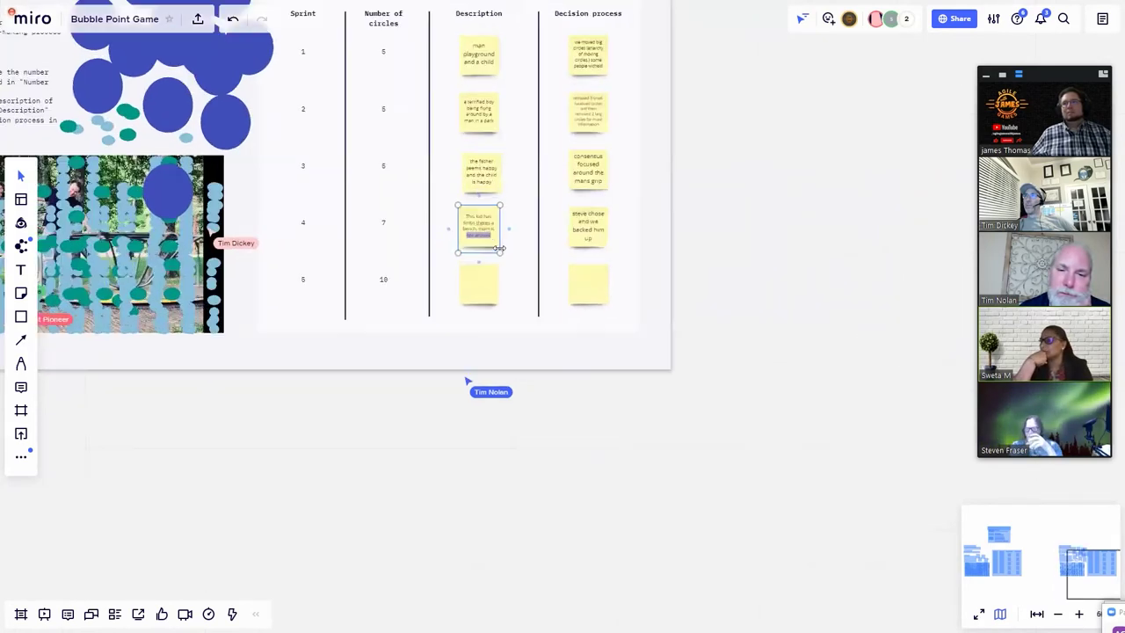
scroll(269, 213, down, 5)
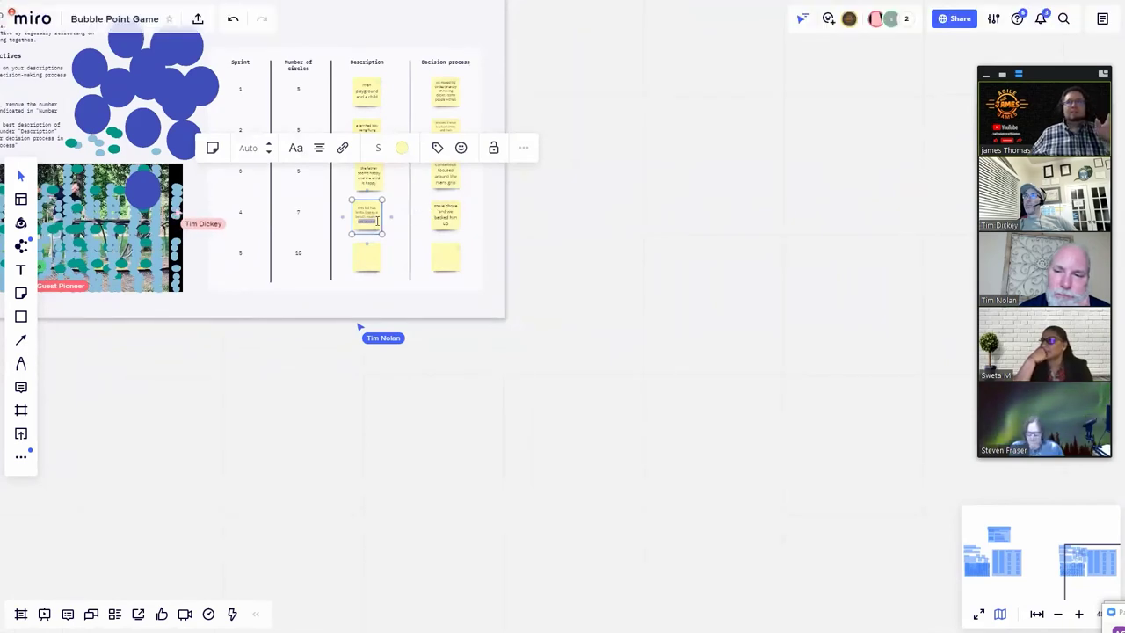
scroll(439, 224, up, 10)
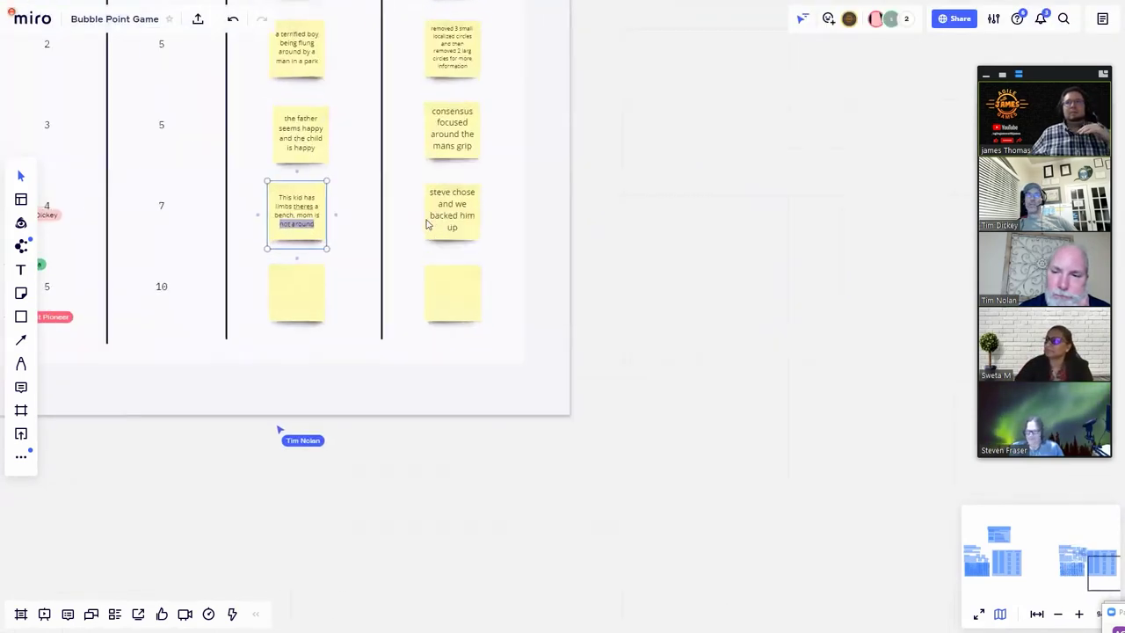
click(292, 254)
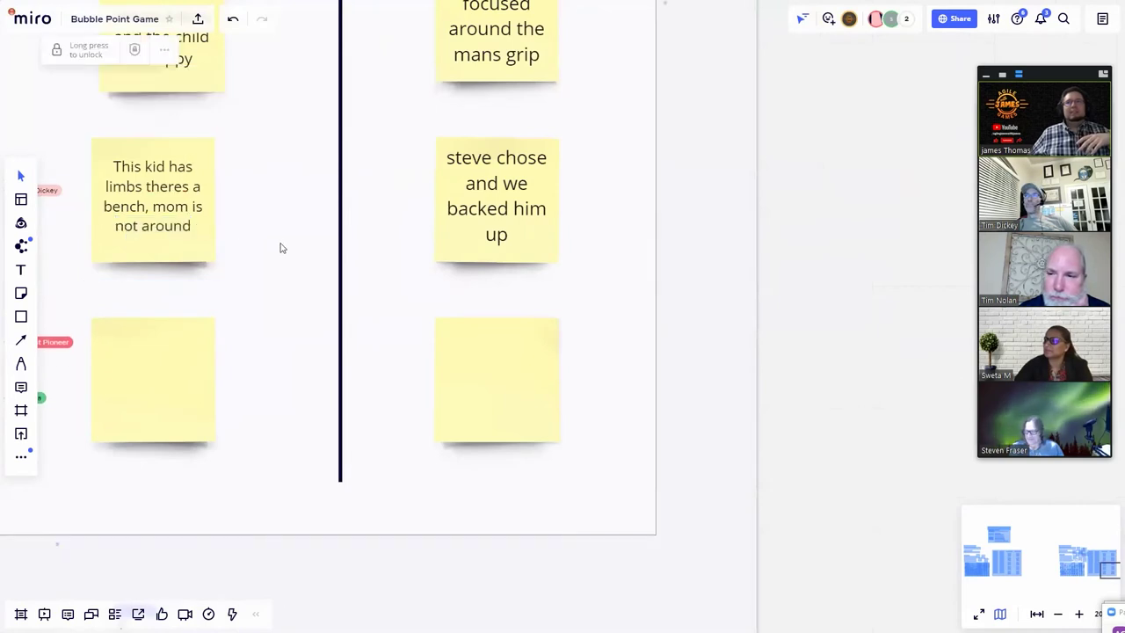
Append "or taking the picture" to sprint 4's description note after "mom is not around".
click(185, 223)
text(or taking the pr)
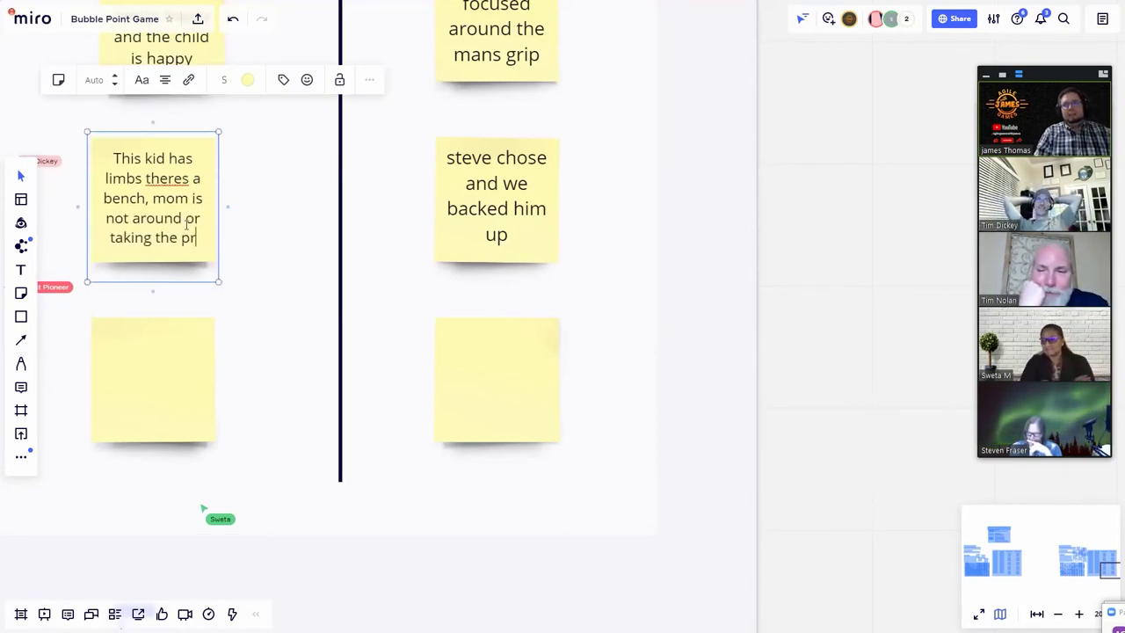
key(BackSpace)
text(icurate)
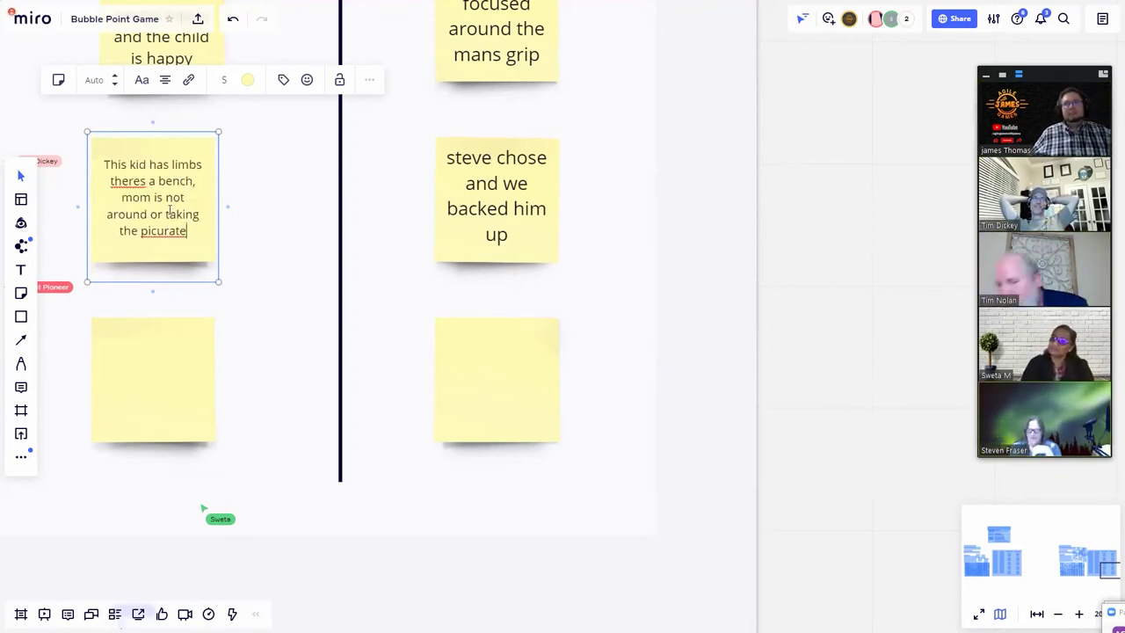
right_click(171, 230)
key(Escape)
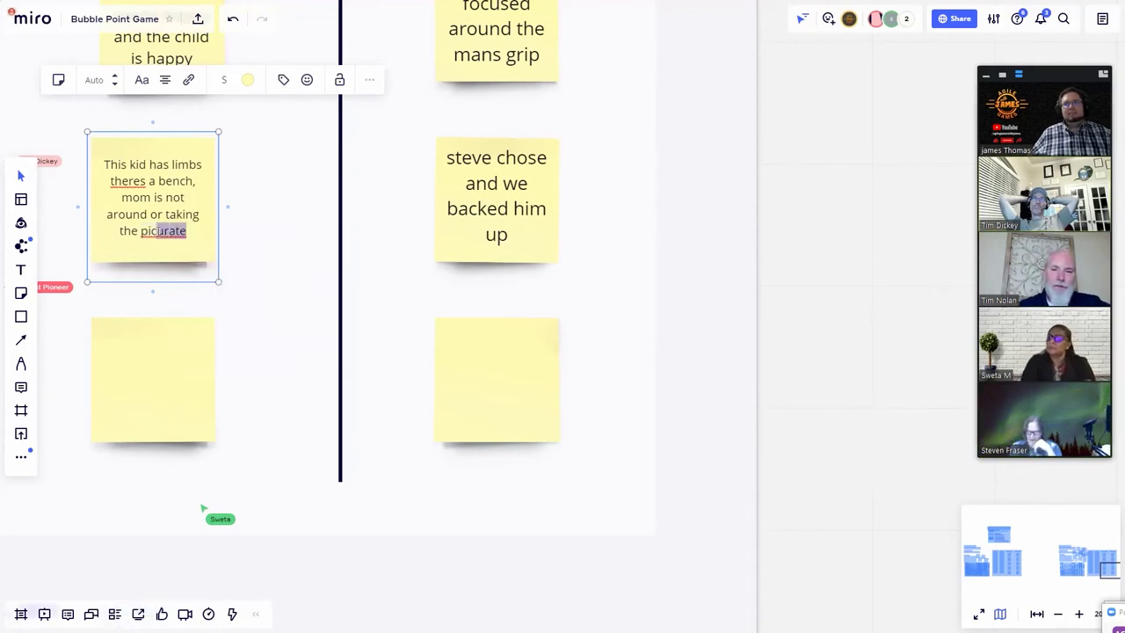
text(ture)
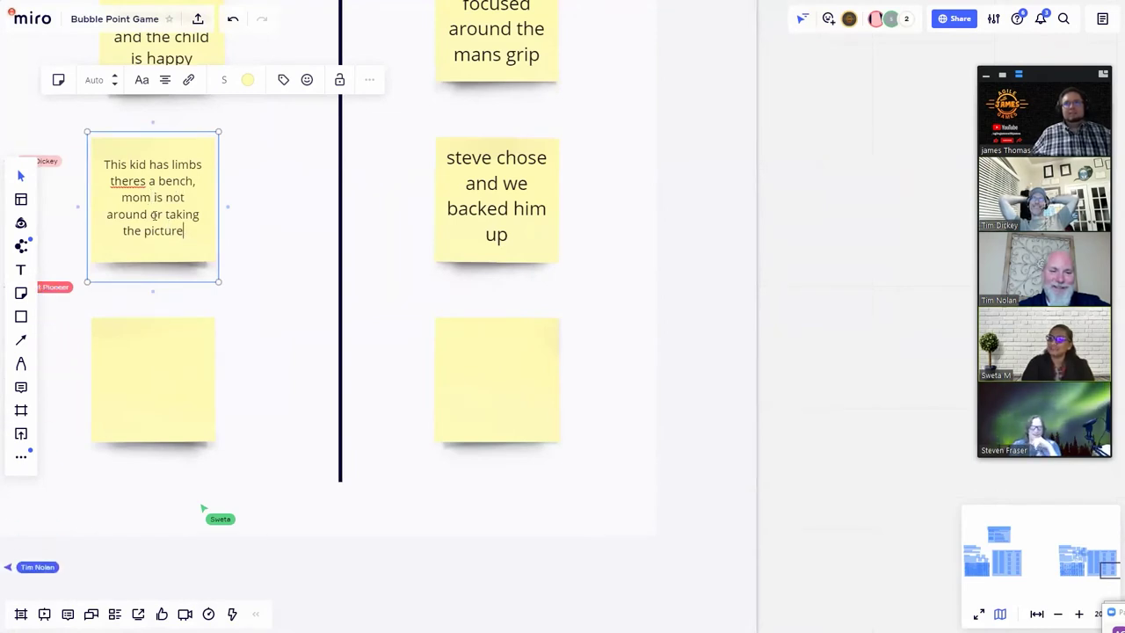
Extend sprint 4's description with ", man is on the merry go round", correcting the ride's spelling.
text(, man is on )
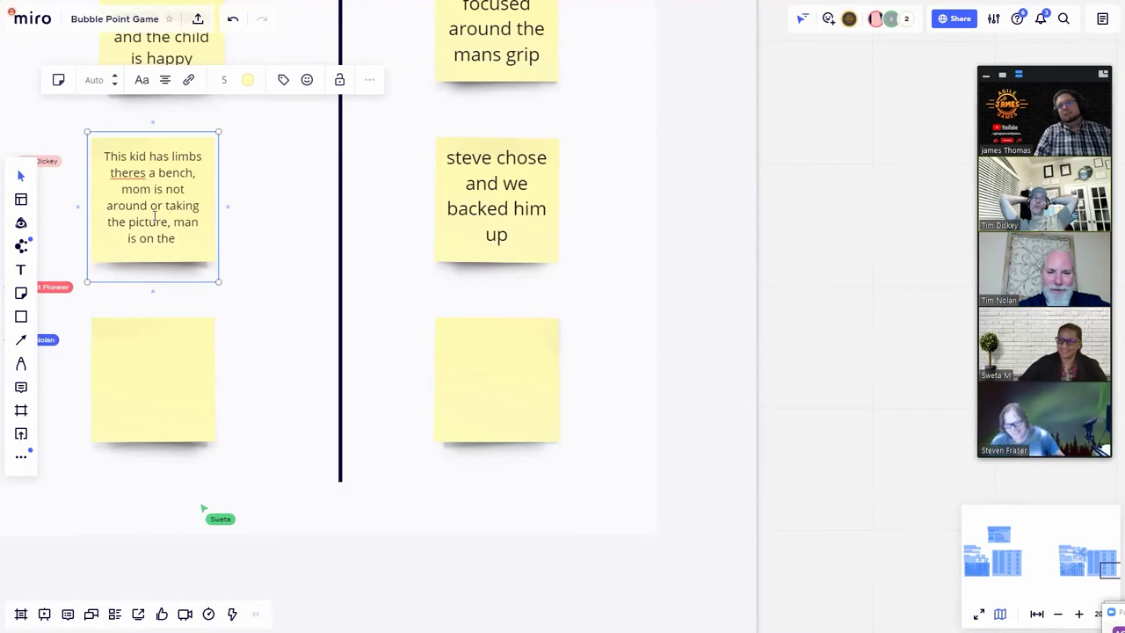
text(the )
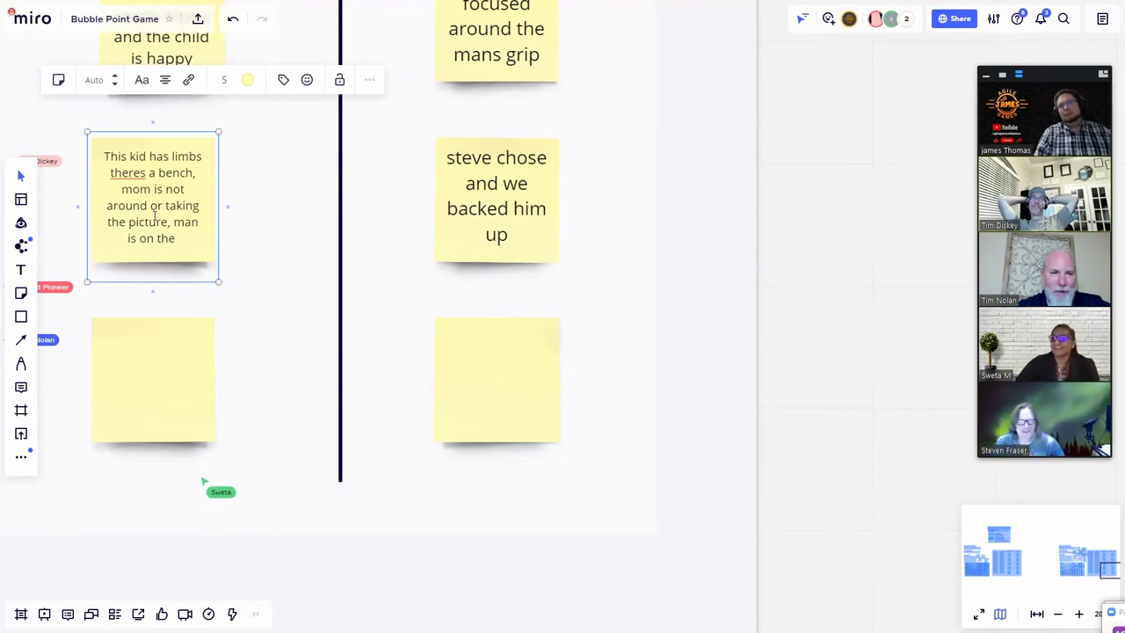
text(mari)
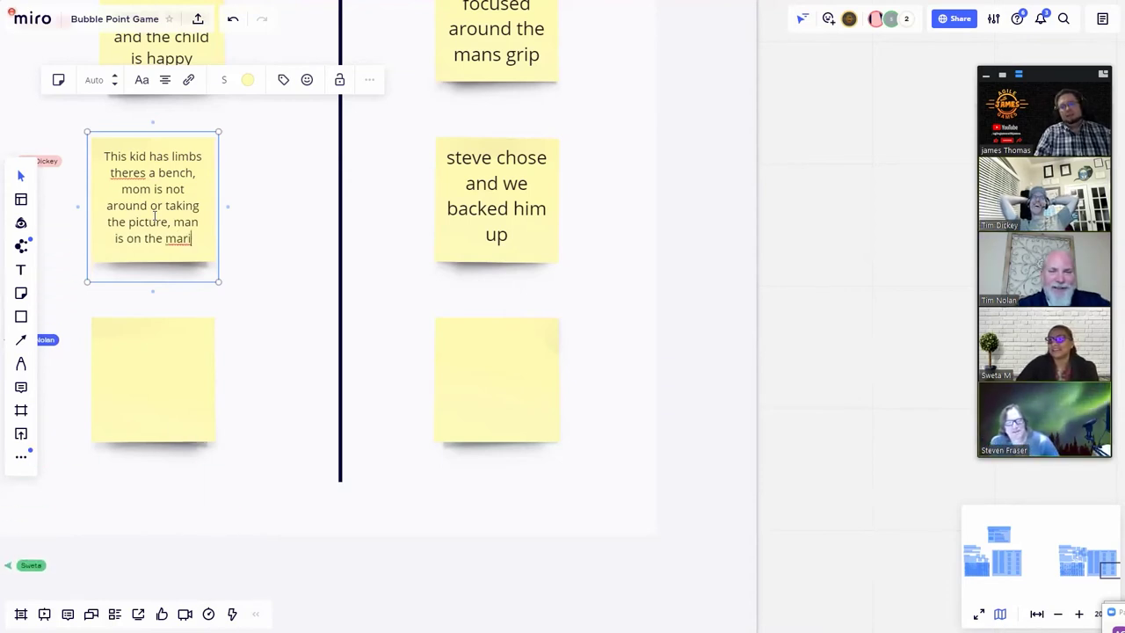
text(goround)
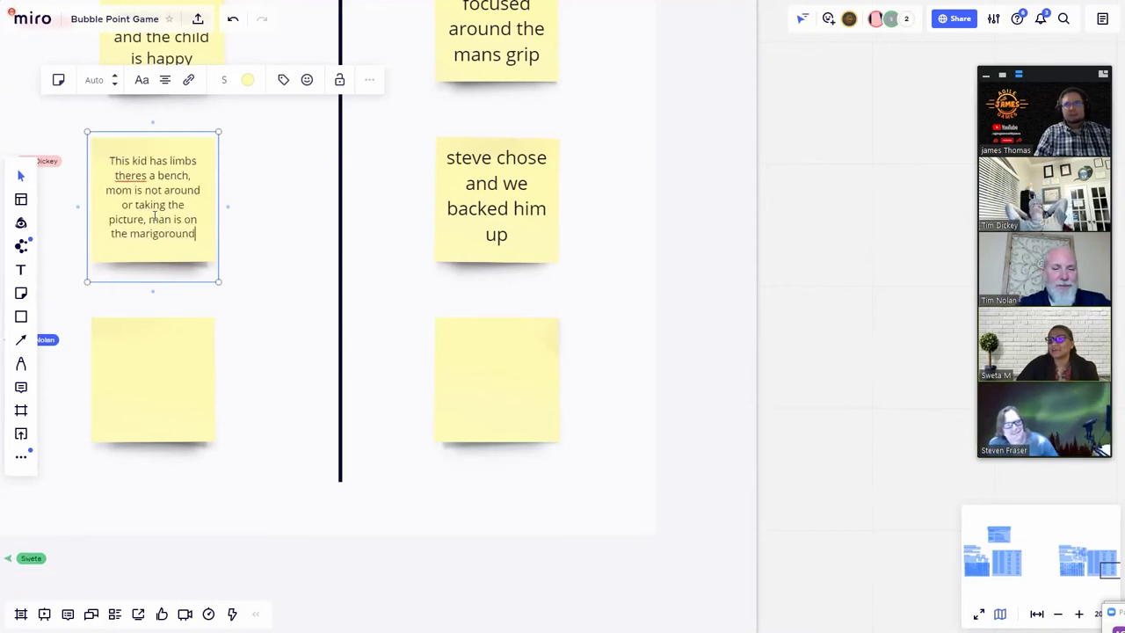
right_click(171, 231)
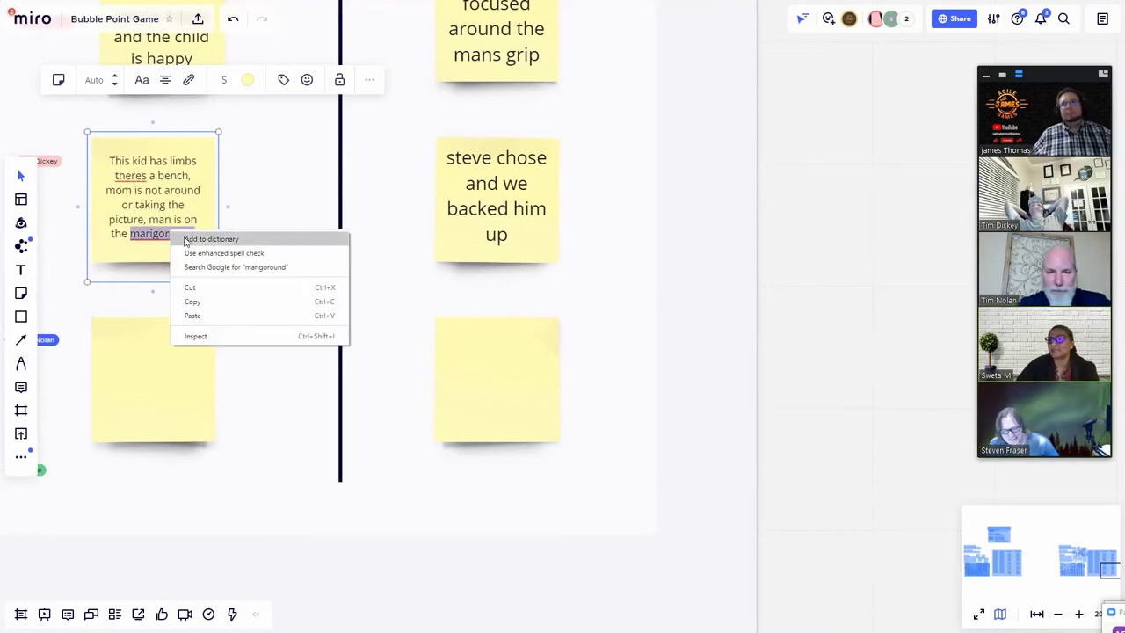
click(152, 234)
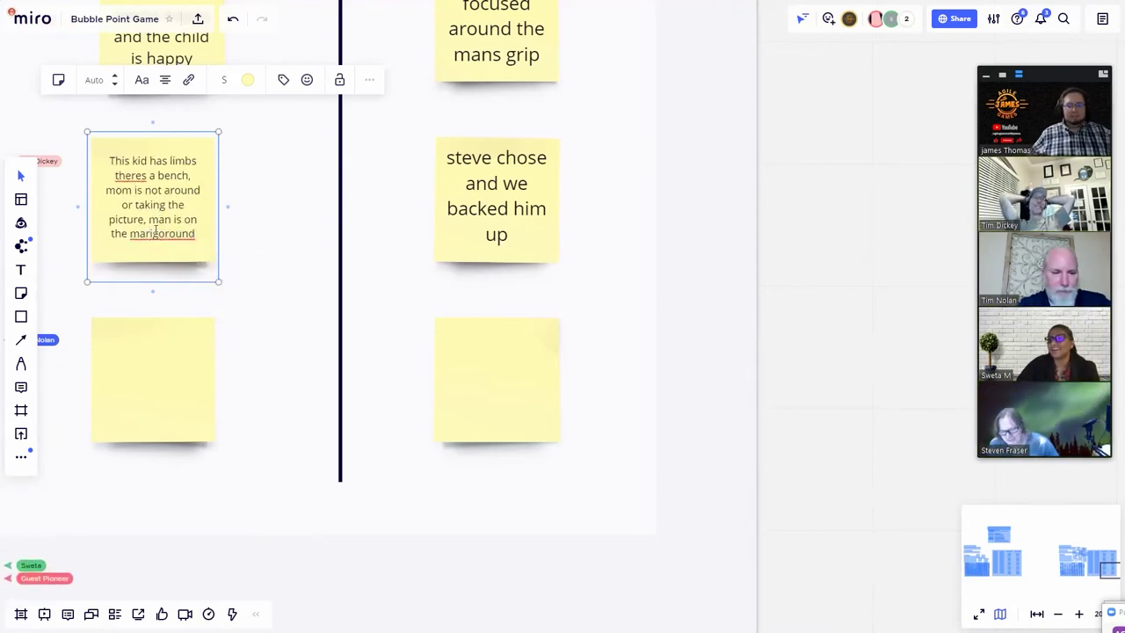
key(BackSpace)
key(BackSpace)
key(BackSpace)
text(mer)
key(BackSpace)
key(BackSpace)
key(BackSpace)
text(merry-)
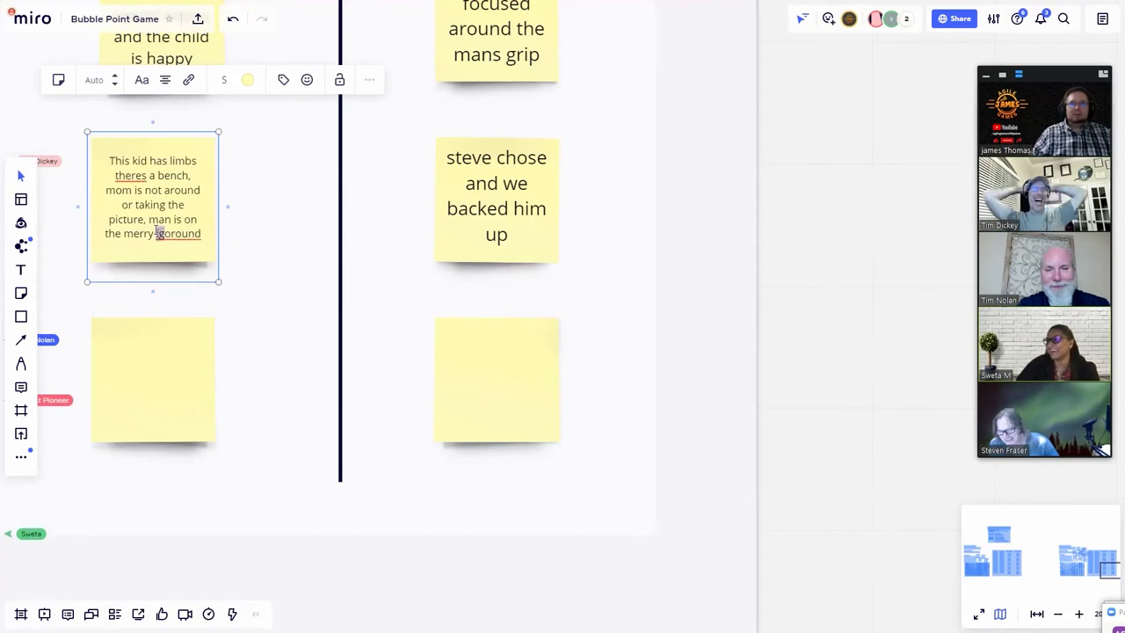
key(Delete)
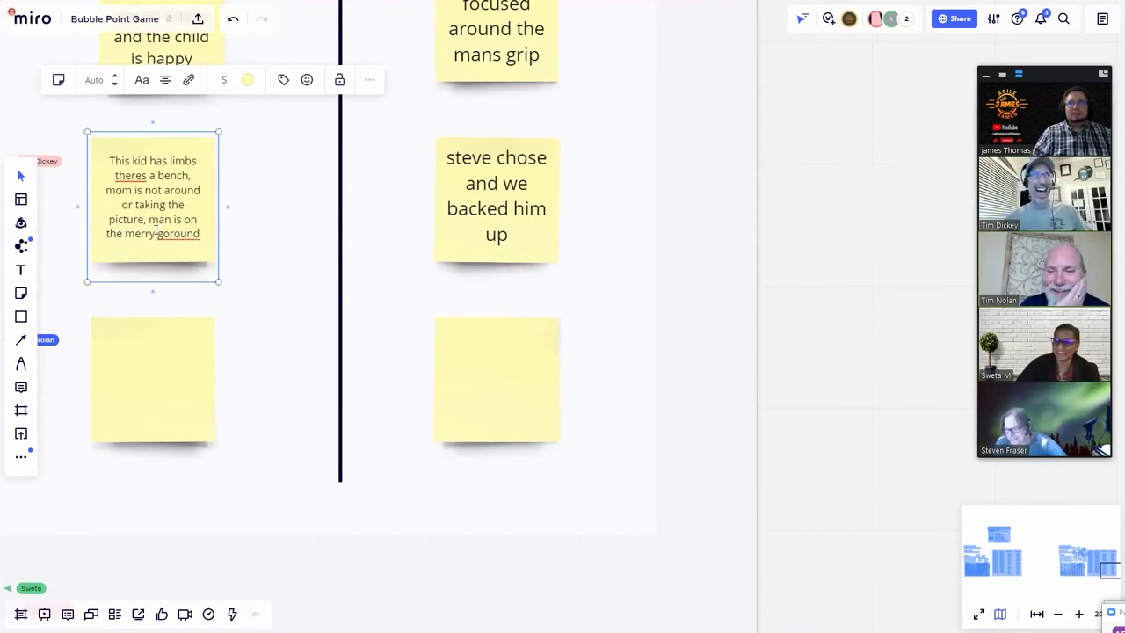
Replace the whole text of sprint 4's decision process note with "dictatorship emerged".
double_click(539, 217)
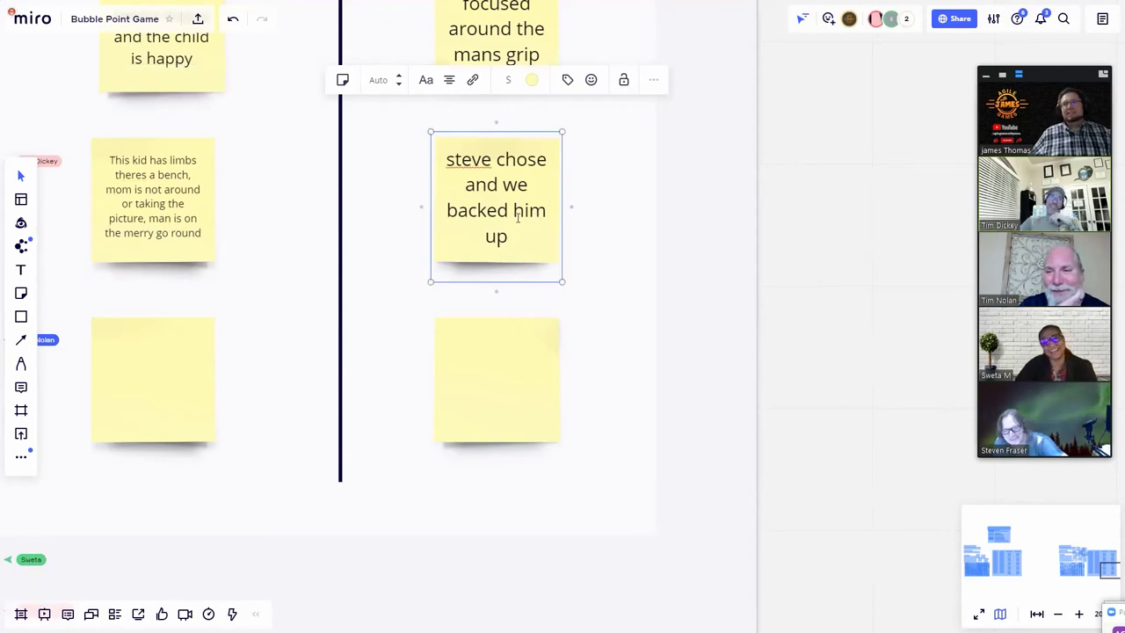
drag(503, 242, 391, 110)
click(402, 114)
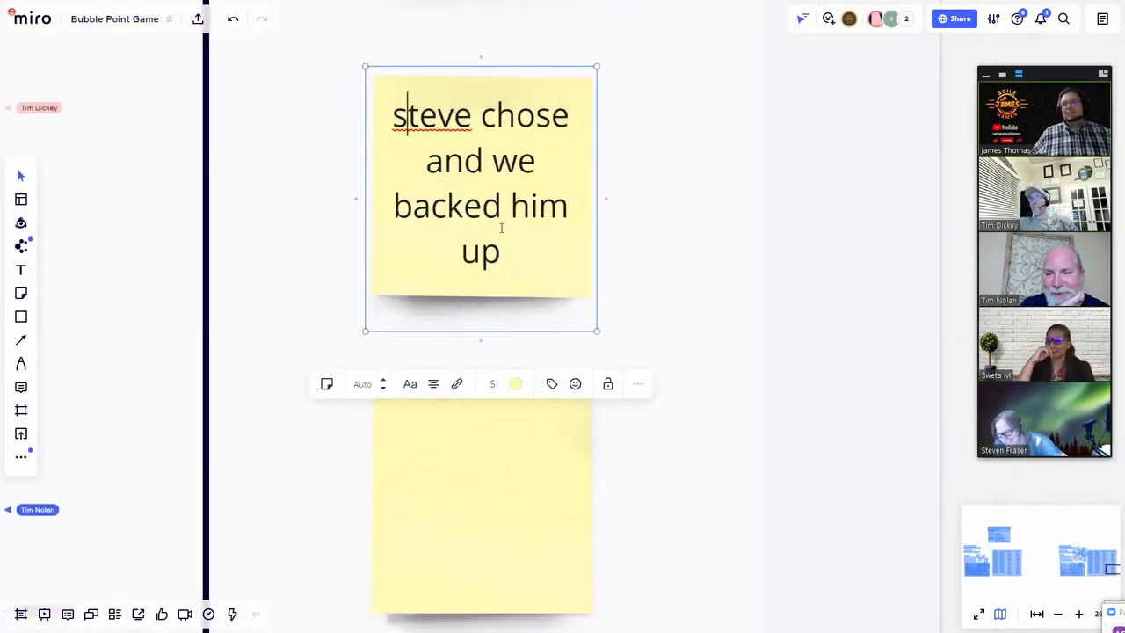
drag(503, 251, 396, 117)
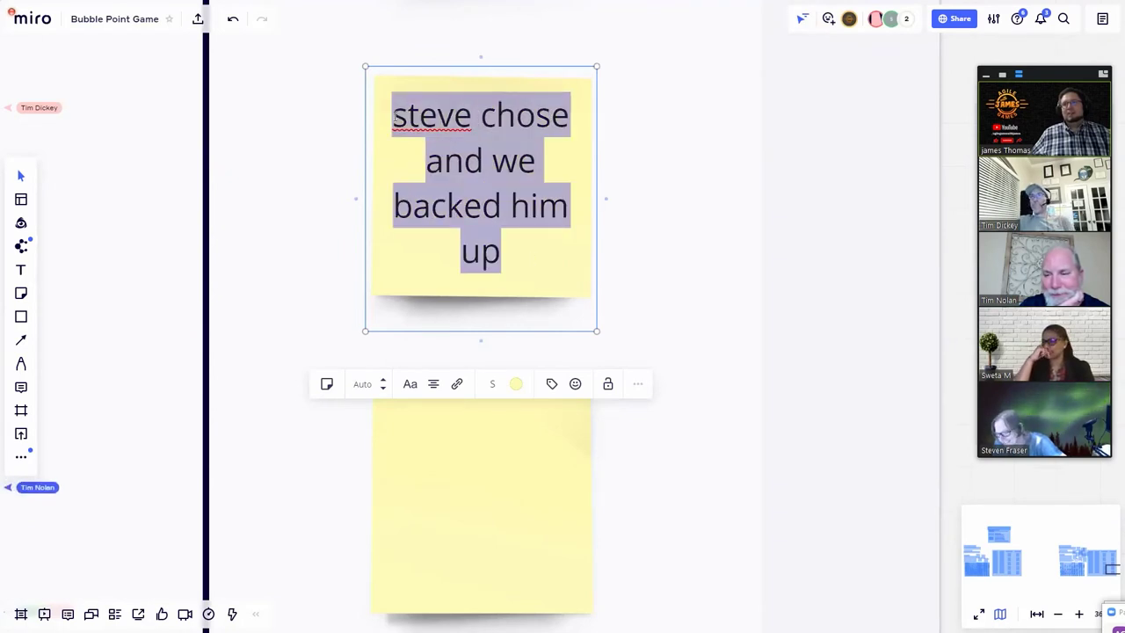
click(480, 197)
drag(529, 270, 394, 126)
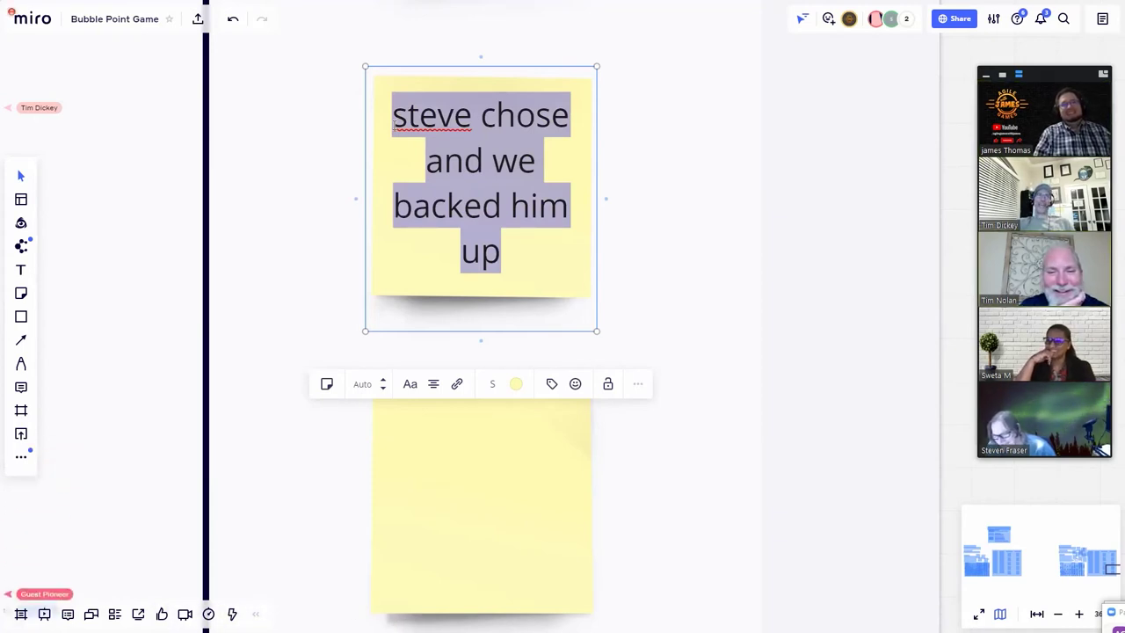
text(doc)
key(BackSpace)
key(BackSpace)
text(ictatorship emerged)
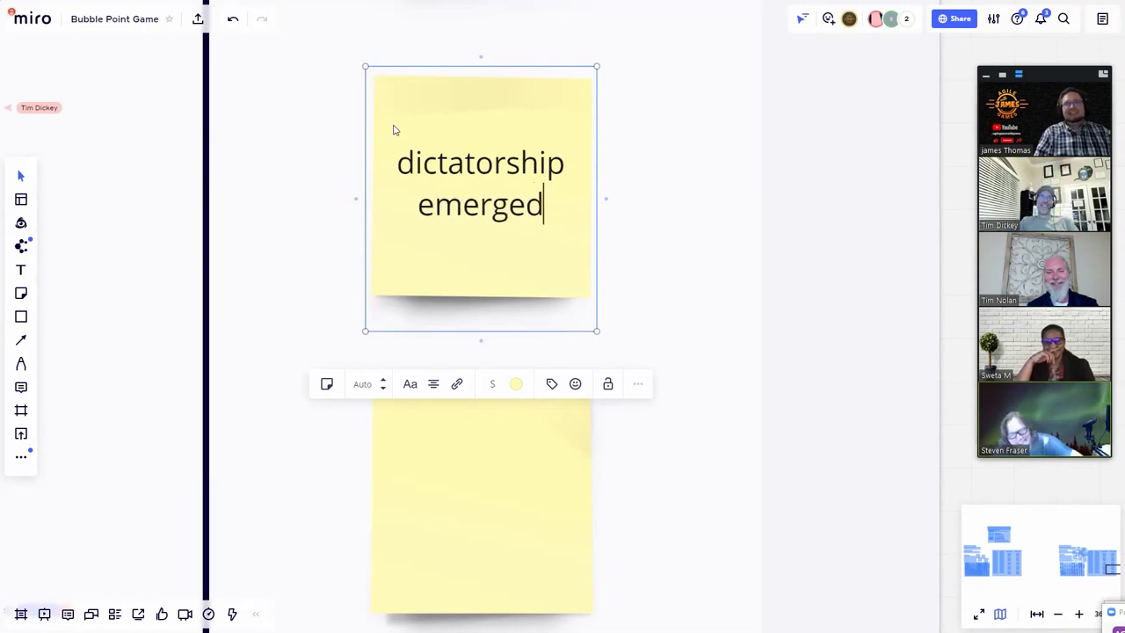
Shorten sprint 4's decision process note to the single word "dictatorship".
key(shift+Left)
key(shift+Left)
key(shift+Left)
key(shift+Left)
key(shift+Left)
key(shift+Left)
key(shift+Left)
key(shift+Left)
key(shift+Left)
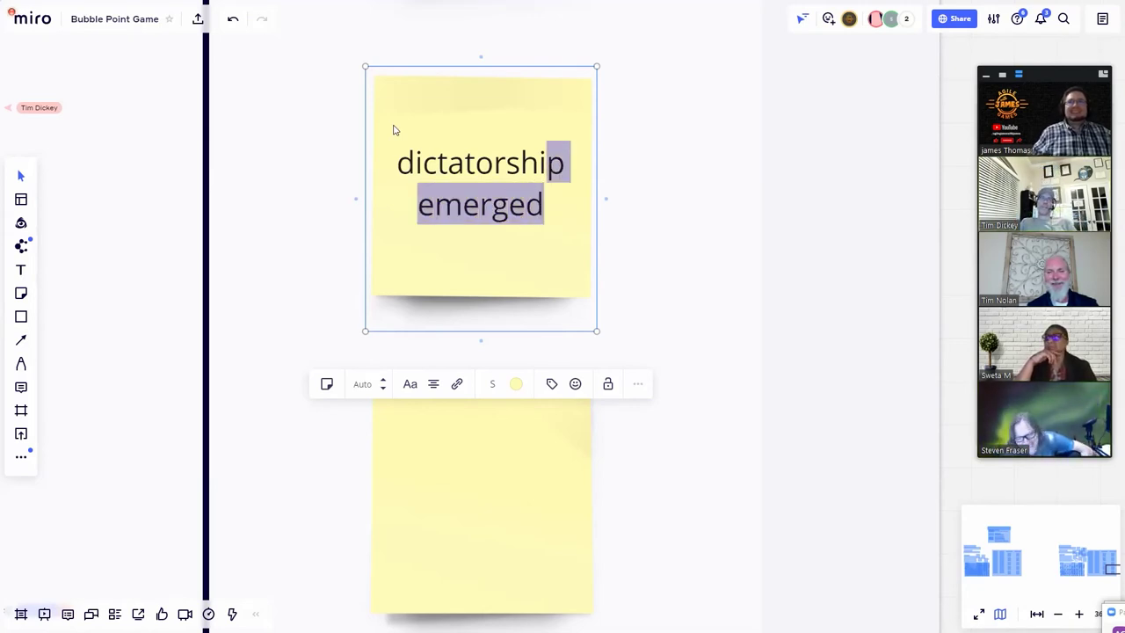
key(shift+Right)
key(shift+Right)
key(BackSpace)
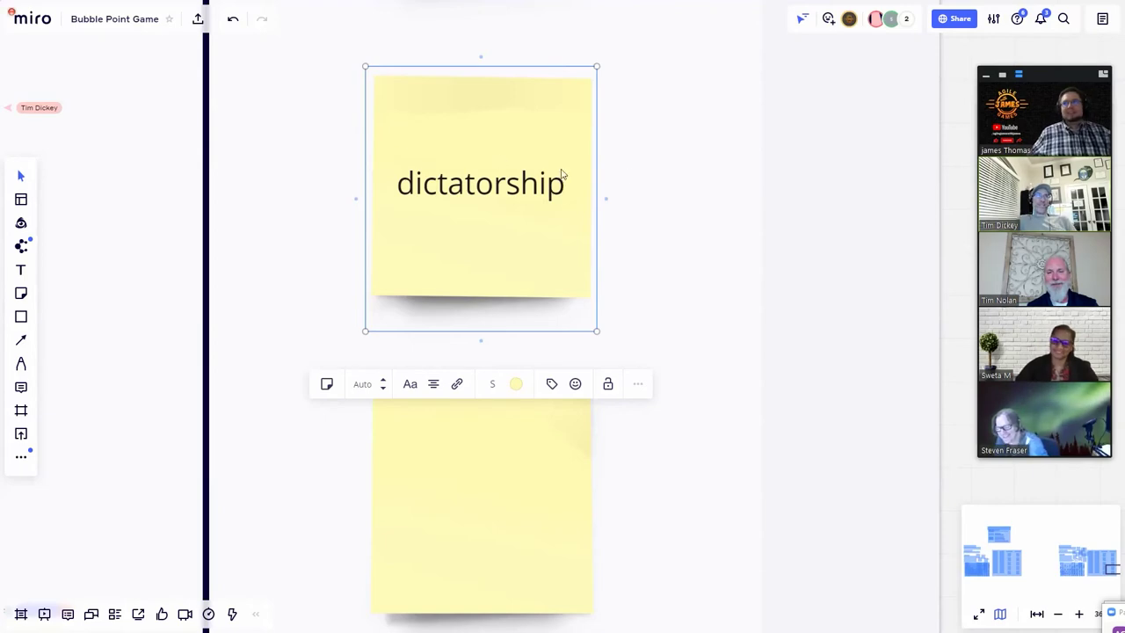
click(629, 175)
Review the sprint table down to sprint 5's row and examine the picture around the merry-go-round between the remaining circles.
scroll(657, 171, down, 5)
drag(726, 100, 733, 401)
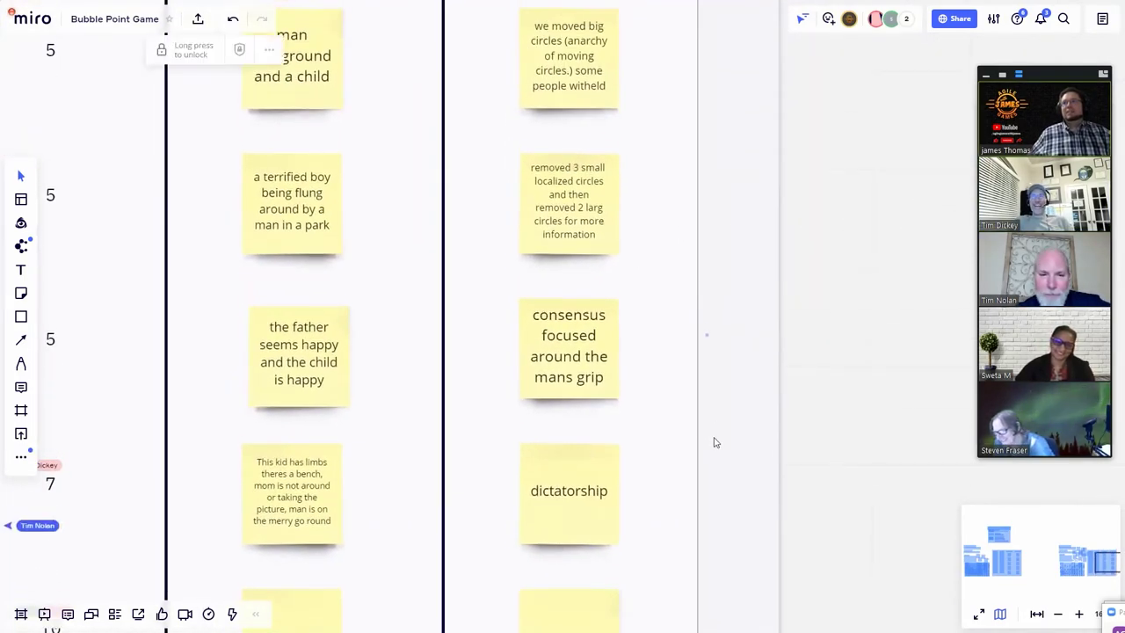
drag(713, 442, 712, 313)
scroll(712, 314, down, 3)
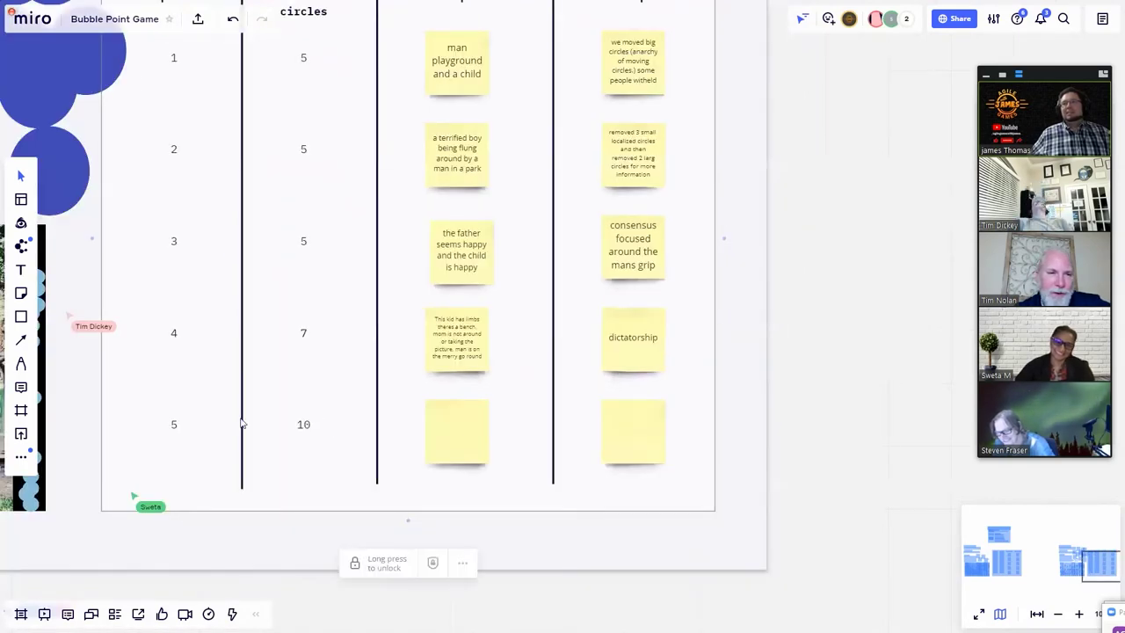
scroll(259, 428, up, 3)
scroll(281, 427, down, 3)
drag(373, 520, 824, 470)
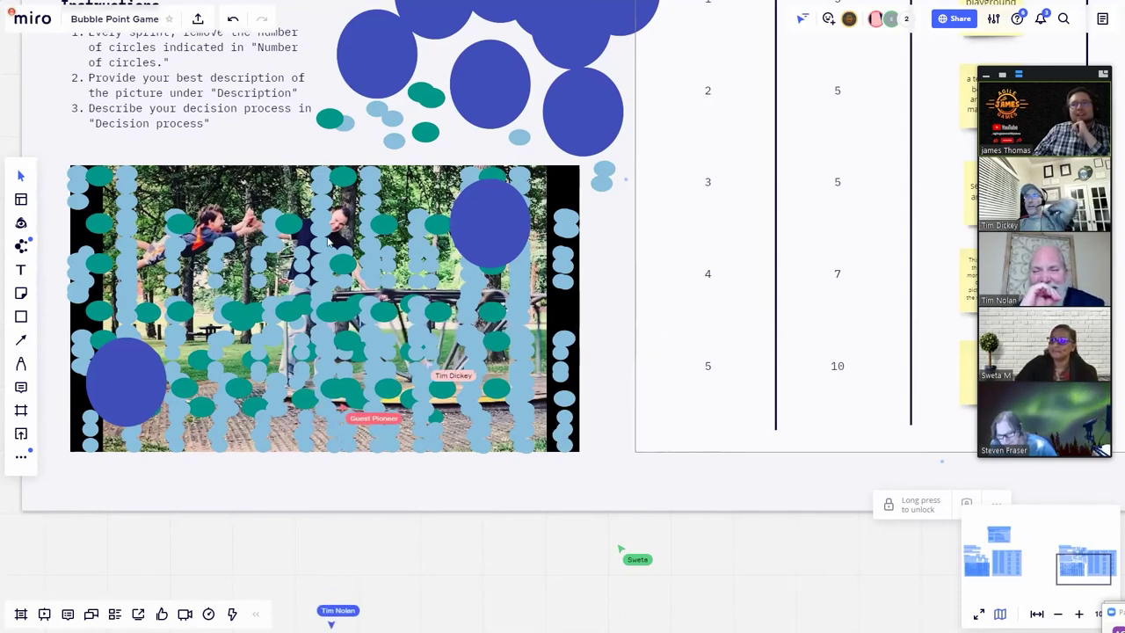
scroll(260, 228, up, 2)
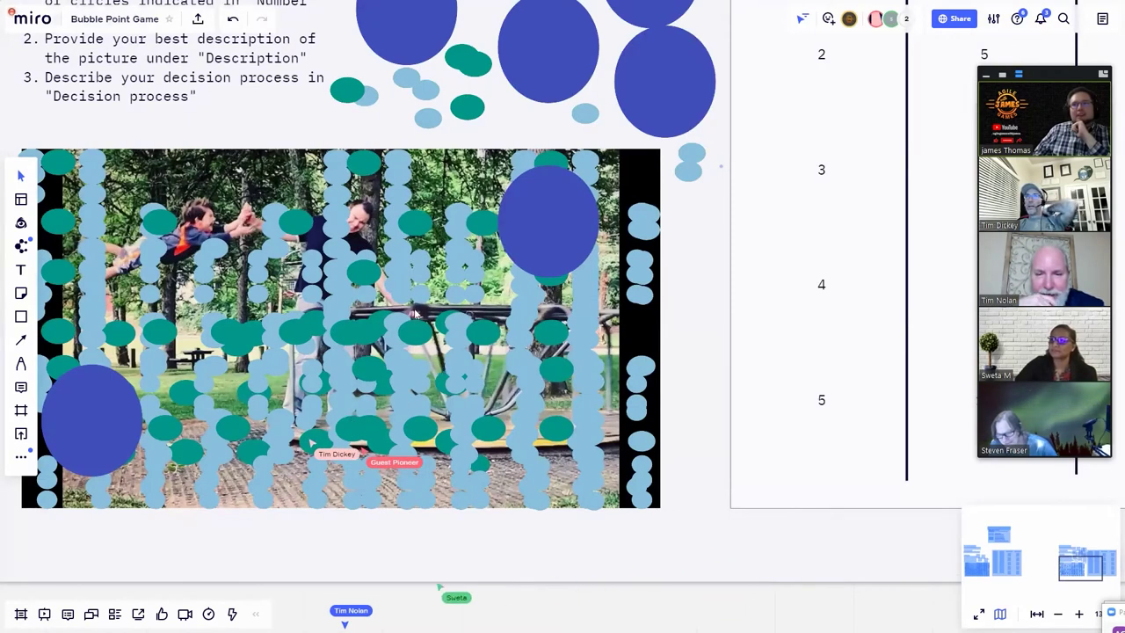
scroll(406, 322, up, 1)
scroll(406, 322, up, 1)
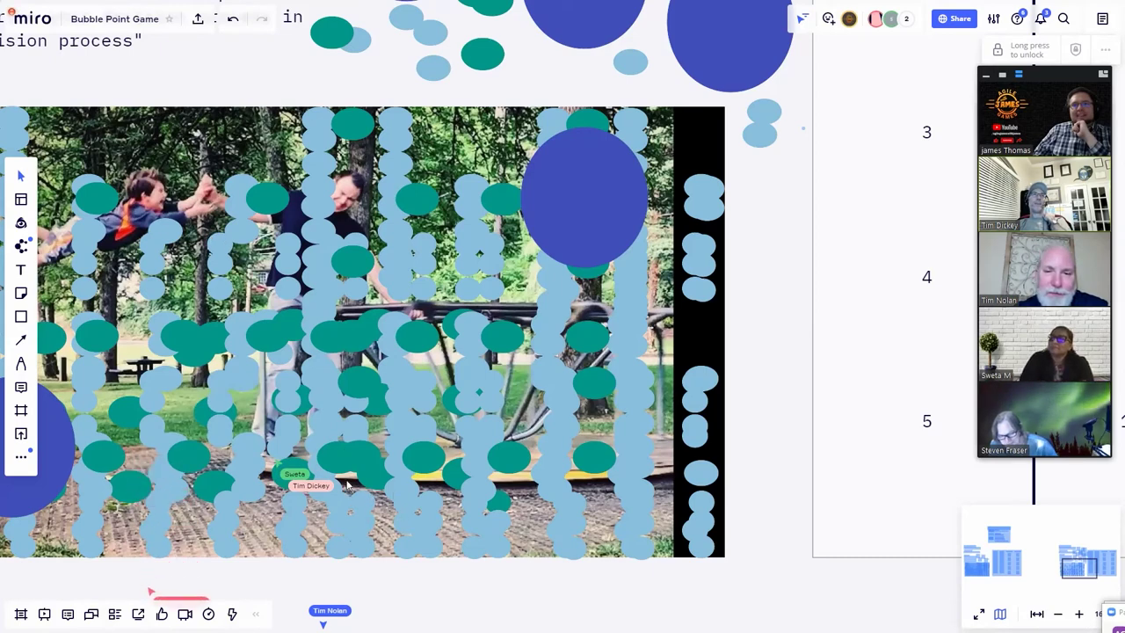
scroll(348, 482, up, 4)
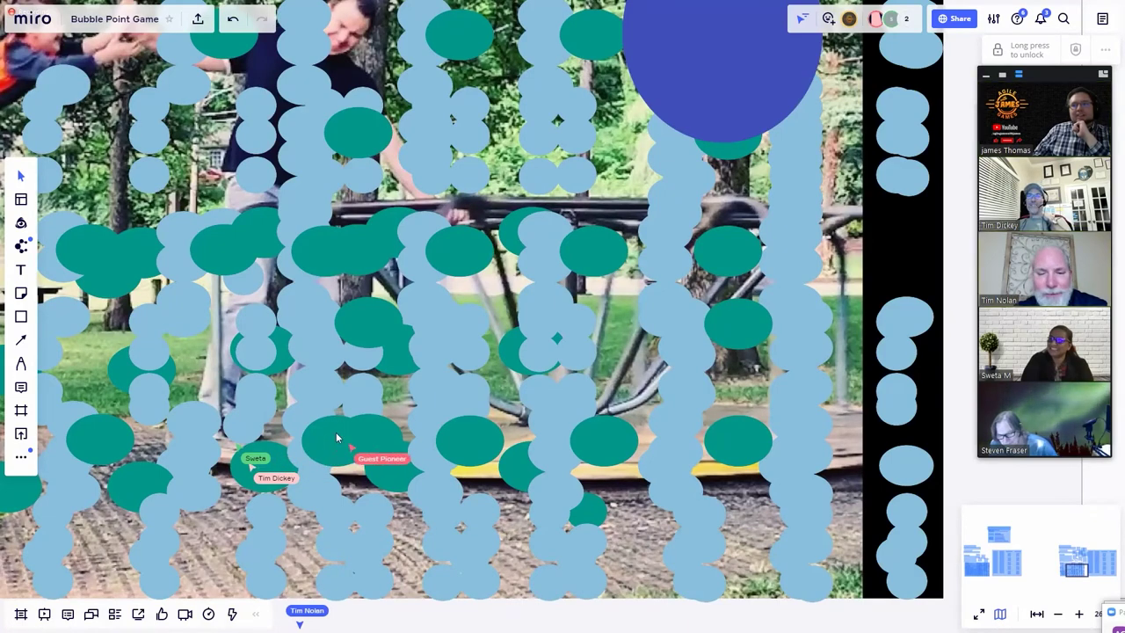
scroll(336, 432, down, 5)
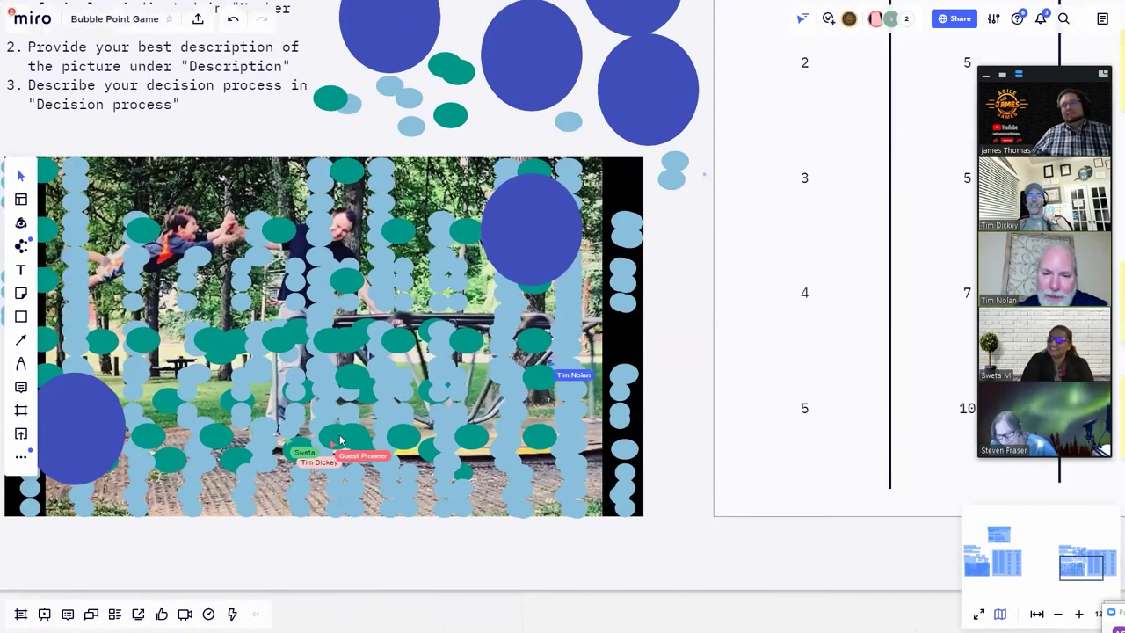
scroll(341, 440, up, 1)
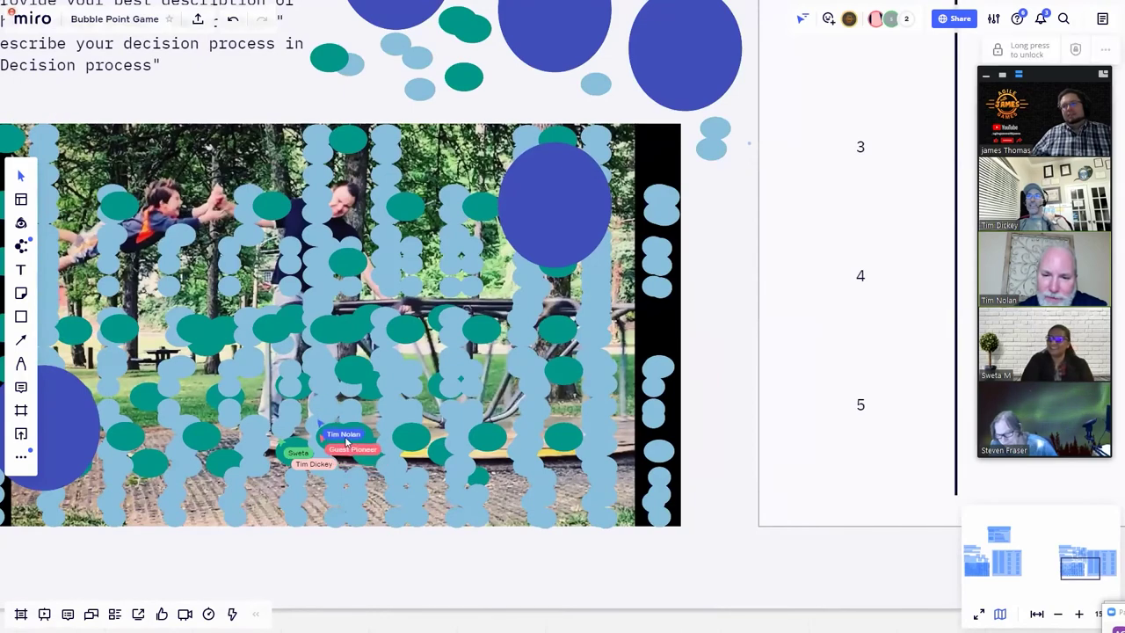
Remove the green circle beside the man's feet on the merry-go-round, placing it among the discarded circles above the picture.
scroll(351, 445, up, 5)
click(374, 441)
scroll(373, 441, down, 5)
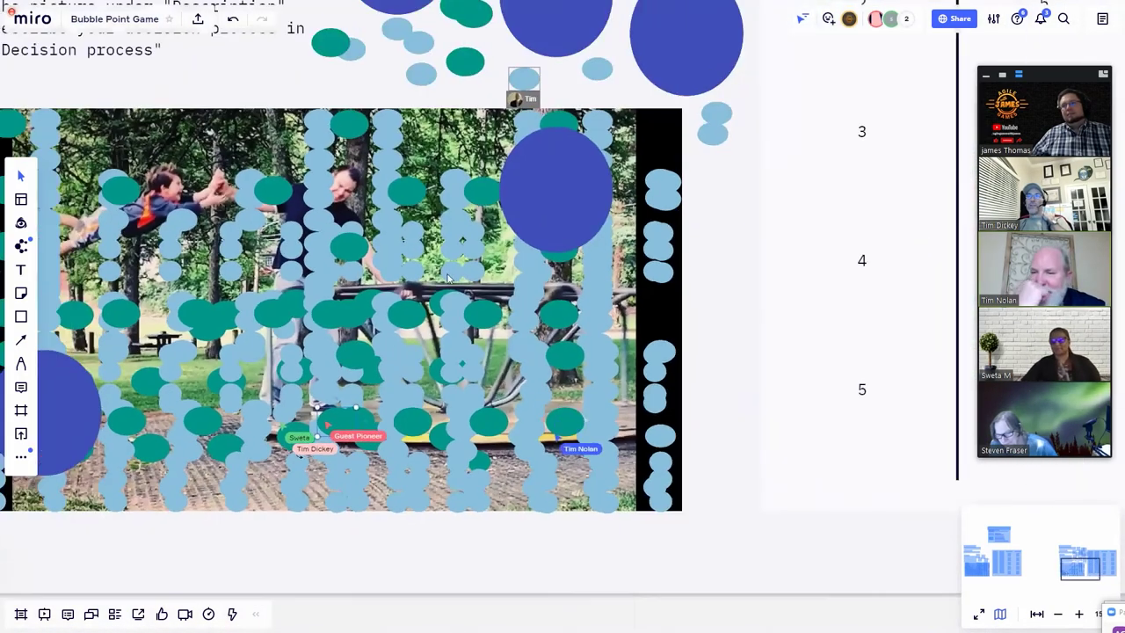
scroll(294, 413, down, 1)
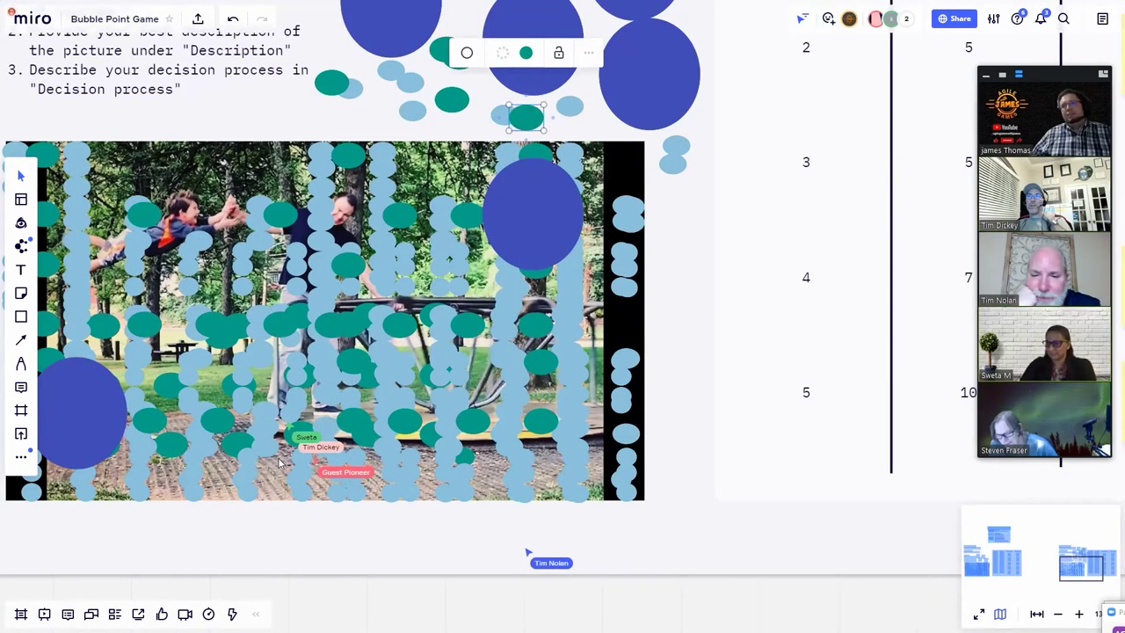
Remove the large blue circle from the picture's lower-left area, placing it among the discarded circles above the picture.
scroll(290, 459, up, 5)
scroll(396, 378, up, 2)
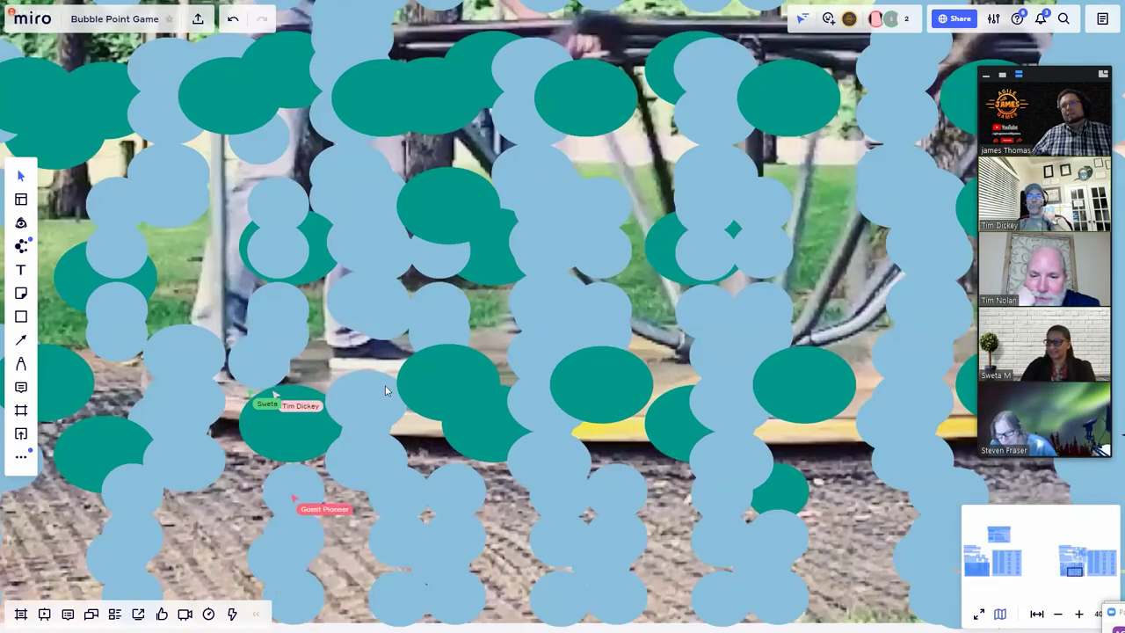
scroll(386, 390, down, 4)
scroll(376, 387, down, 3)
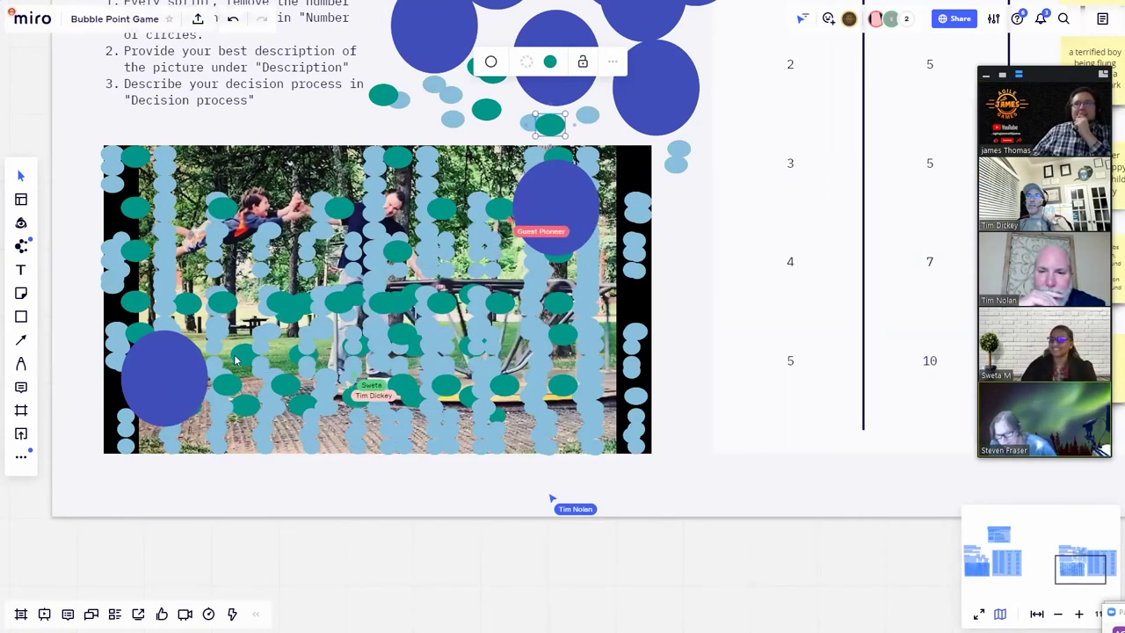
click(172, 398)
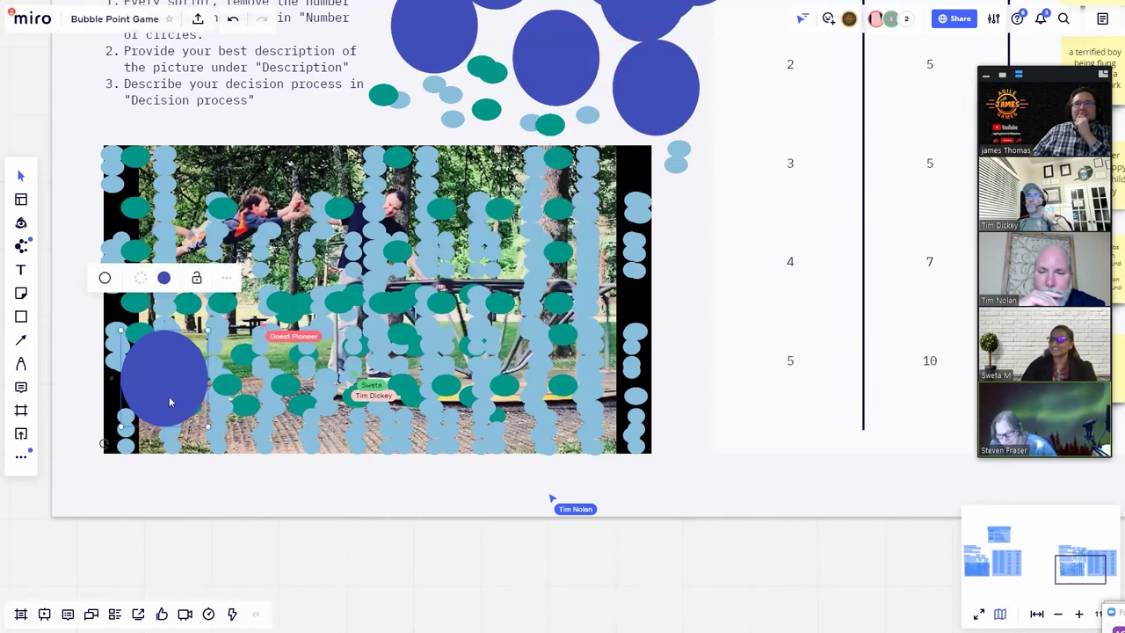
drag(171, 402, 509, 66)
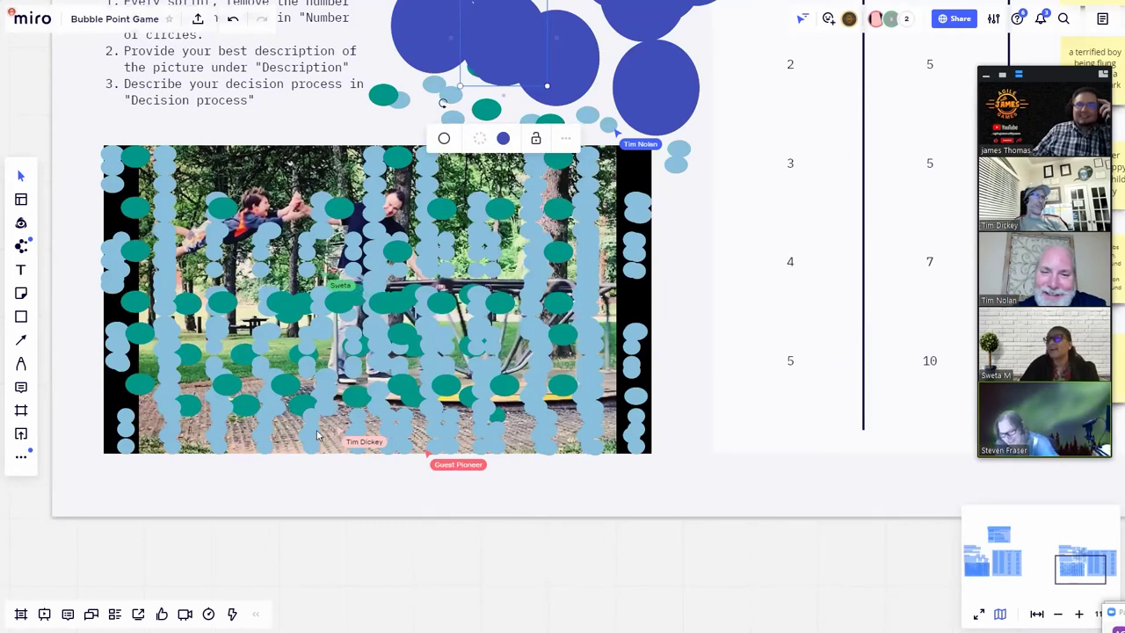
Remove the small light-blue circles around the boy's feet, placing them among the discarded circles above the picture.
scroll(303, 449, up, 3)
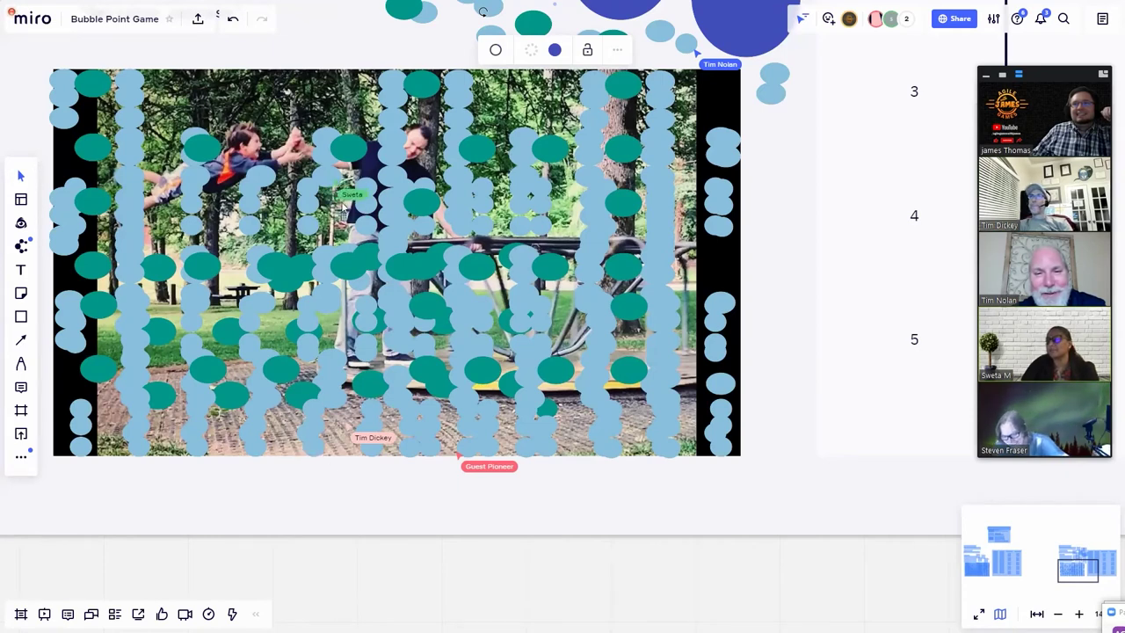
scroll(349, 189, up, 4)
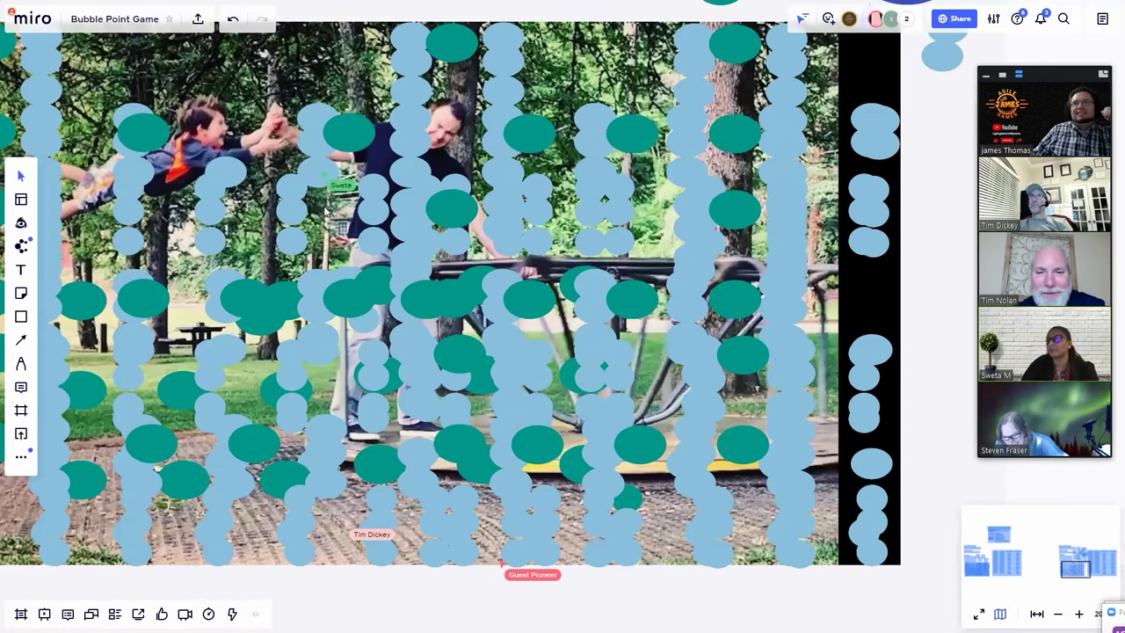
scroll(325, 209, down, 5)
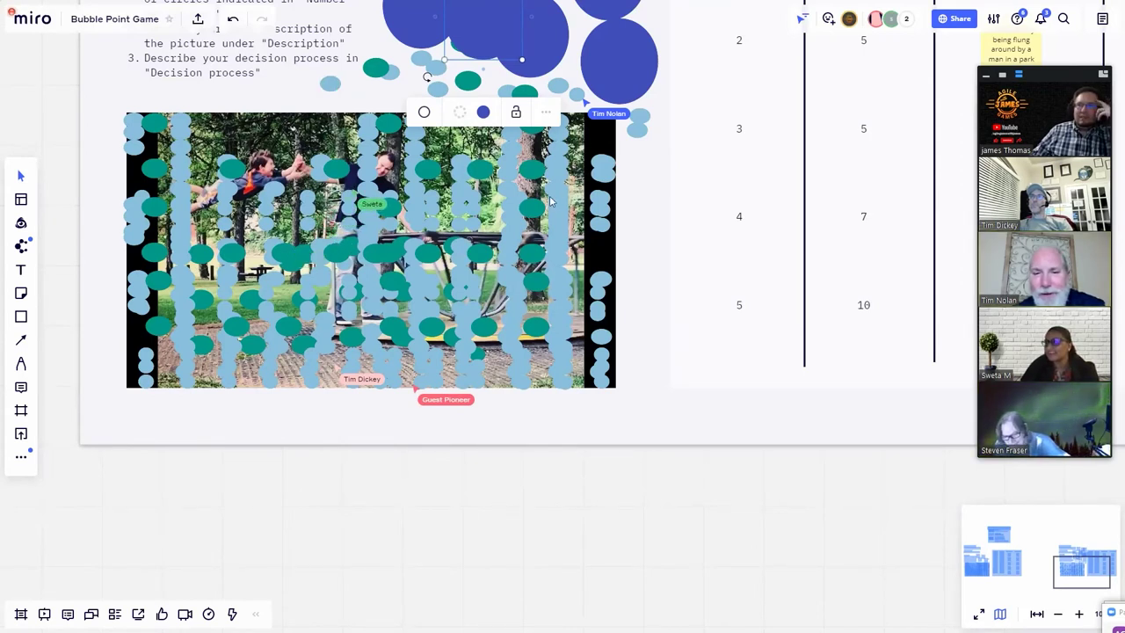
scroll(336, 222, up, 3)
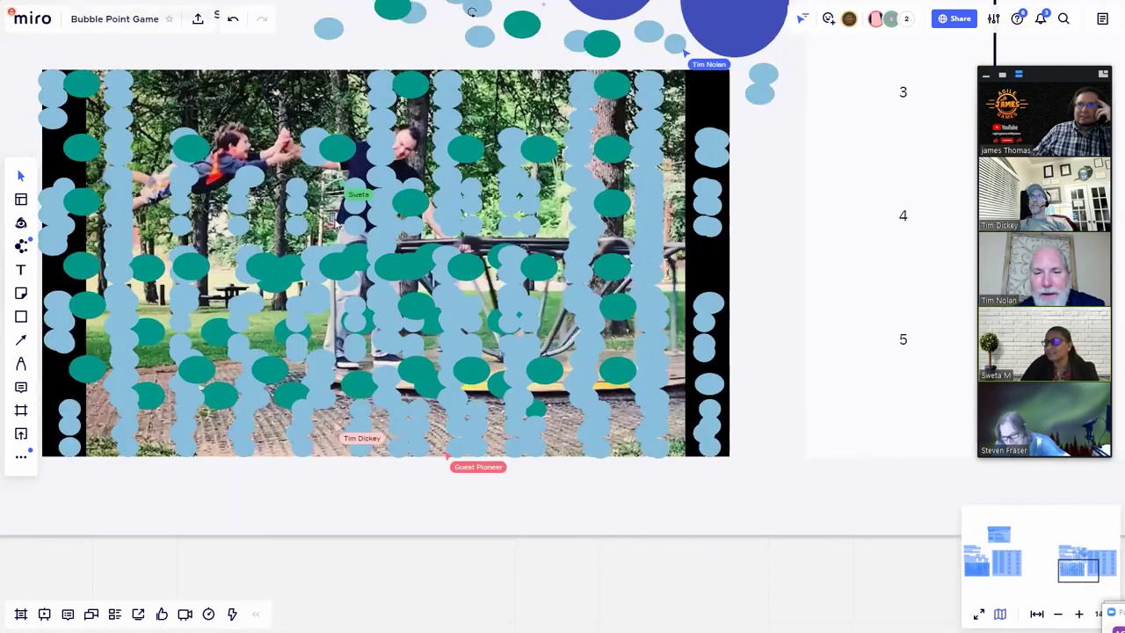
scroll(336, 224, up, 3)
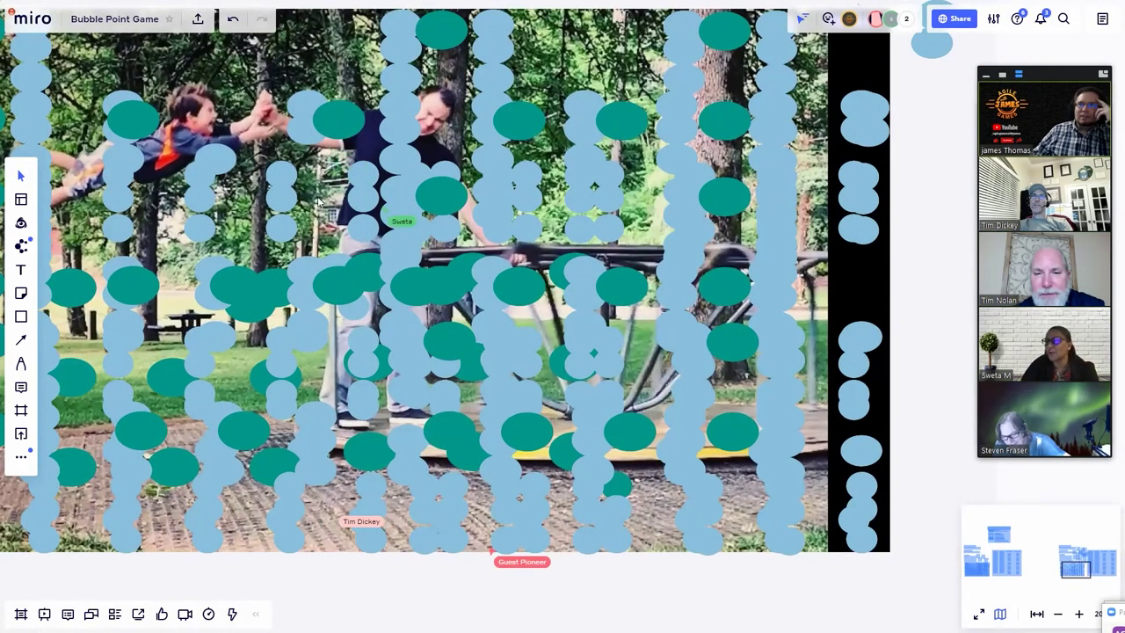
scroll(320, 250, down, 3)
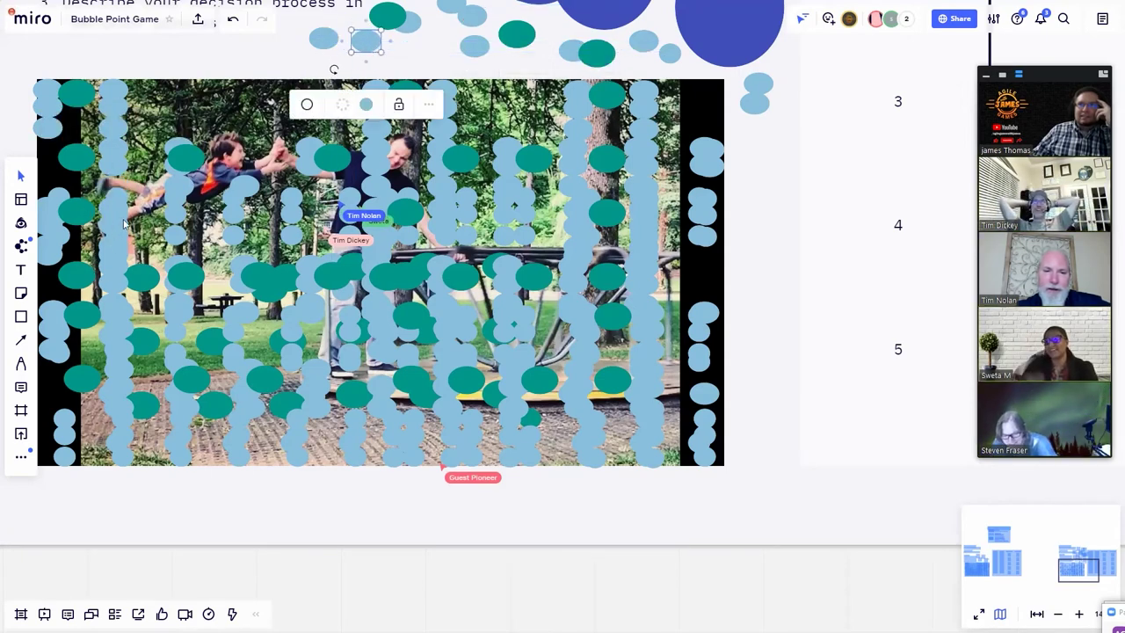
click(106, 232)
key(ctrl+v)
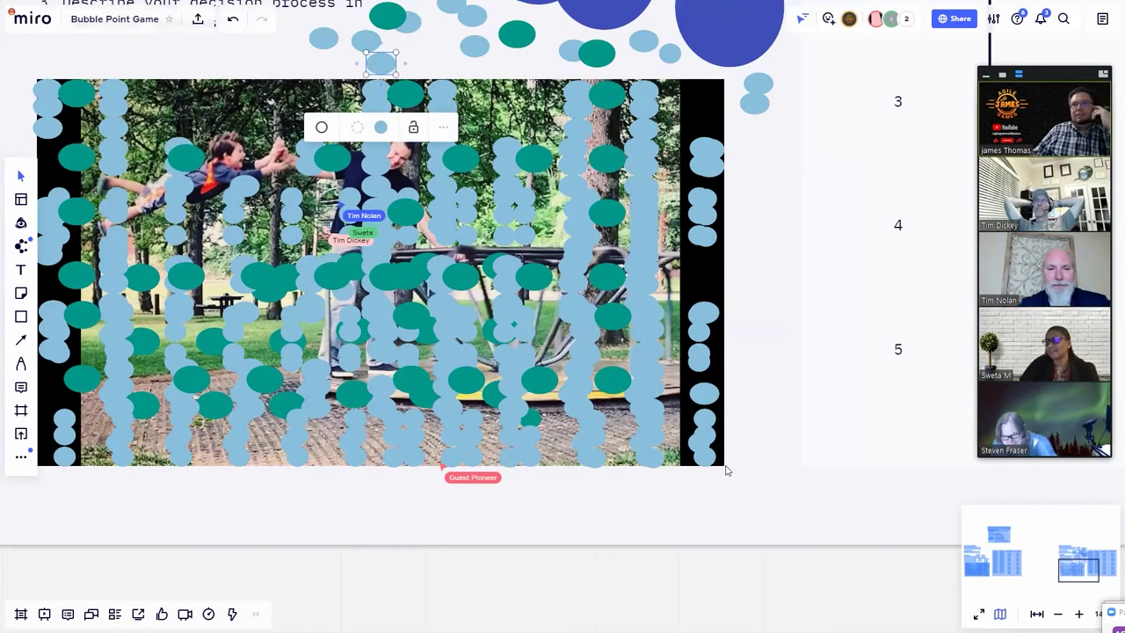
Fill sprint 5's description note with "man with a kid spinning around".
scroll(768, 461, down, 5)
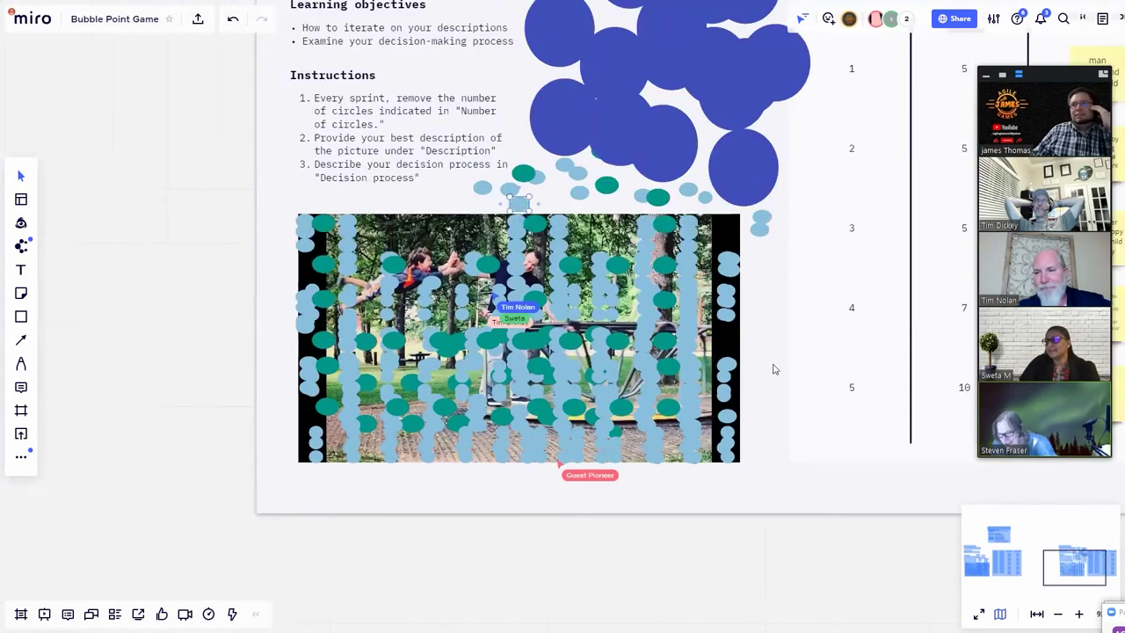
scroll(557, 376, right, 3)
scroll(557, 376, right, 3)
click(860, 401)
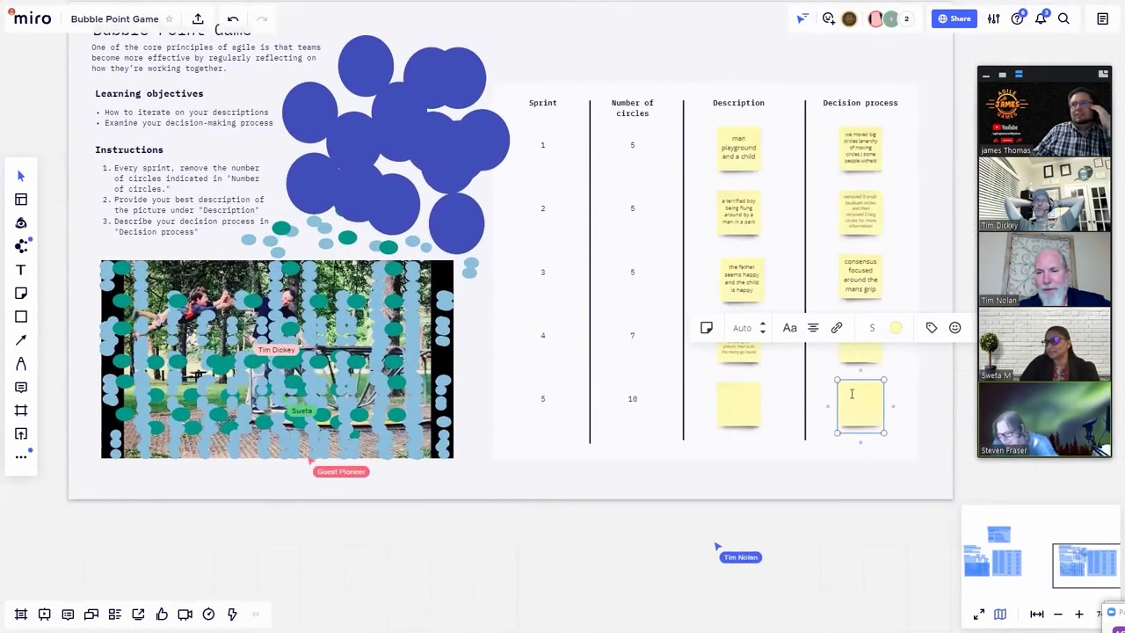
click(754, 408)
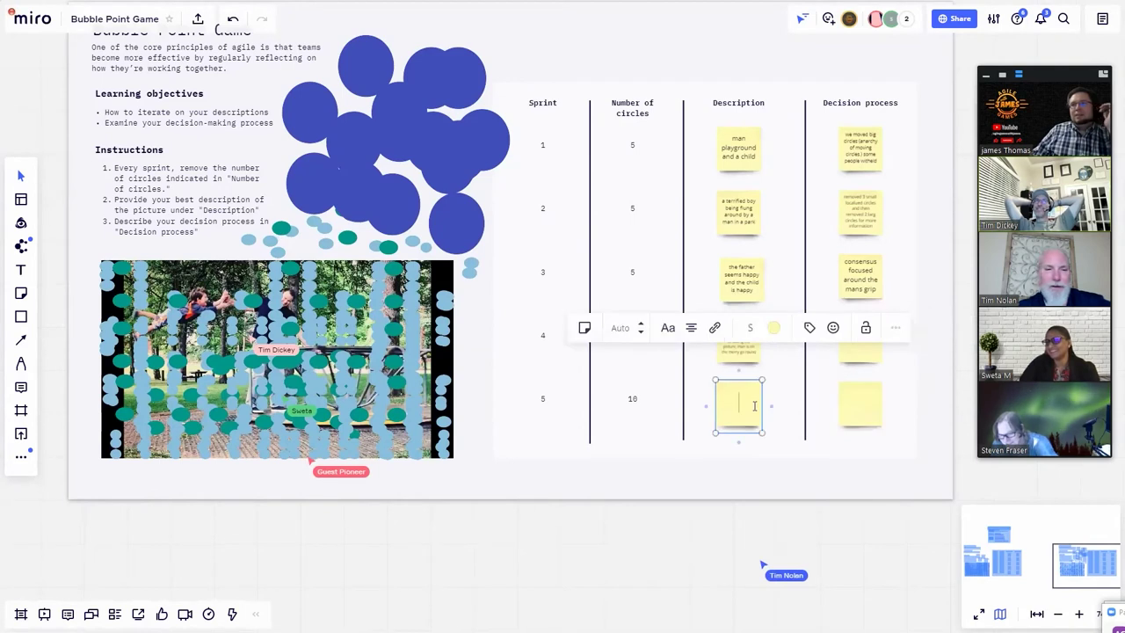
text(m)
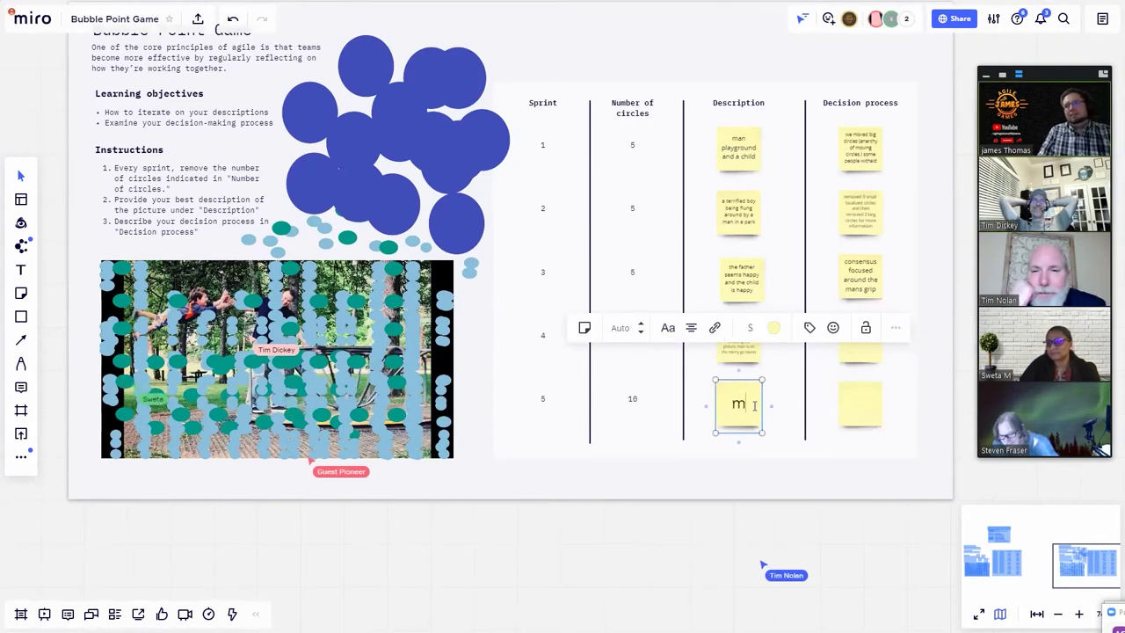
text(an with a k)
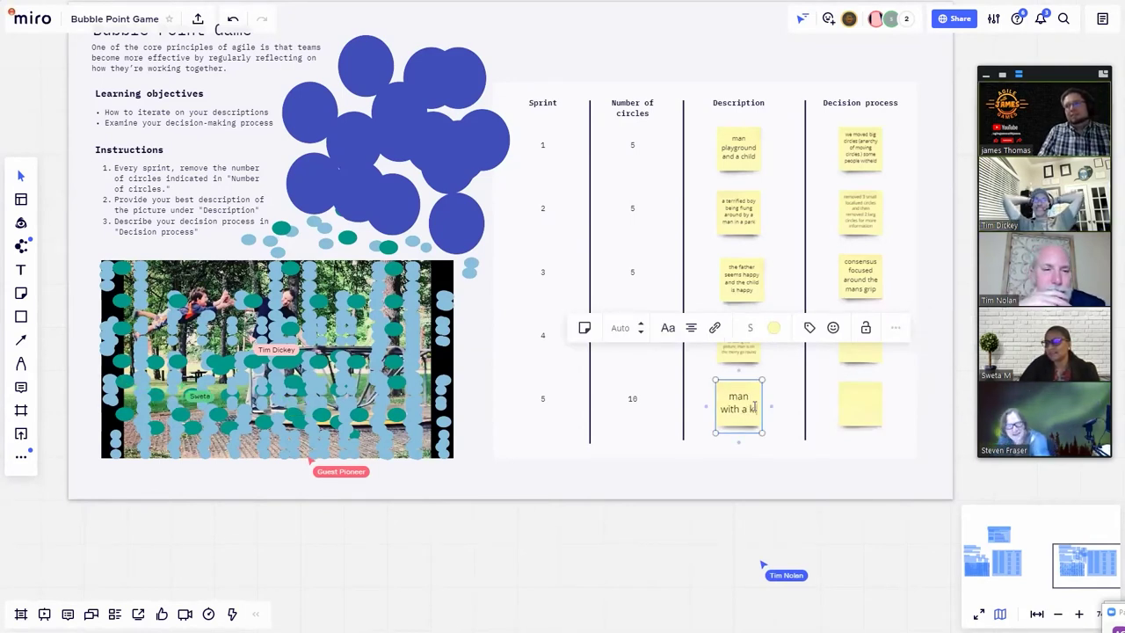
text(id spinning)
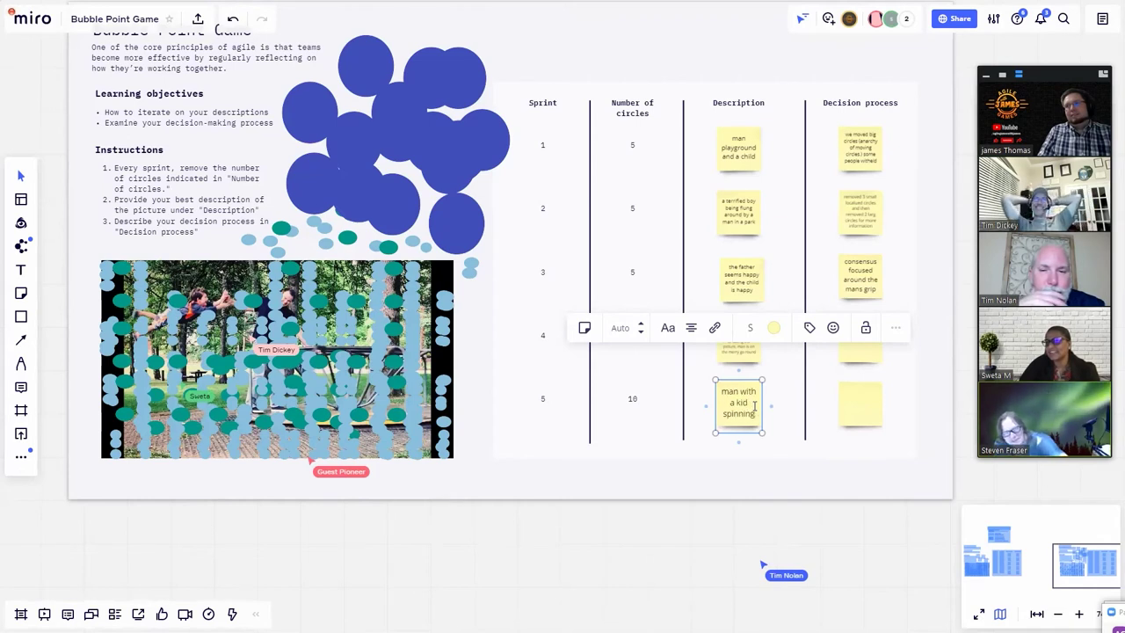
text( arou)
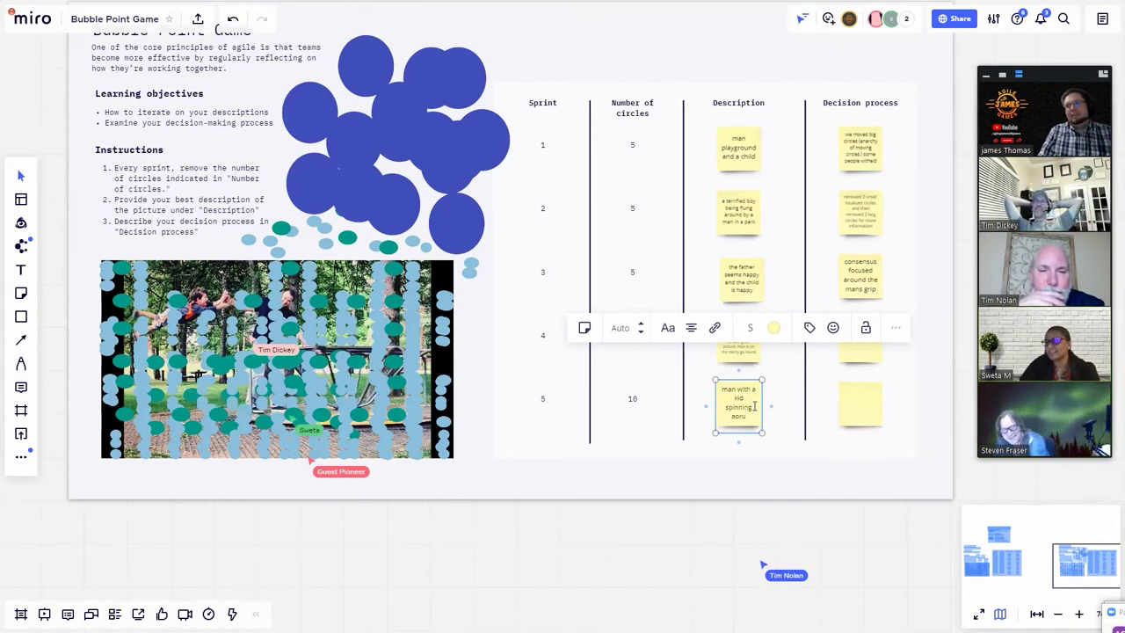
key(BackSpace)
key(BackSpace)
text(round)
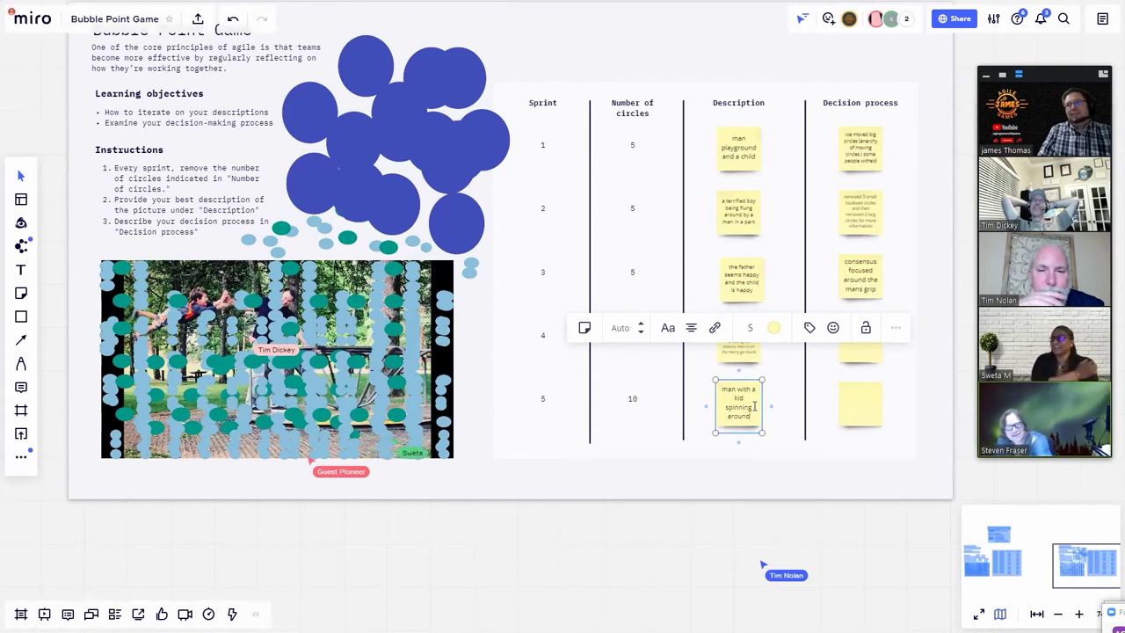
Replace the text of sprint 5's description note with "nothing".
key(ctrl+a)
text(m)
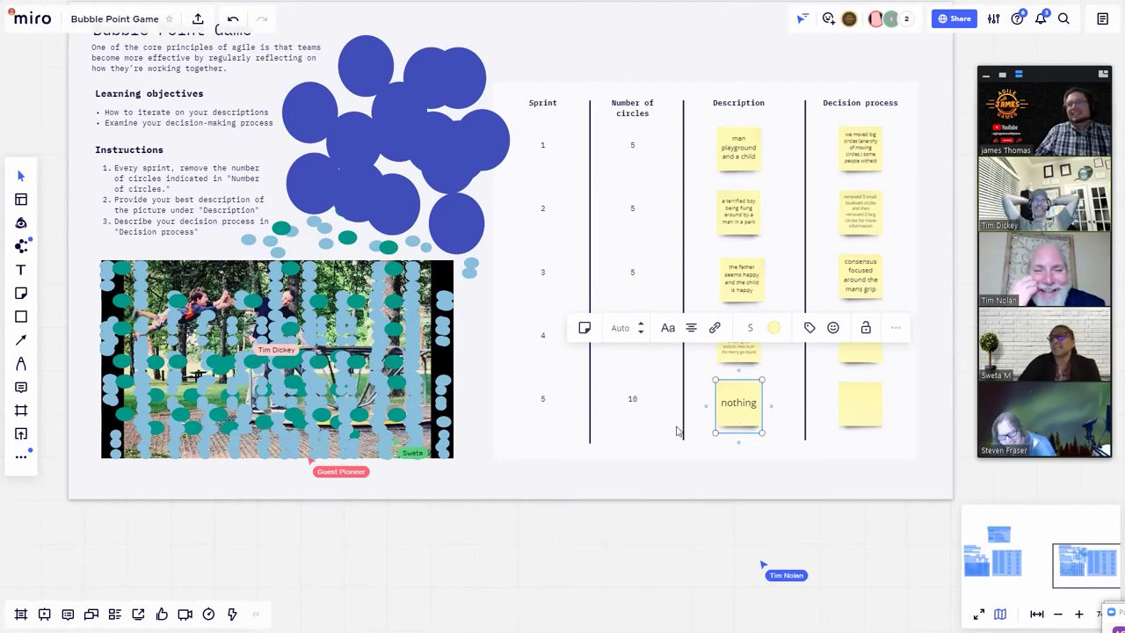
Record "nothing really interested us besides lamp" in sprint 5's decision process note.
double_click(860, 408)
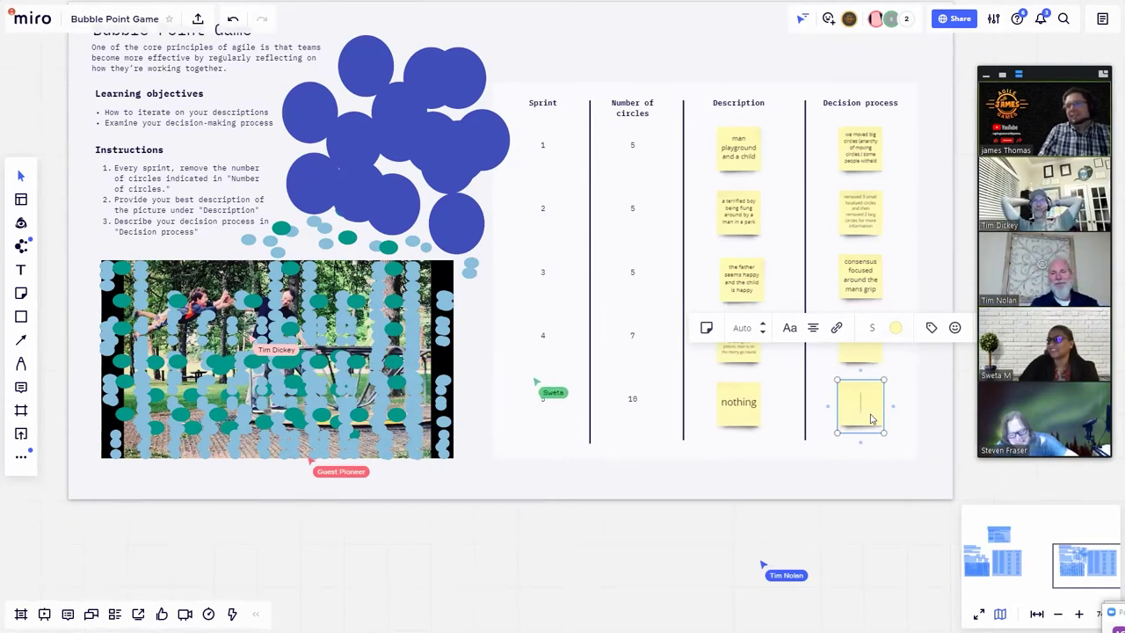
text(nto)
key(BackSpace)
text(othing really inte)
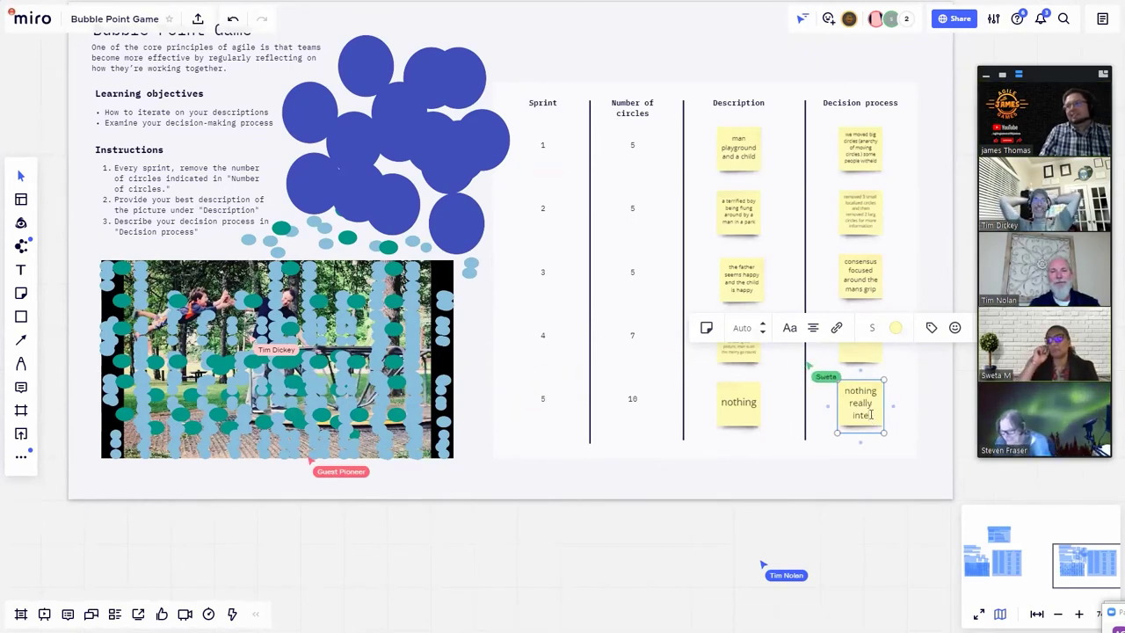
text(rested)
key(Return)
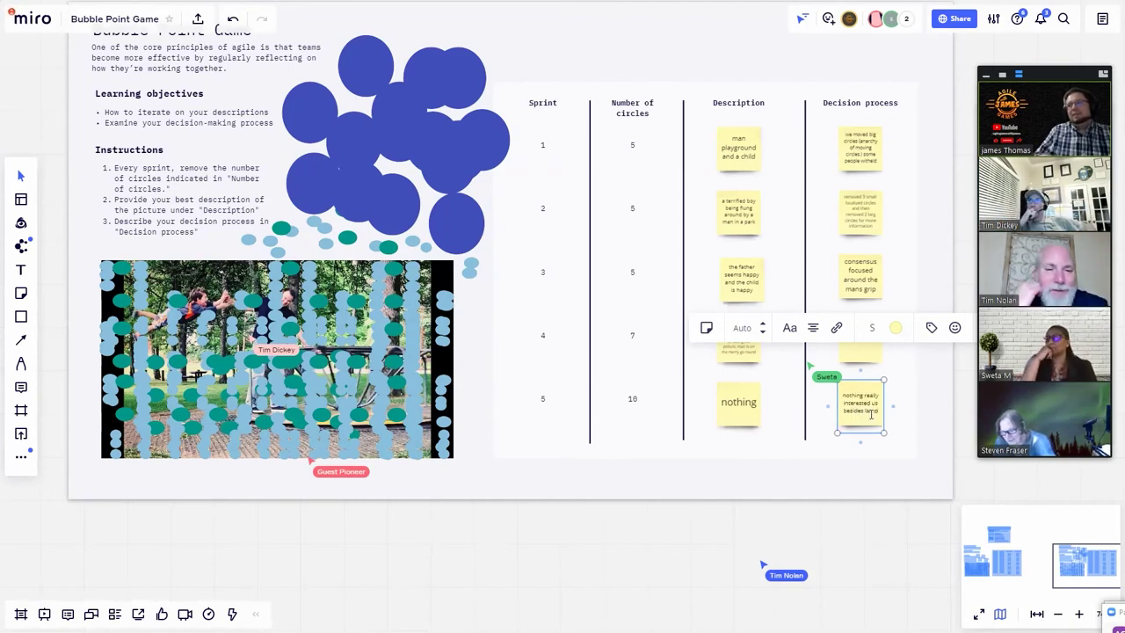
click(953, 430)
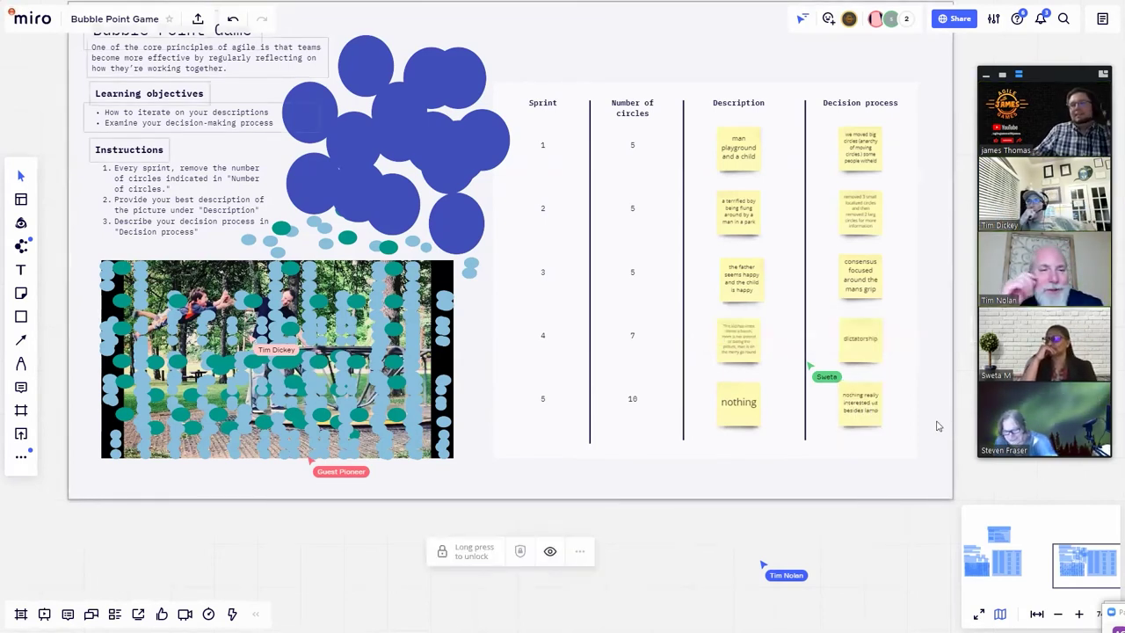
Unlock the picture maxresdefault.jpg and move it out from under the circles to the empty area below the frame.
click(434, 281)
right_click(433, 280)
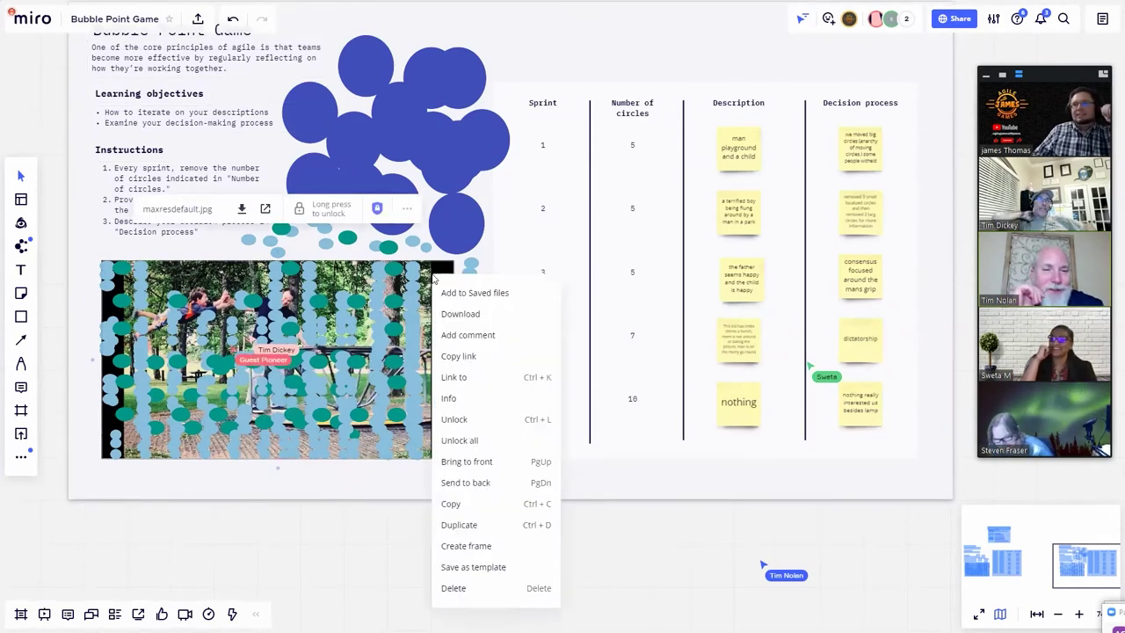
click(343, 216)
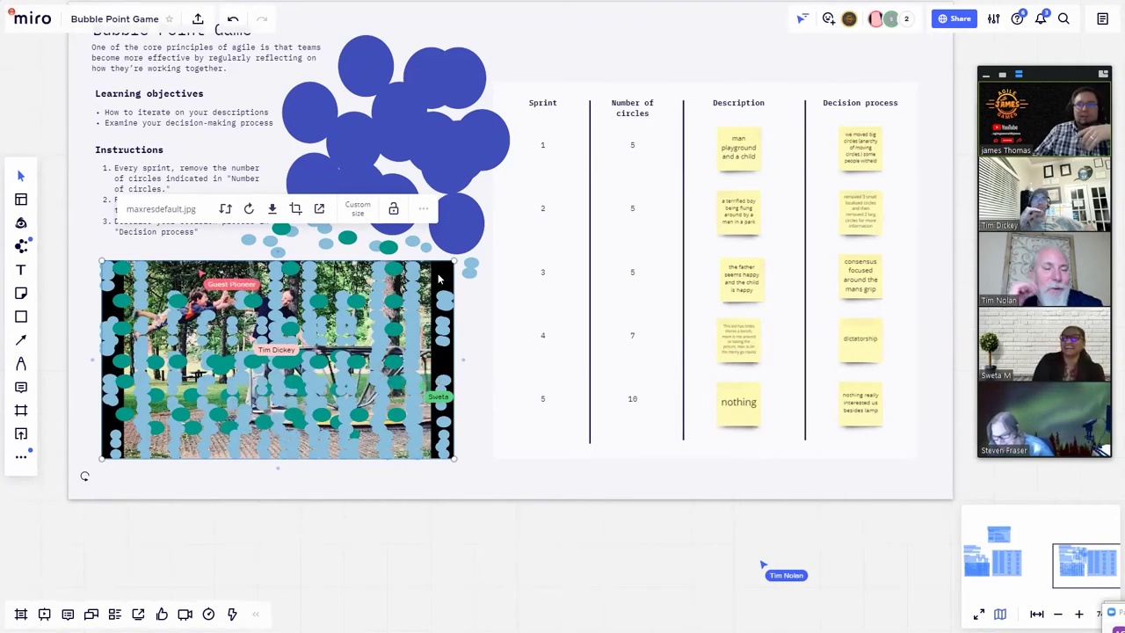
drag(406, 350, 399, 603)
scroll(527, 527, down, 3)
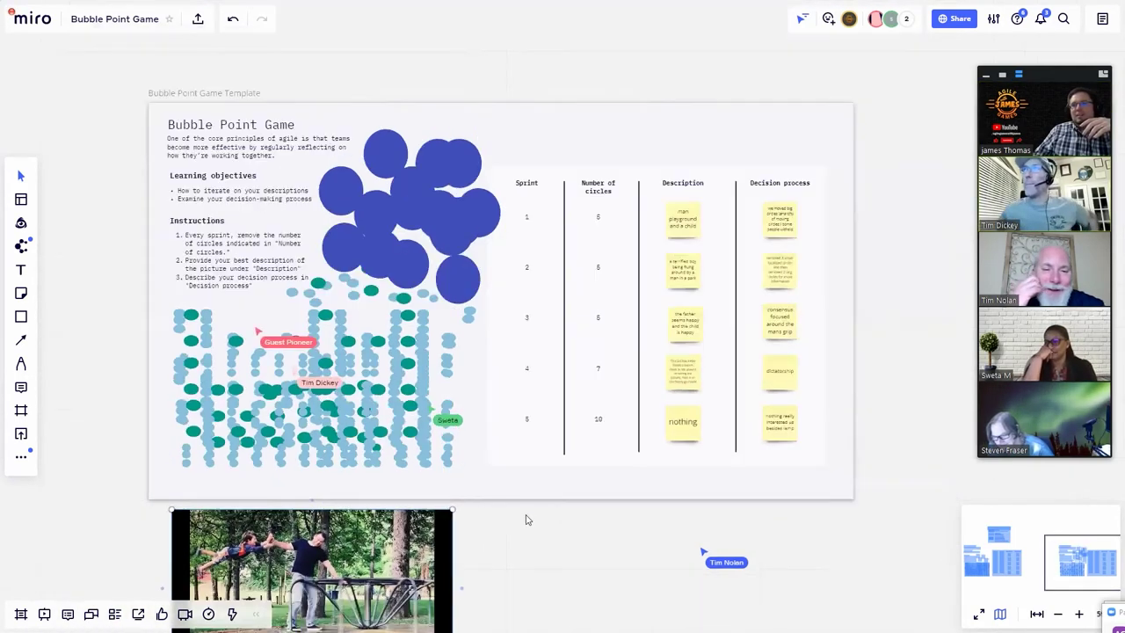
Examine the uncovered picture of the man, the boy and the merry-go-round, comparing it with the sprint descriptions.
scroll(504, 422, down, 5)
scroll(555, 421, up, 5)
scroll(796, 417, left, 5)
scroll(847, 427, left, 2)
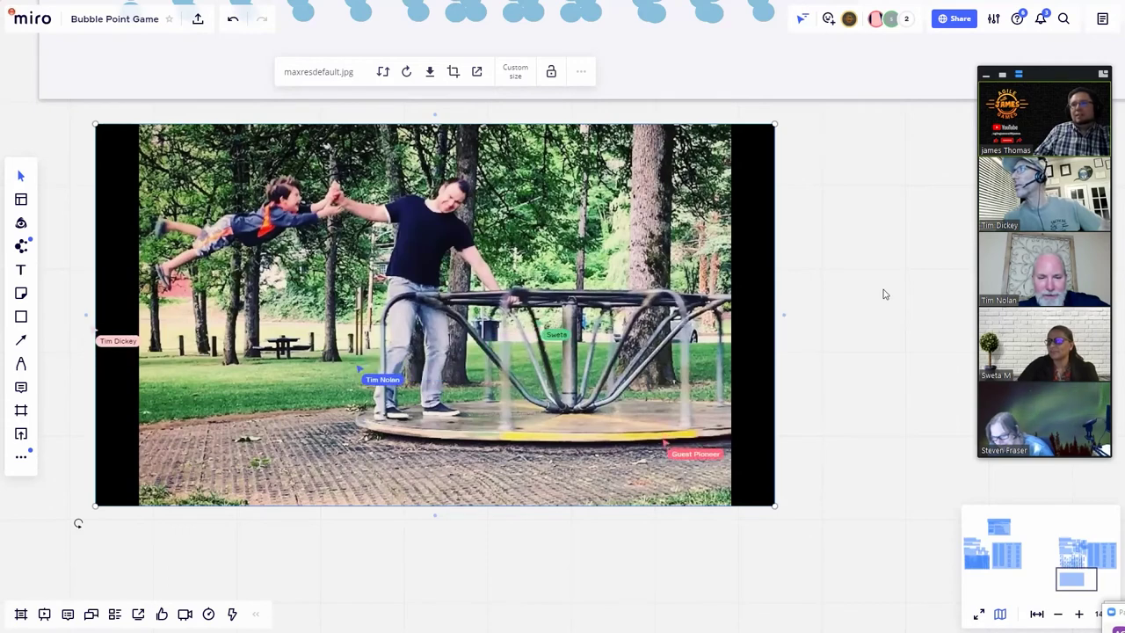
drag(881, 293, 887, 357)
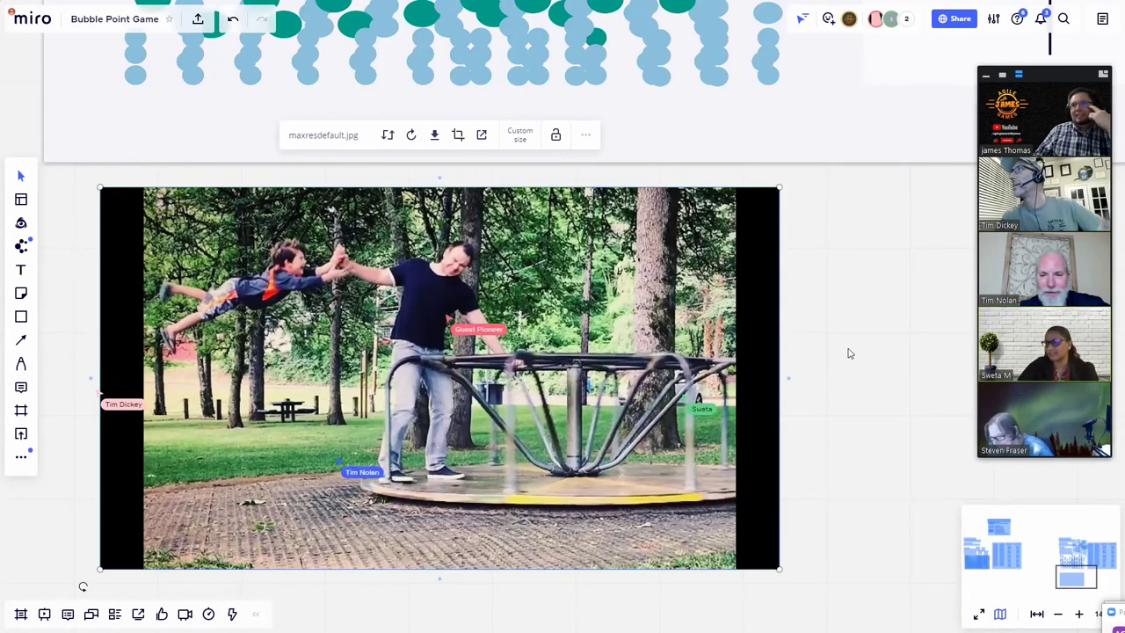
scroll(427, 306, up, 5)
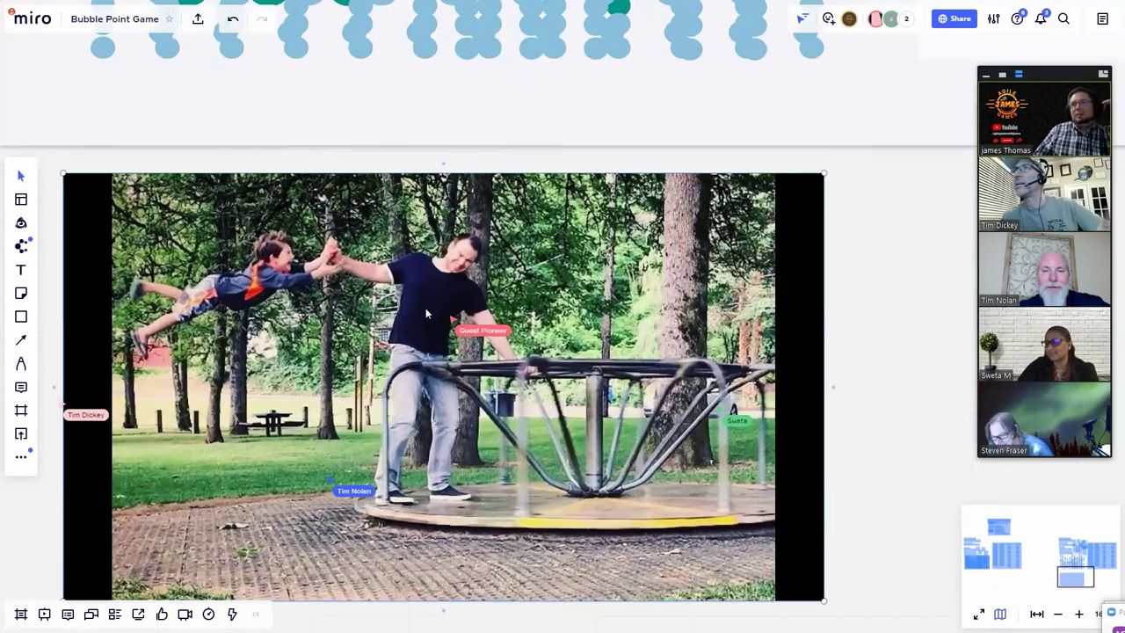
scroll(465, 270, down, 5)
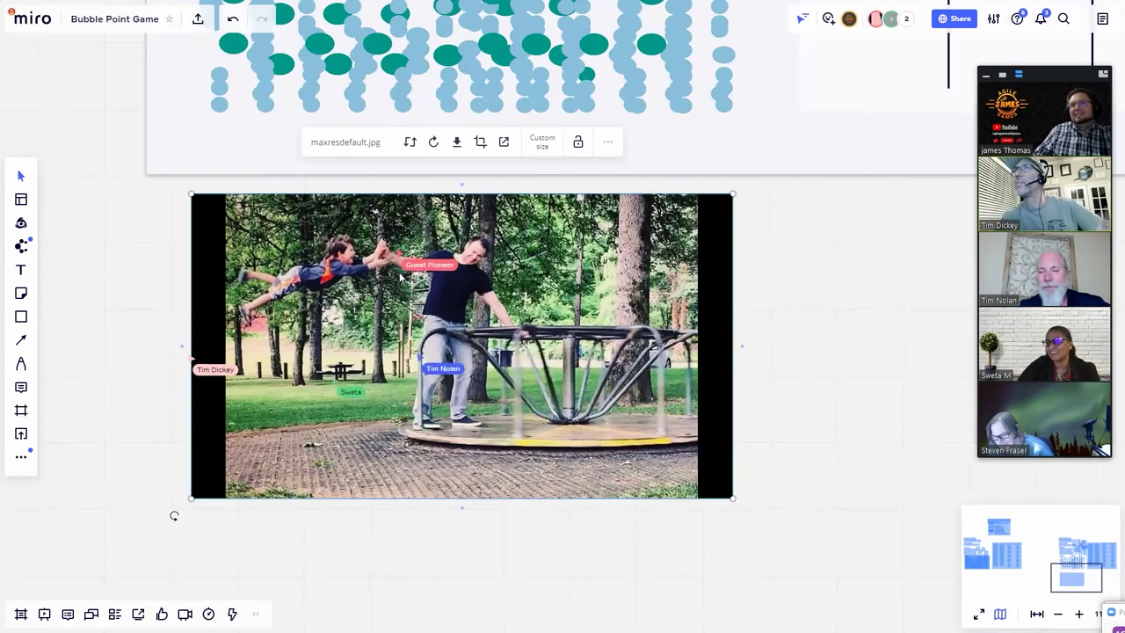
scroll(770, 281, down, 2)
scroll(856, 254, up, 5)
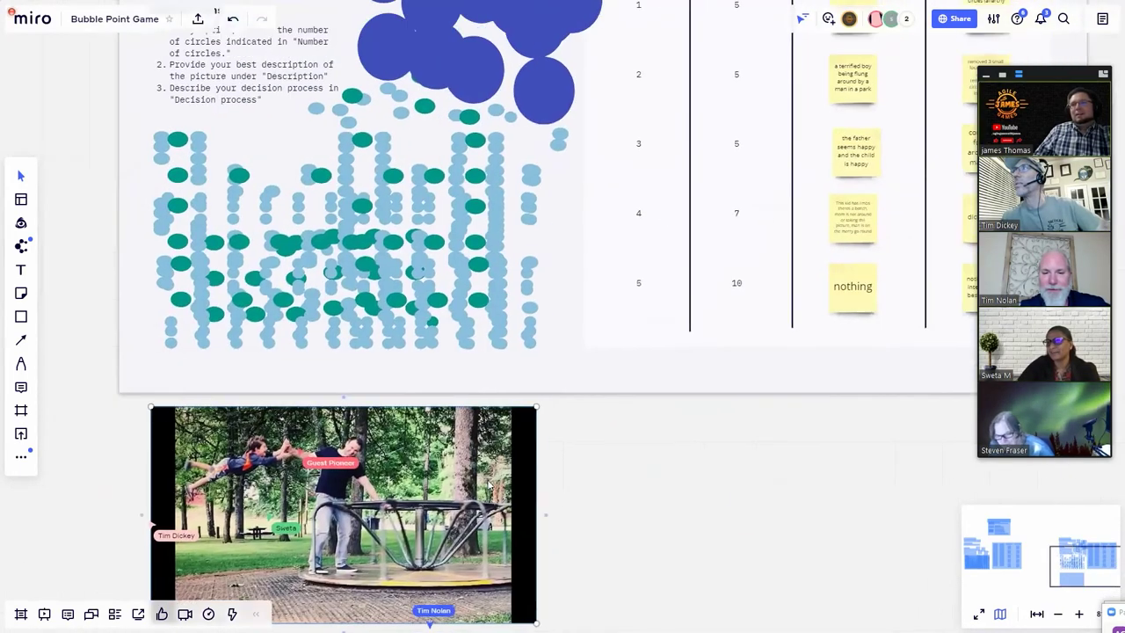
Return the picture to its place beneath the circles in the frame and lock it.
drag(490, 484, 484, 206)
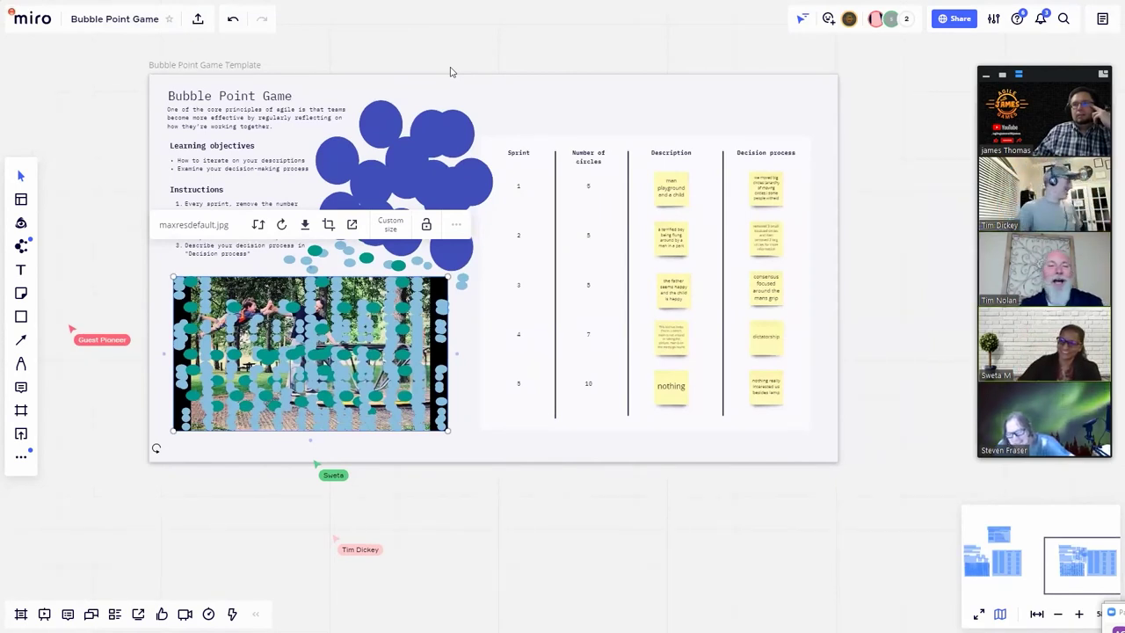
click(427, 226)
click(506, 51)
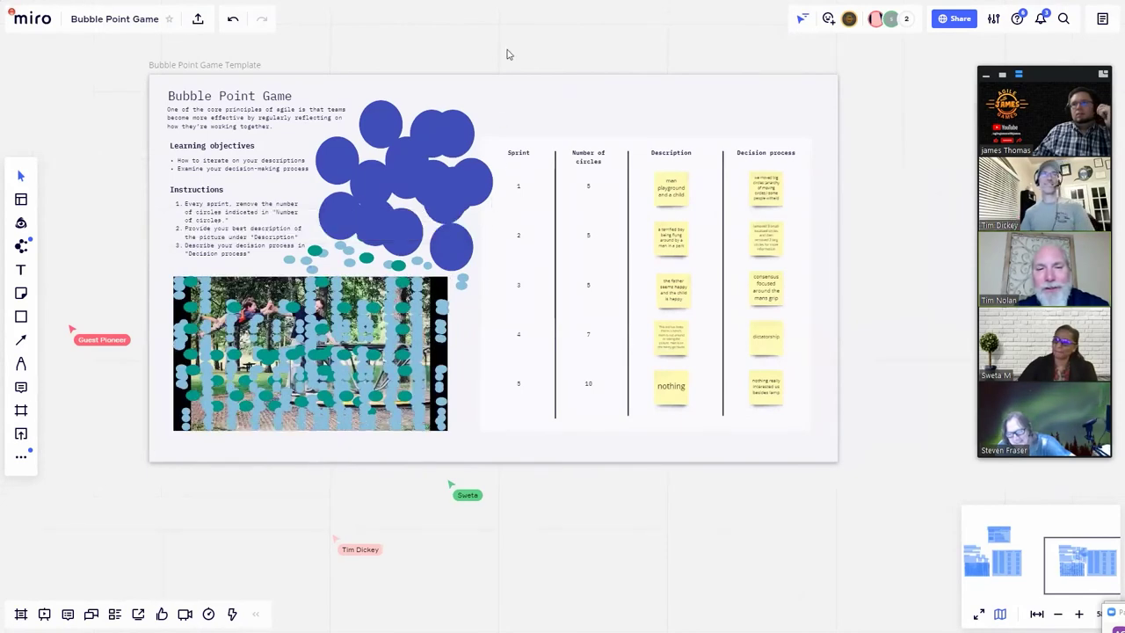